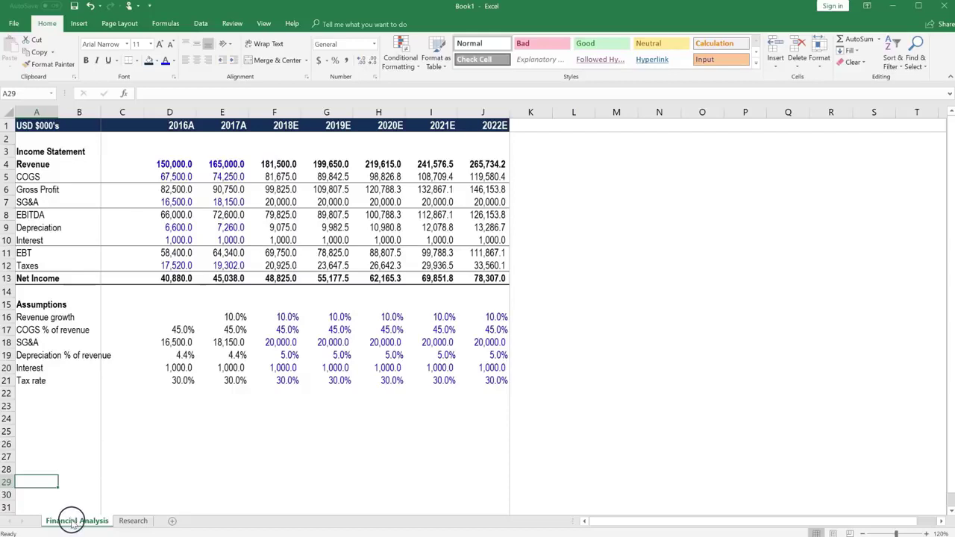
Step: Duplicate the Financial Analysis sheet through Move or Copy, positioning the copy before Research
right_click(71, 522)
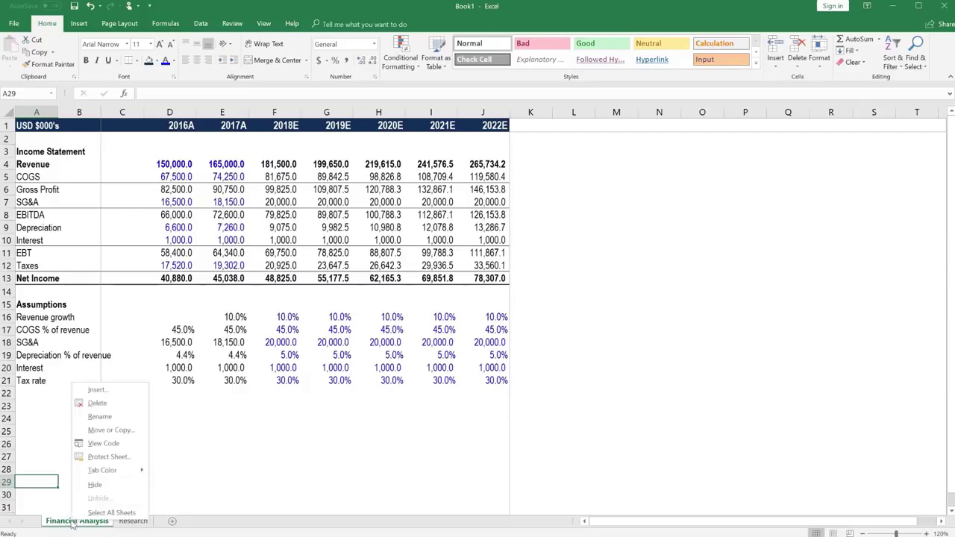
left_click(115, 433)
left_click(64, 478)
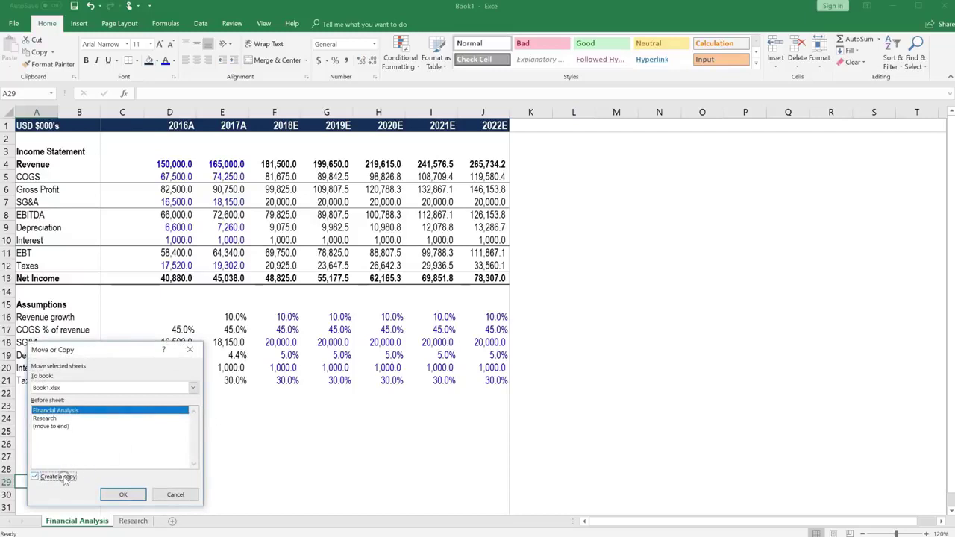
left_click(59, 420)
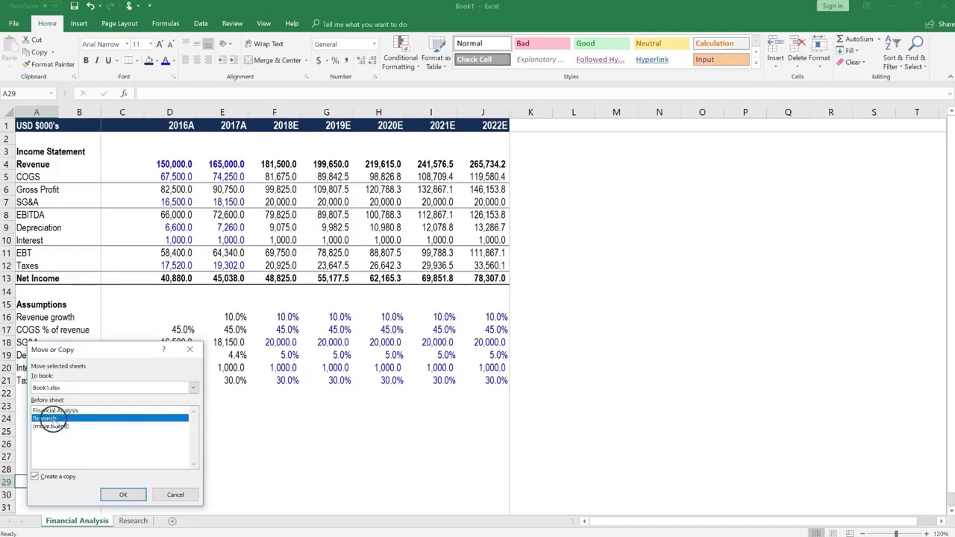
left_click(114, 496)
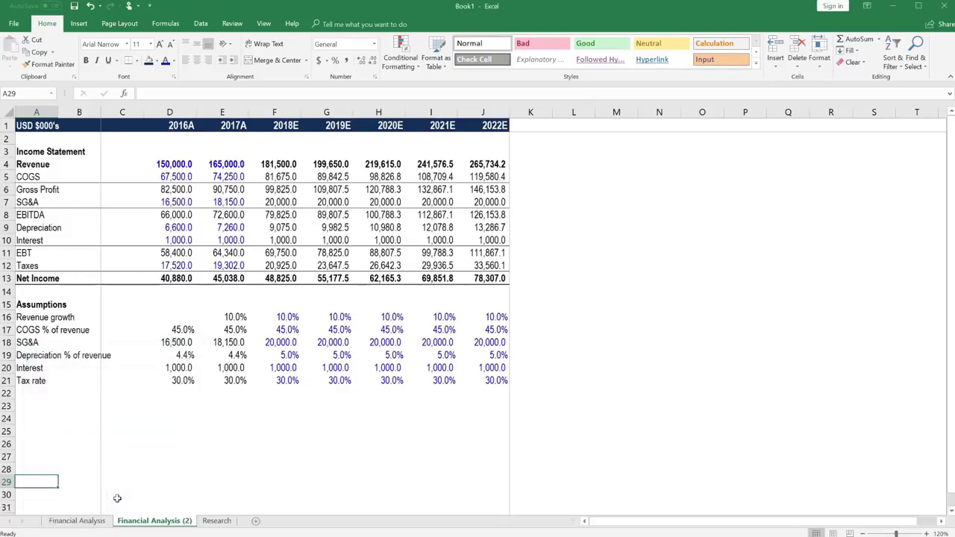
Step: Rename the copied sheet to 'Advanced Financial Analysis'
double_click(151, 521)
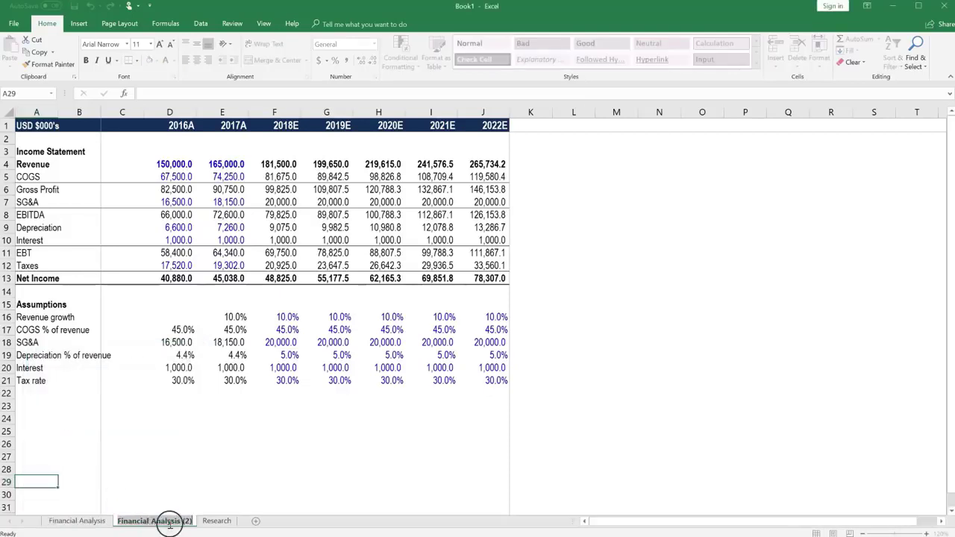
left_click(171, 521)
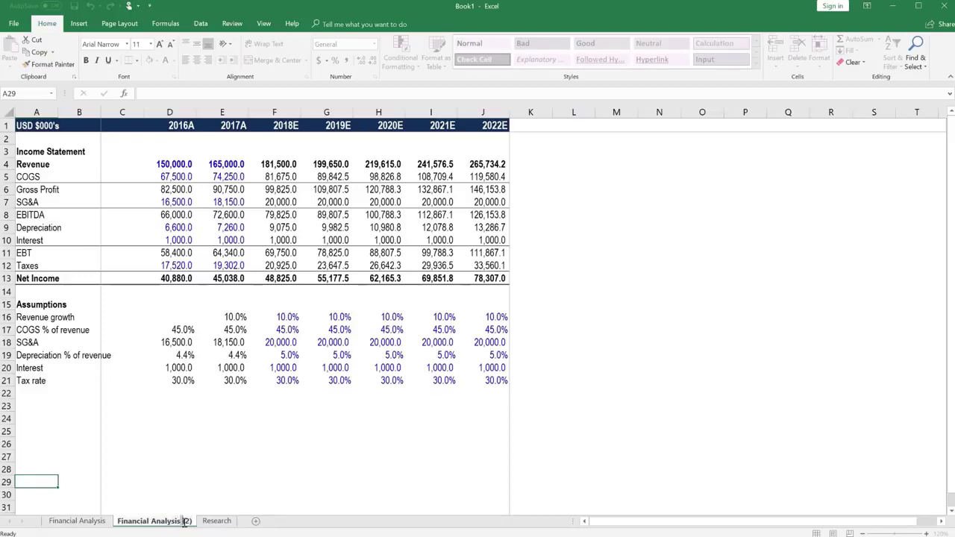
key("BackSpace")
type("Advanced")
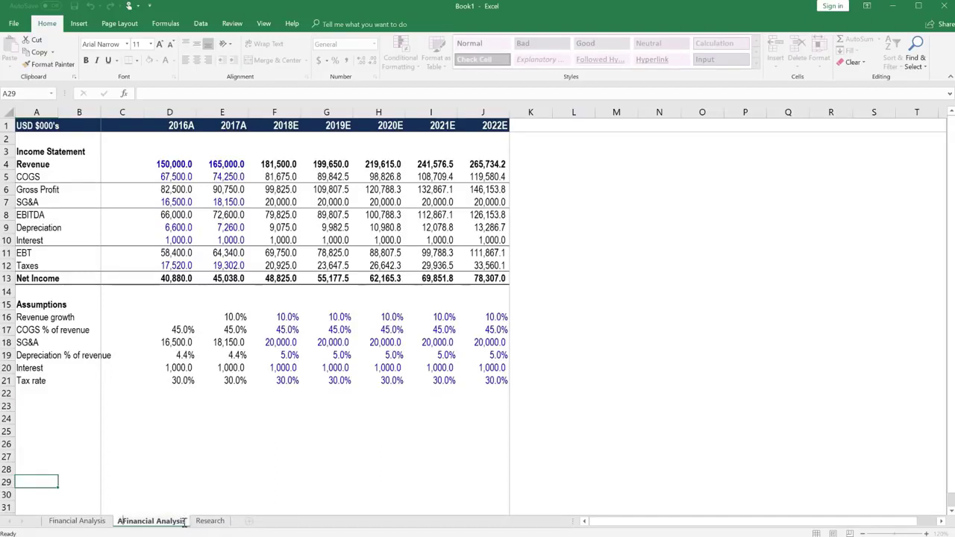
key("Return")
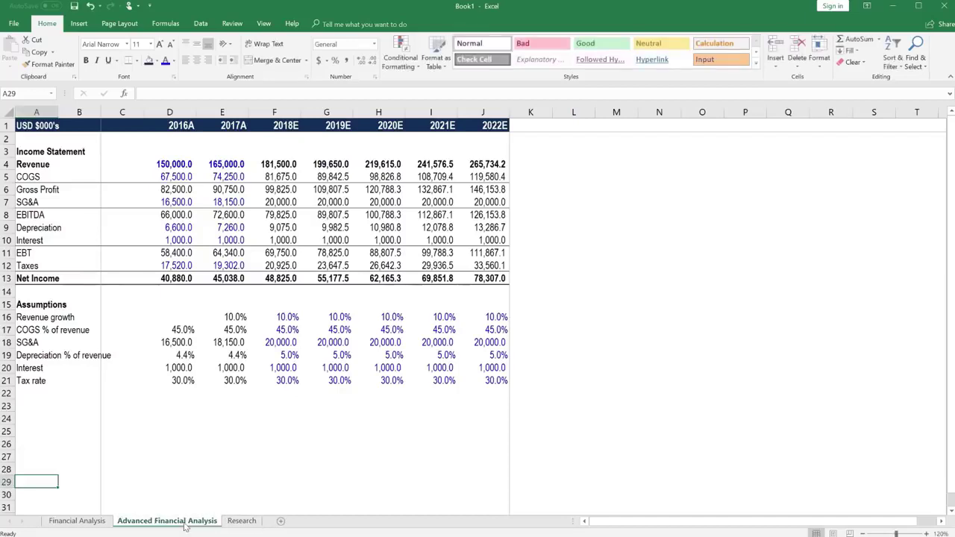
Step: Rename the original sheet to 'Basic Financial Analysis', then move on to the Research sheet
key("ctrl+Page_Up")
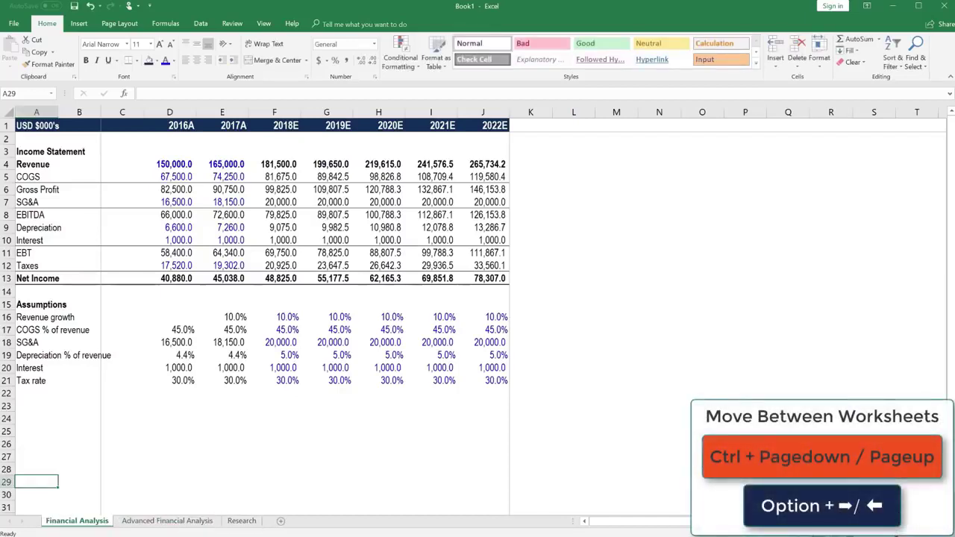
double_click(47, 520)
left_click(47, 523)
type("Basic Financial Analysis")
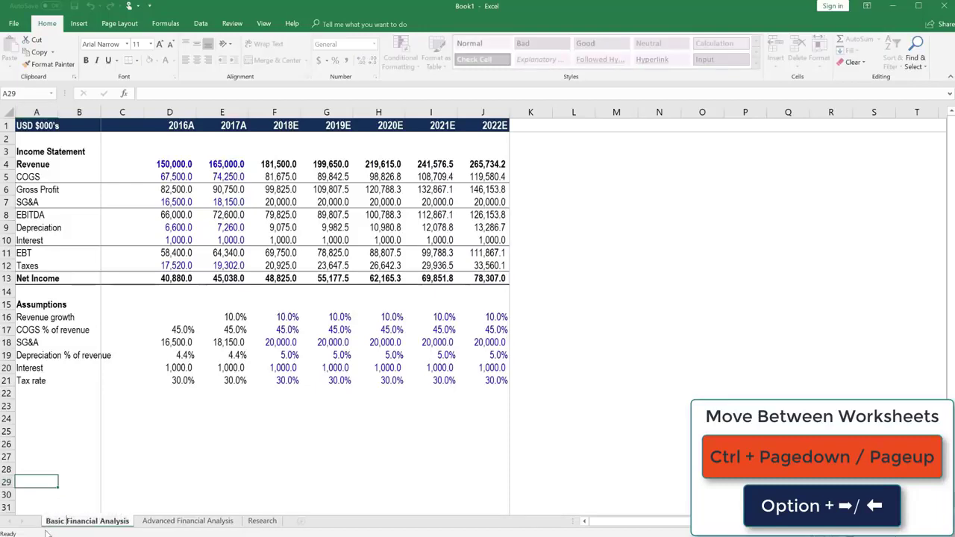
key("Return")
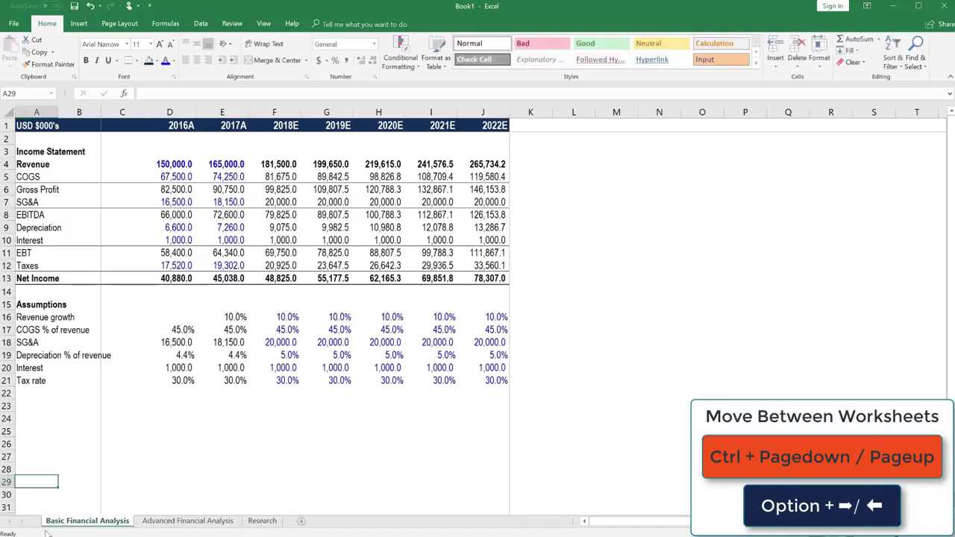
key("ctrl+Page_Down")
key("ctrl+Page_Down")
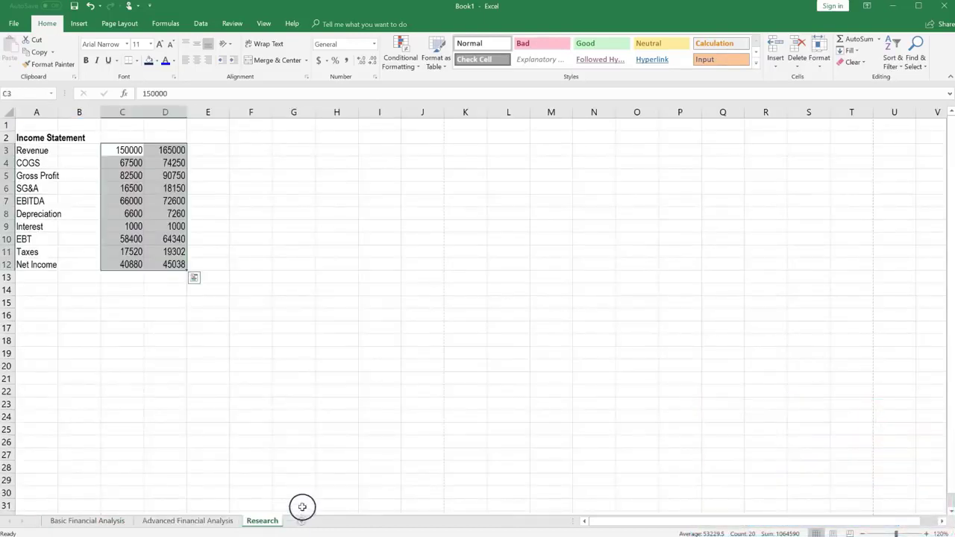
Step: Insert a new sheet, drag it before Research, and name it 'Extra Data -->'
left_click(302, 520)
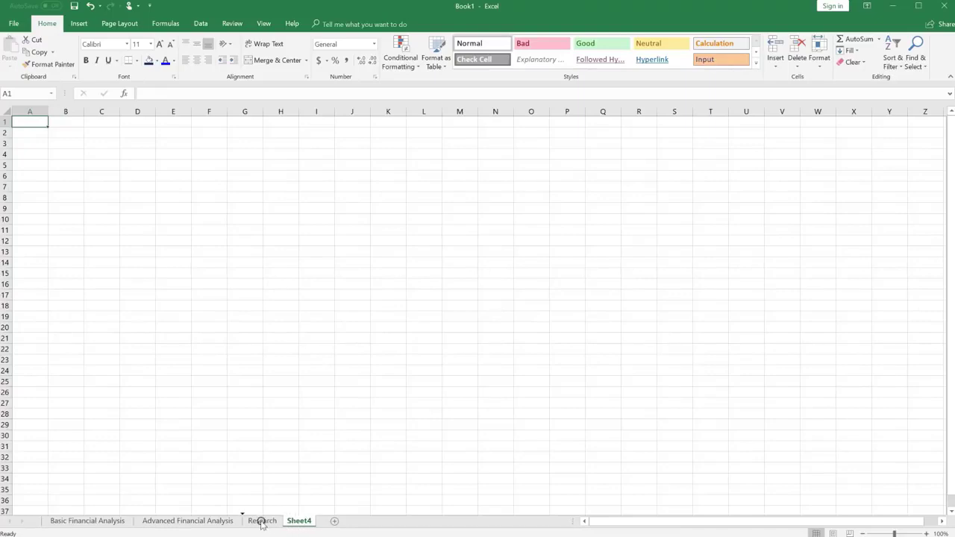
left_click_drag(261, 522, 252, 525)
left_click(184, 524)
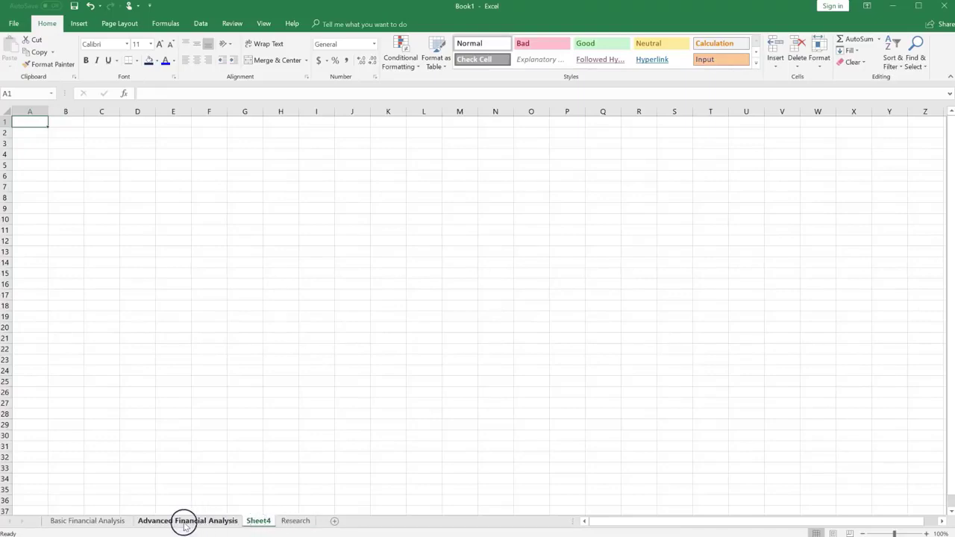
double_click(266, 522)
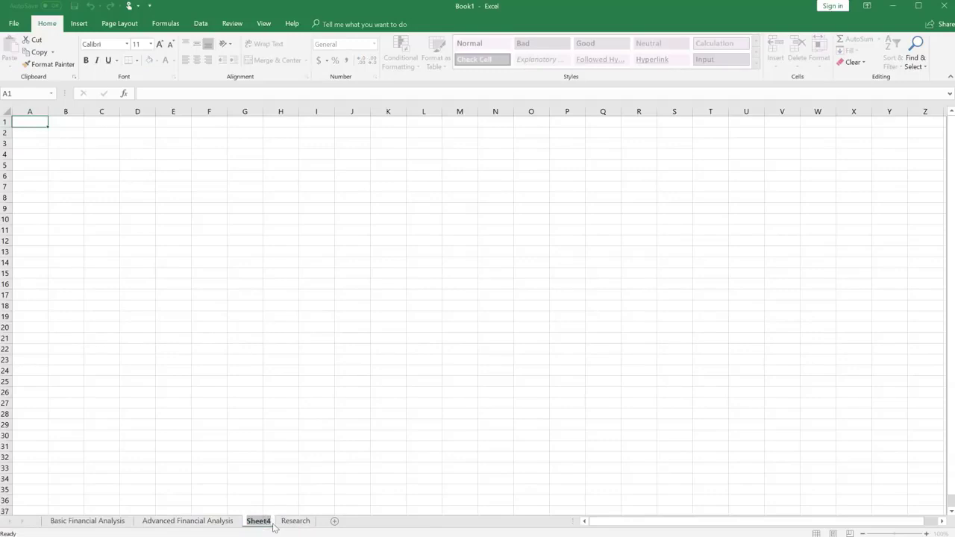
type("E")
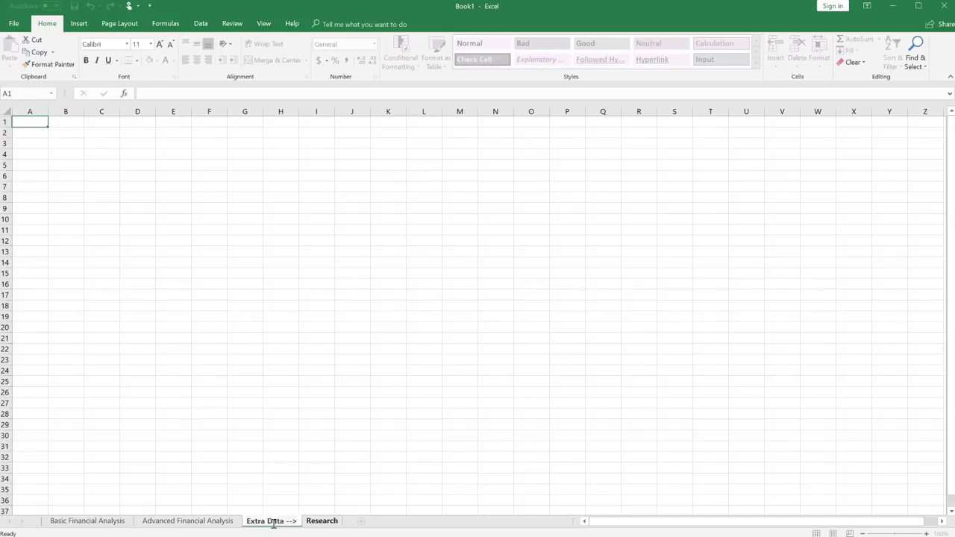
type("xtra Data -->")
key("Return")
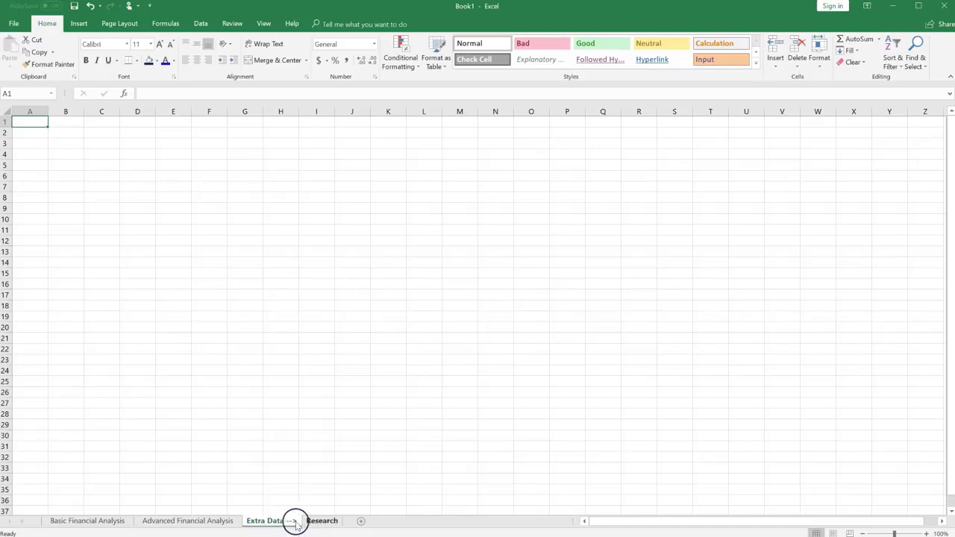
left_click(94, 526)
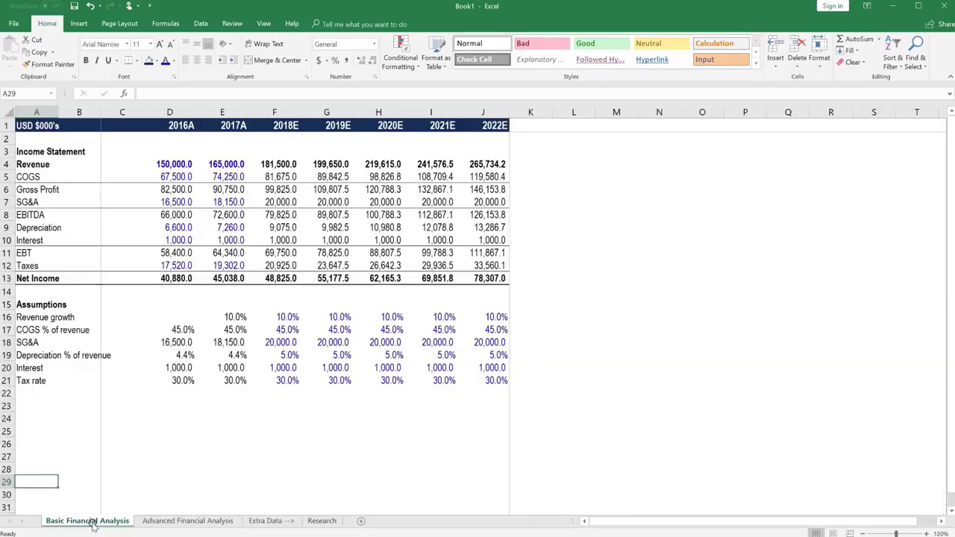
left_click(135, 524)
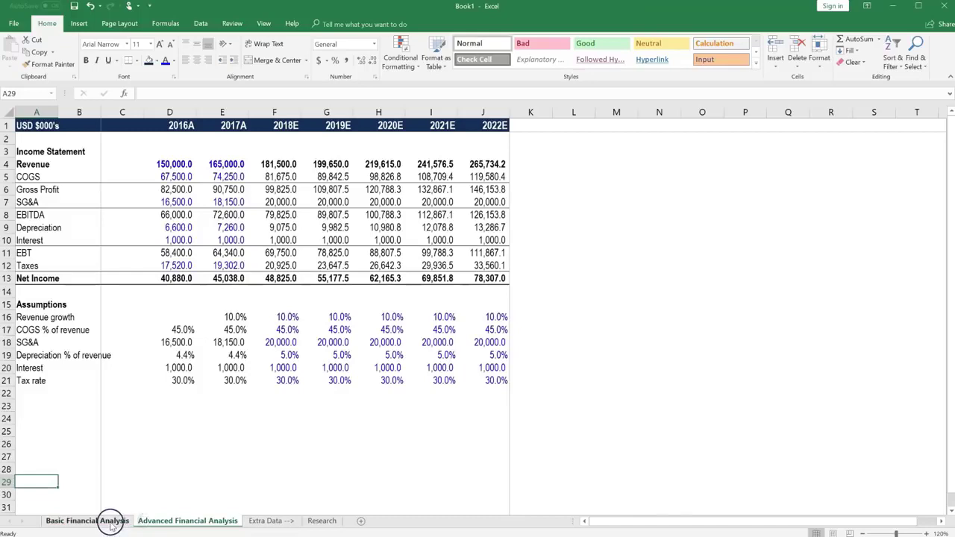
left_click(112, 522)
left_click(144, 525)
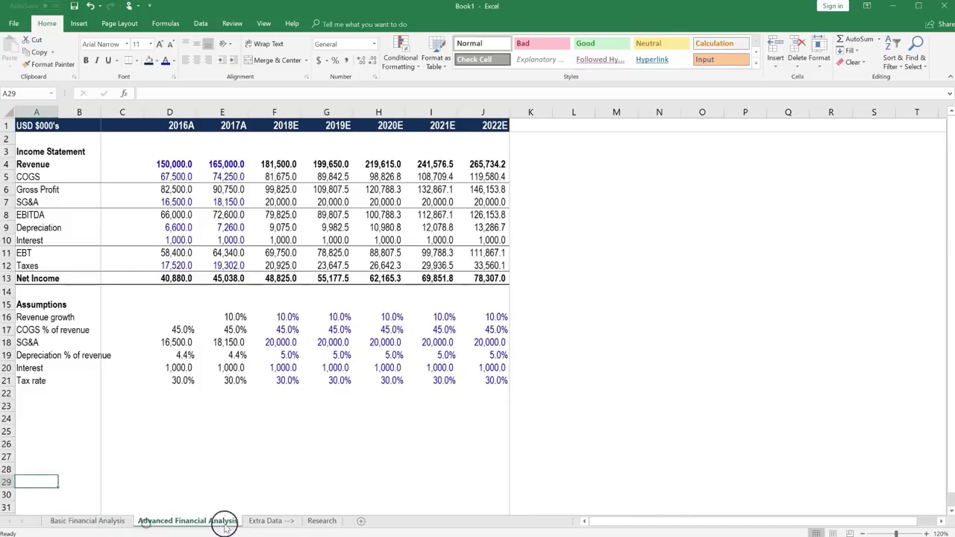
left_click(252, 524)
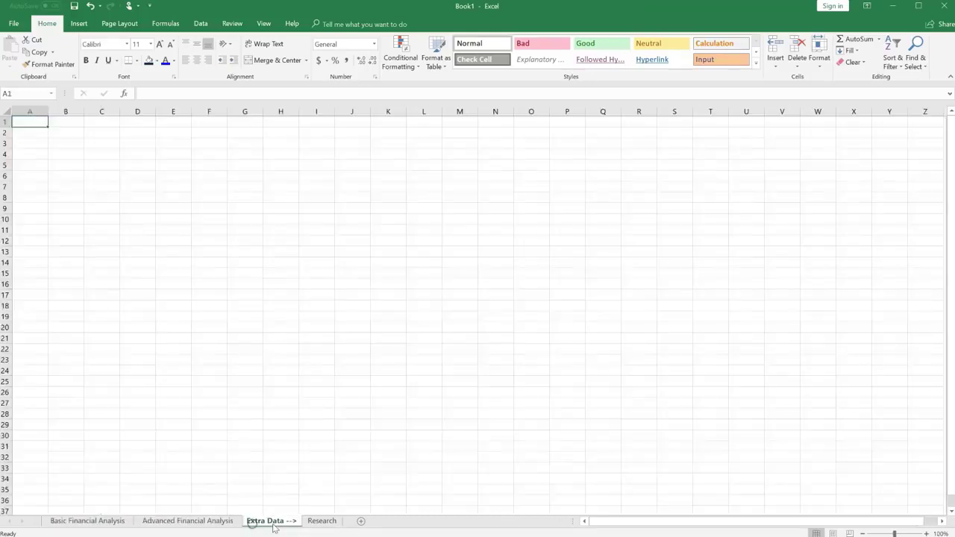
left_click(320, 521)
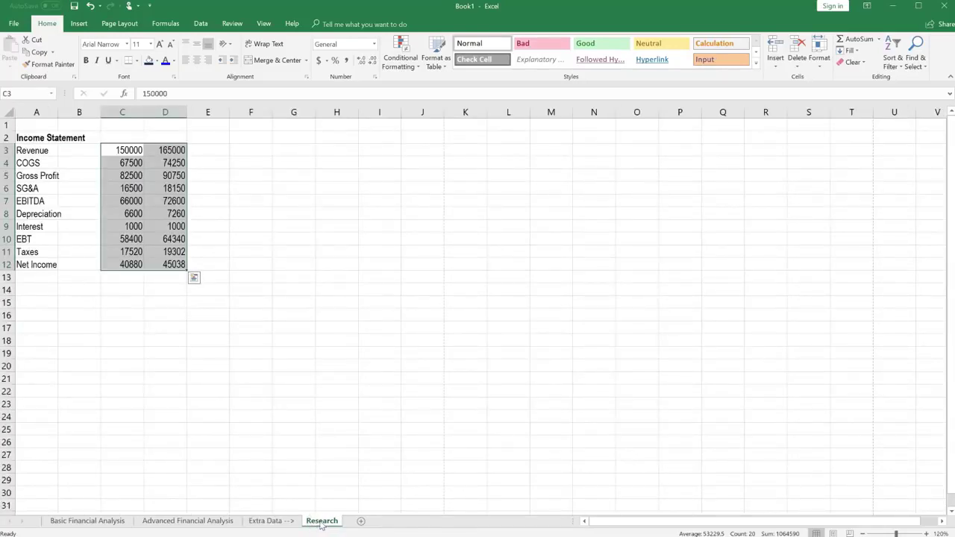
left_click(111, 524)
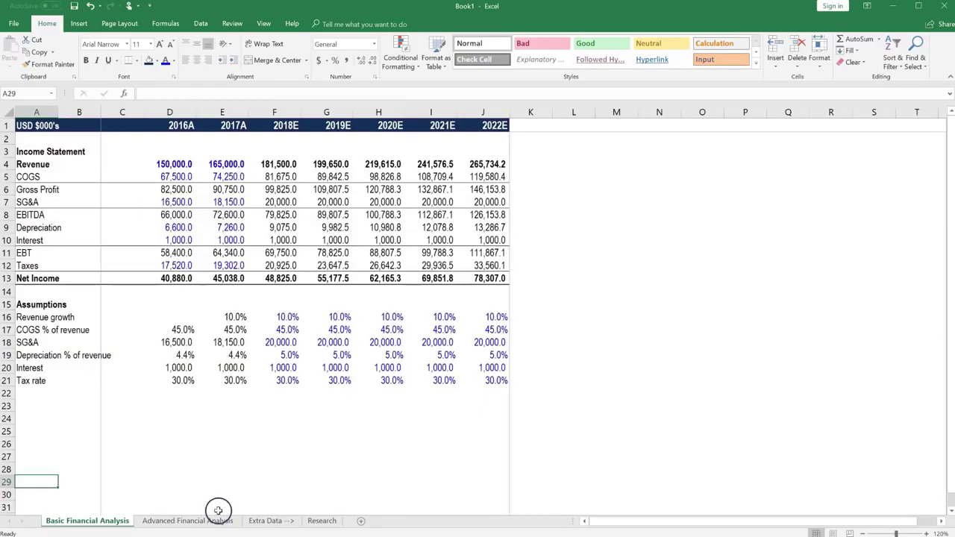
left_click(276, 525)
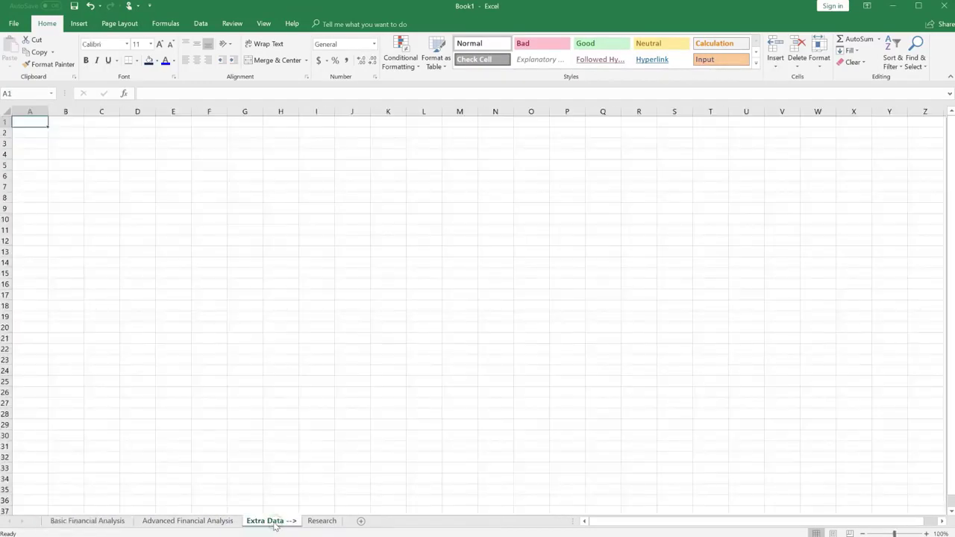
Step: Colour the Extra Data --> sheet tab black
right_click(275, 525)
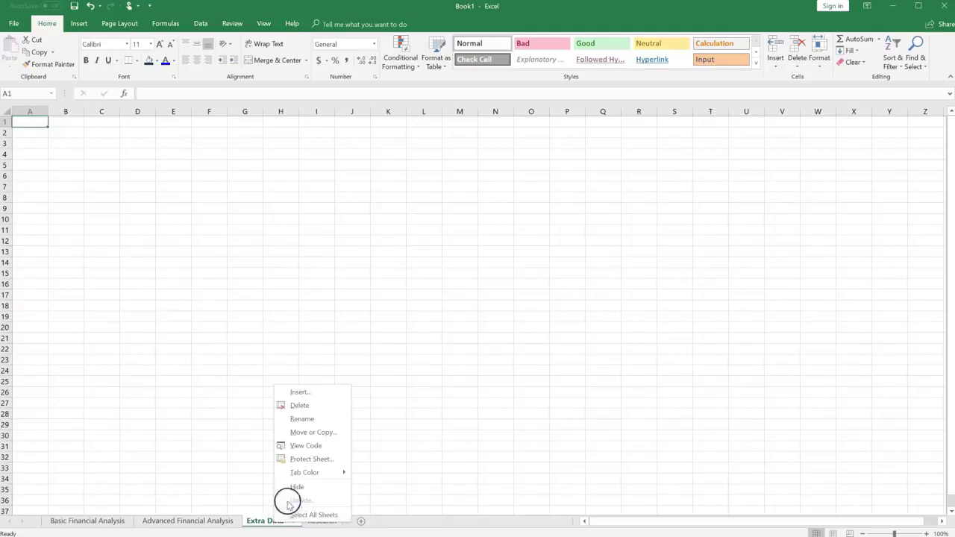
mouse_move(305, 473)
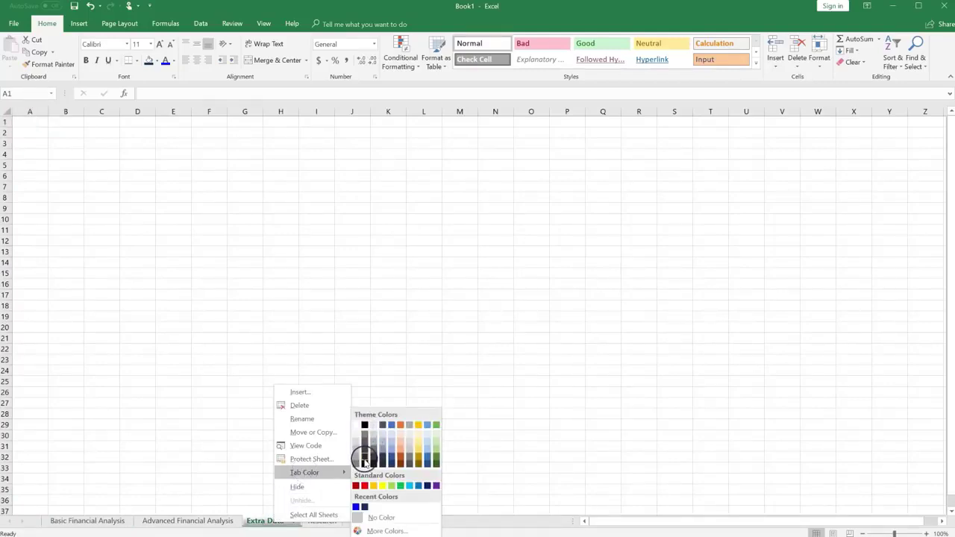
left_click(364, 448)
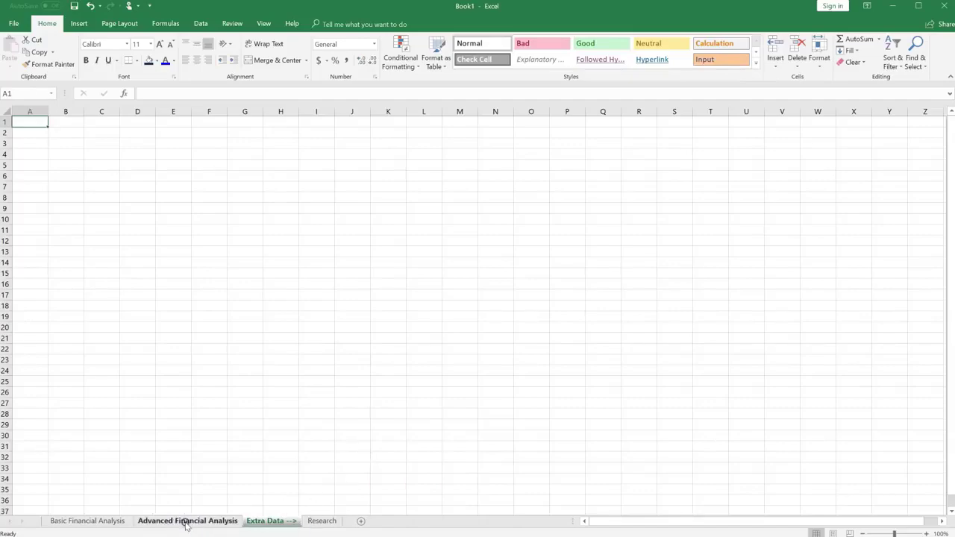
Step: Group the Basic and Advanced Financial Analysis sheets and give their tabs dark blue
left_click(188, 523)
left_click(322, 522)
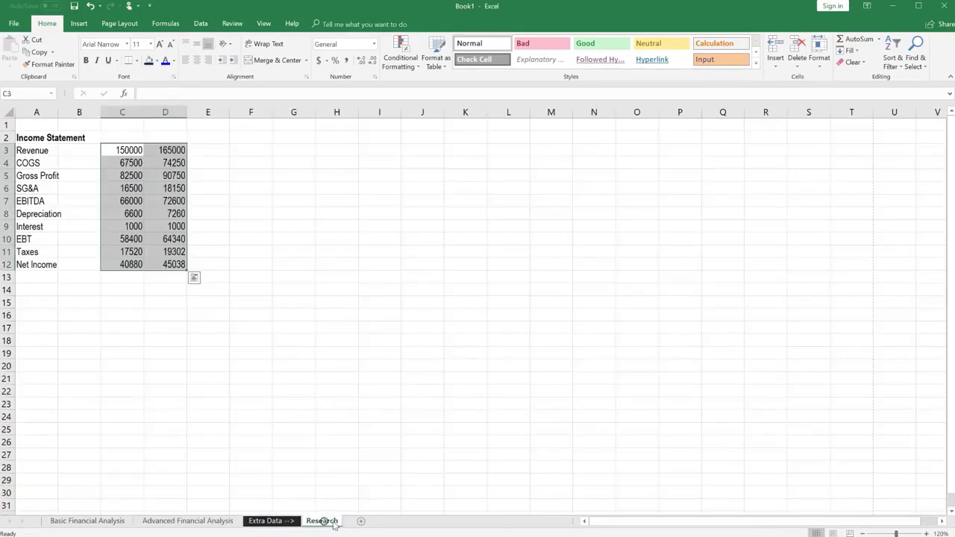
left_click(166, 521)
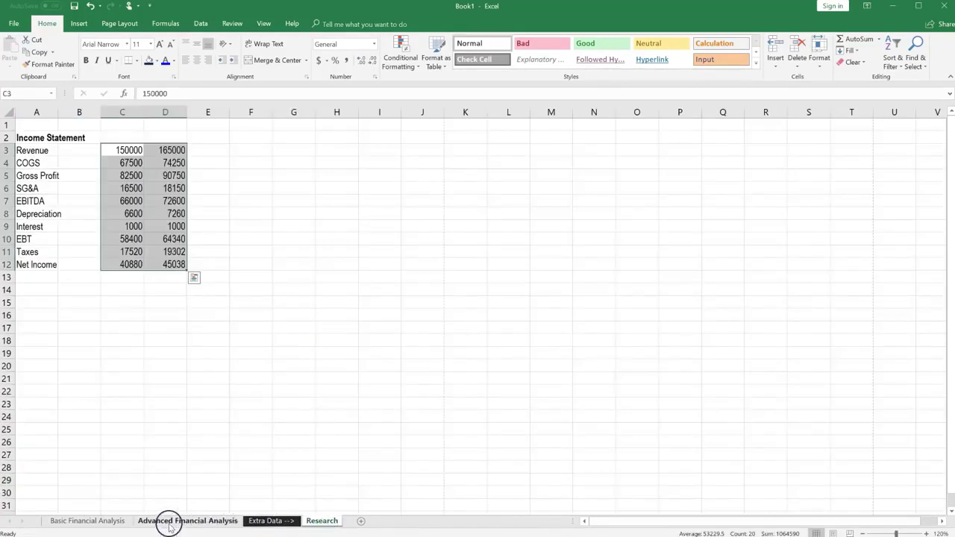
left_click(111, 524, "ctrl")
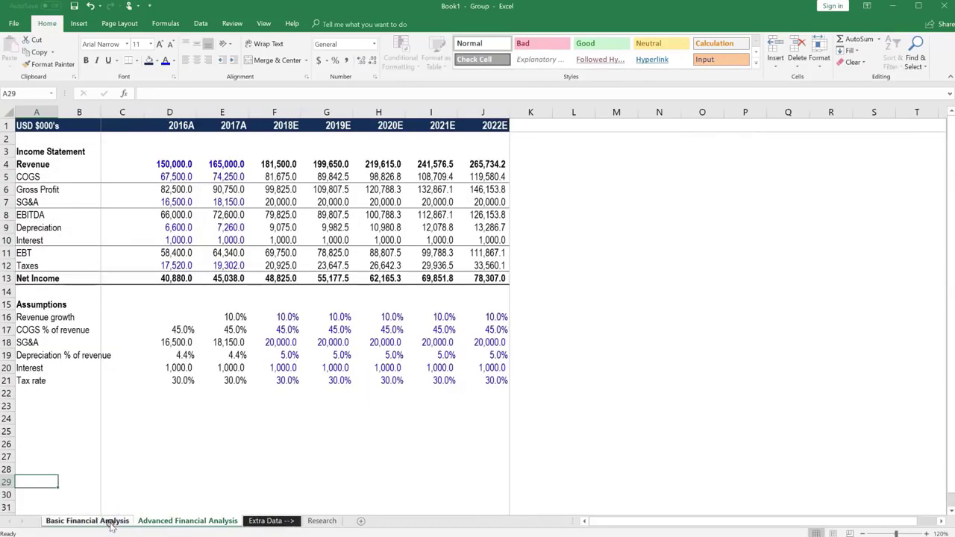
right_click(117, 525)
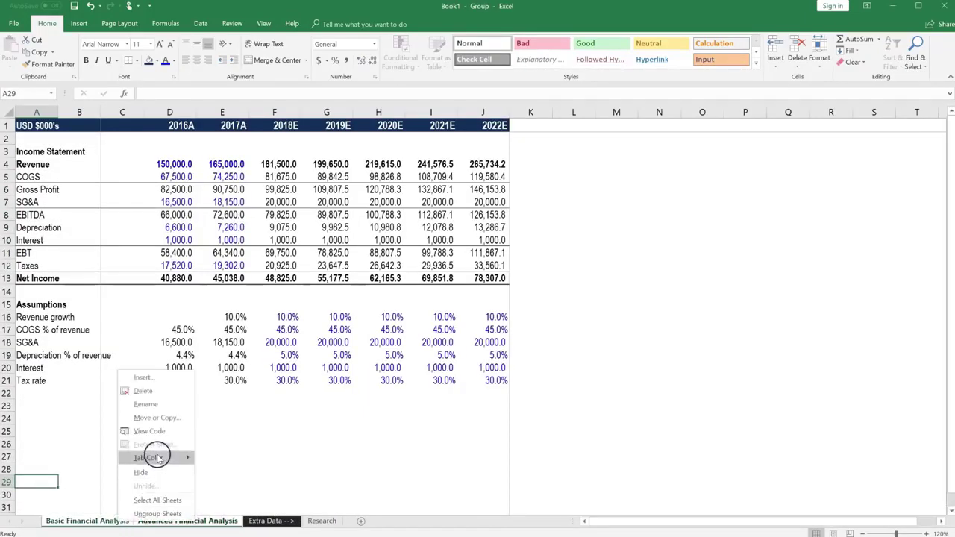
mouse_move(156, 458)
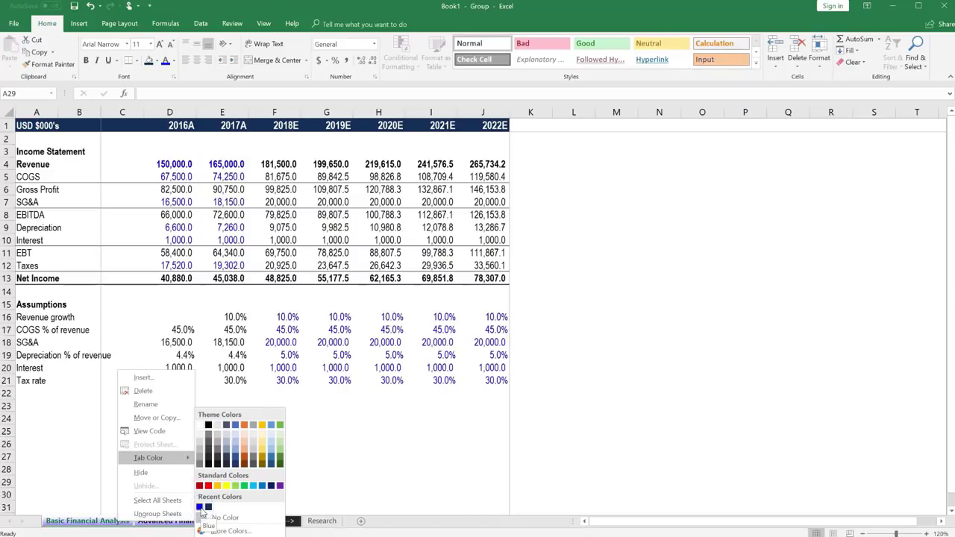
left_click(271, 486)
left_click(139, 504)
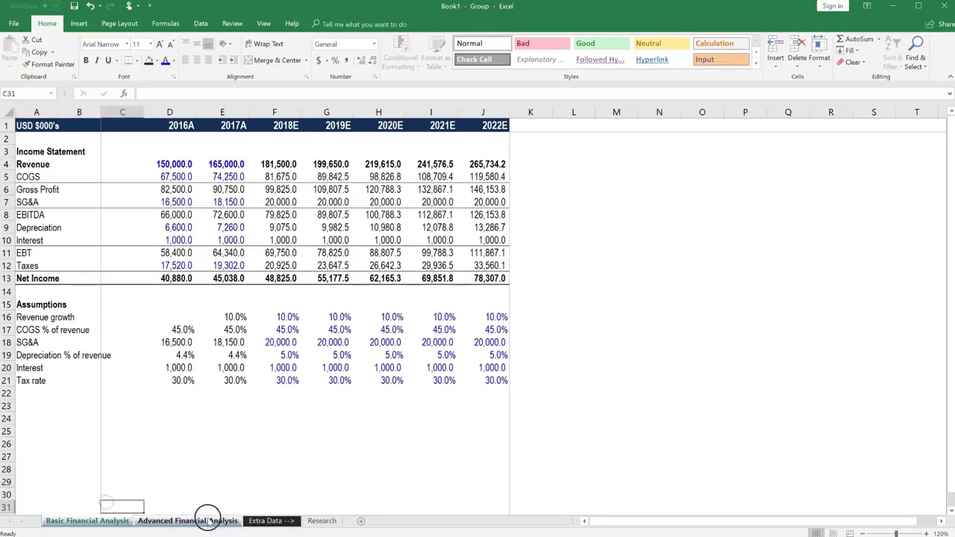
Step: Ungroup the sheets by selecting Extra Data, then check each analysis sheet's tab
left_click(261, 520)
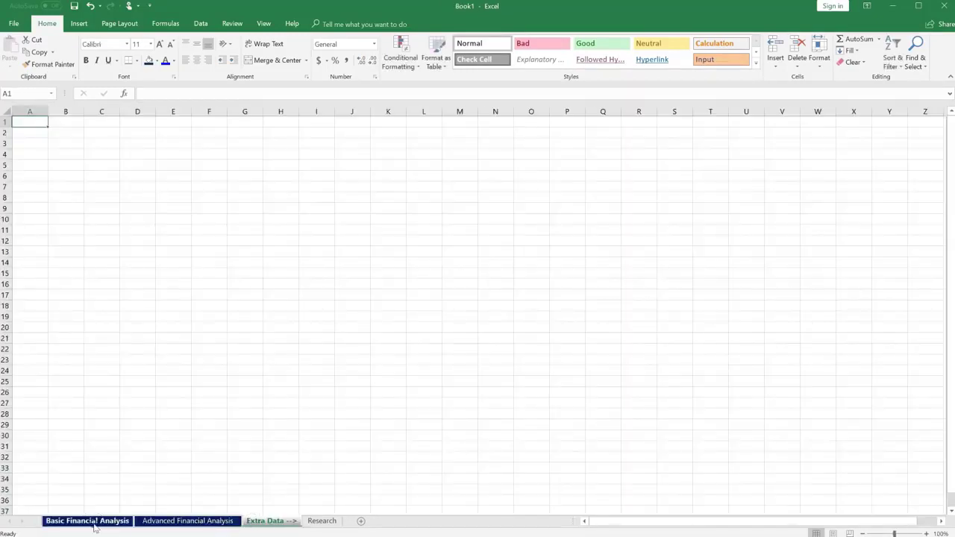
left_click(92, 520)
left_click(165, 520)
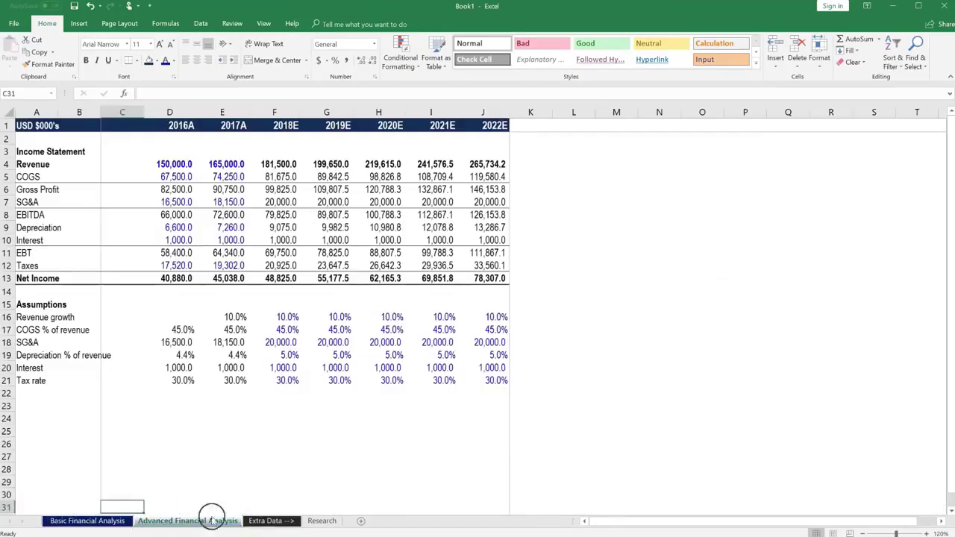
left_click(258, 520)
Step: On Advanced Financial Analysis, select the Income Statement and Assumptions heading rows through column J
left_click(318, 520)
left_click(224, 520)
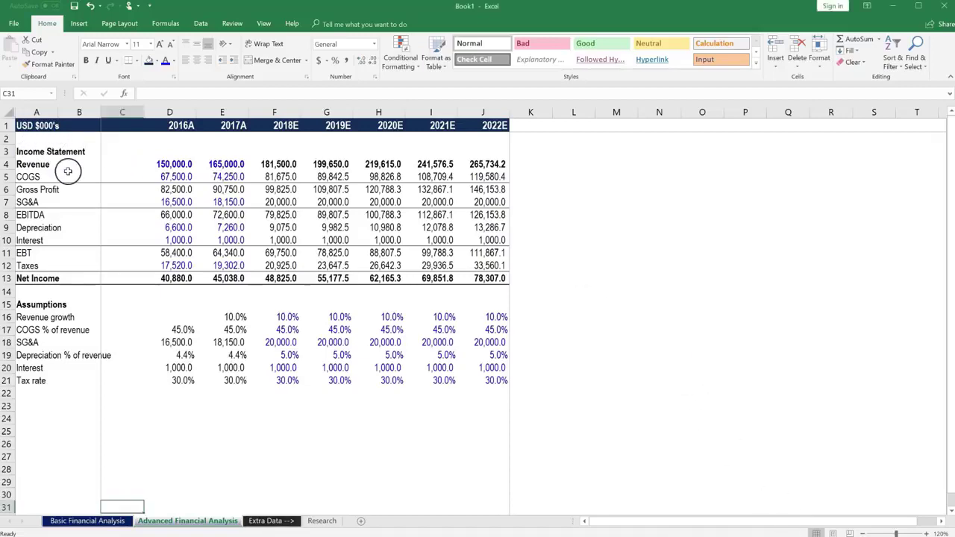
left_click(41, 158)
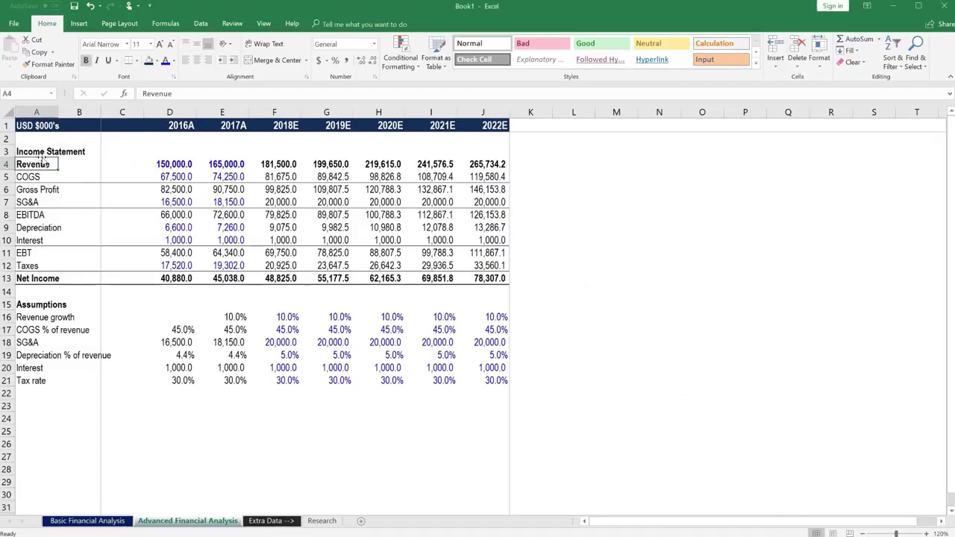
left_click_drag(42, 156, 507, 155)
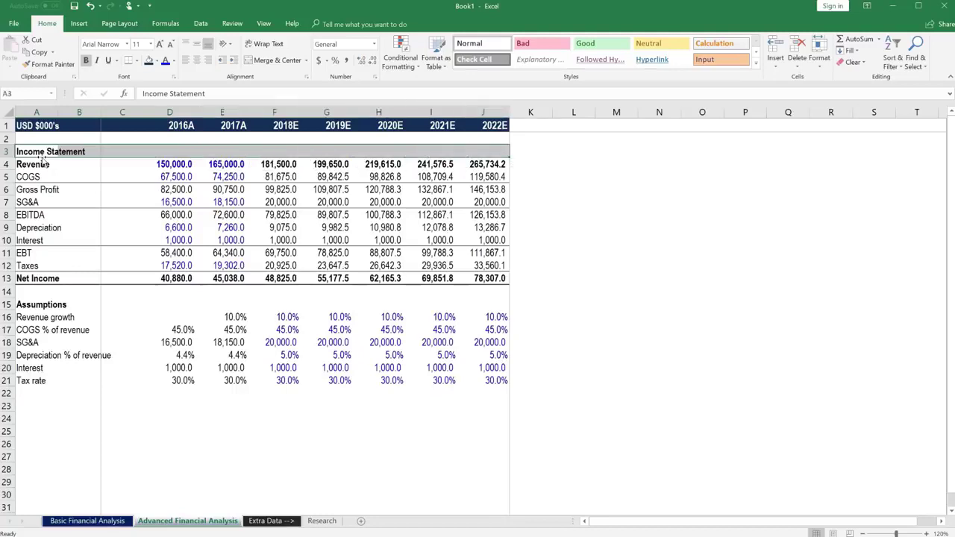
key("Down")
key("Down")
key("Down")
key("Down")
key("Down")
key("Down")
key("Down")
key("Down")
key("Down")
key("Down")
key("Down")
key("Down")
key("Down")
key("Down")
key("Up")
key("Up")
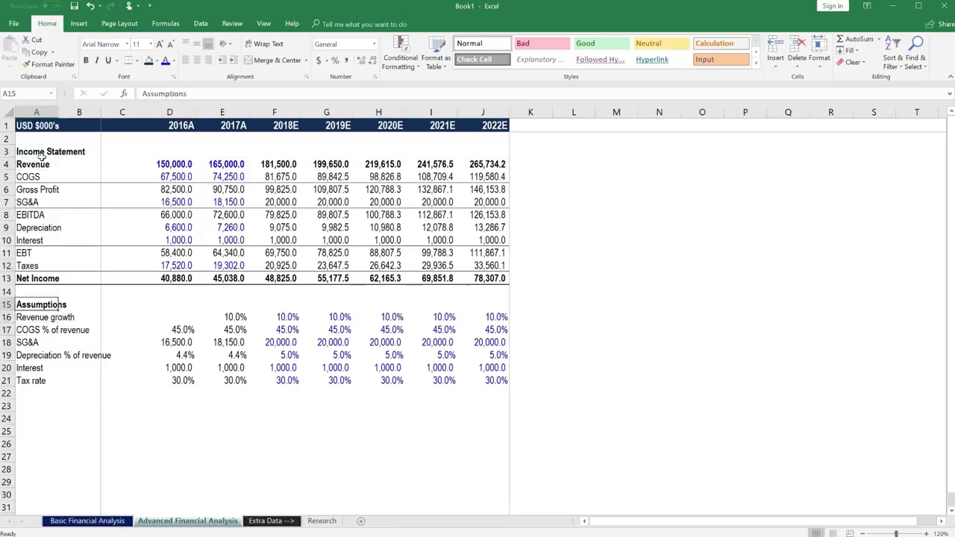
key("shift+Right")
key("shift+Right")
key("shift+Right")
key("shift+Right")
key("shift+Right")
key("shift+Right")
key("shift+Right")
key("shift+Right")
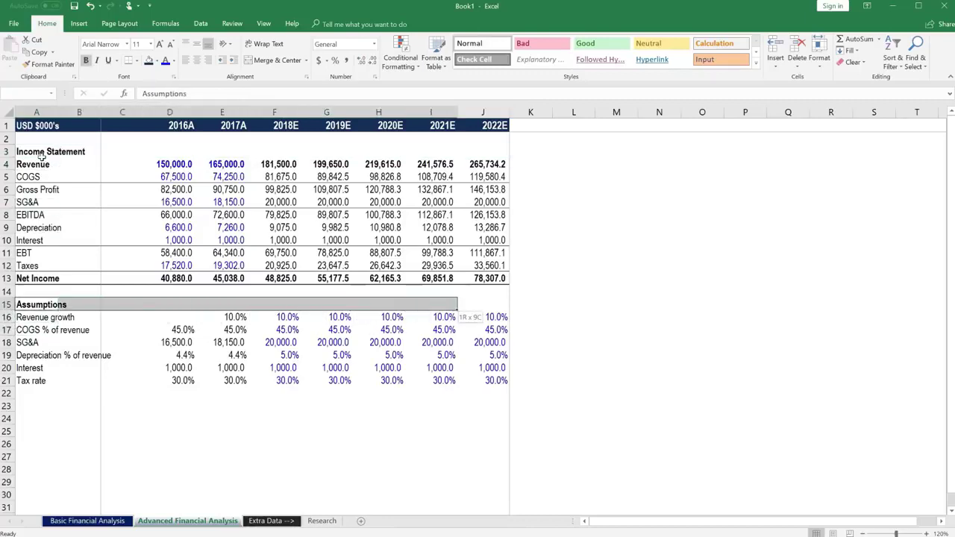
key("shift+Right")
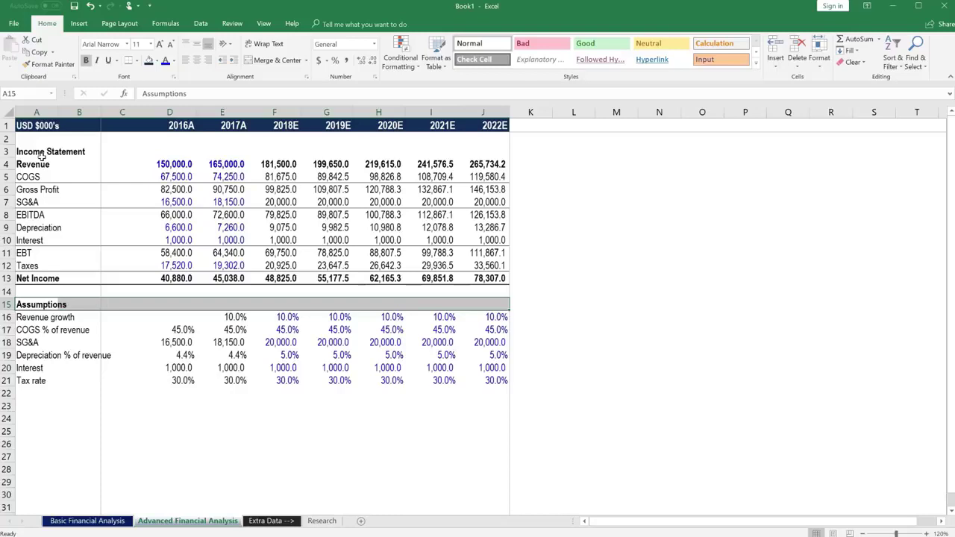
Step: Select entire rows 4 to 13, Revenue through Net Income
key("Up")
key("Up")
key("Up")
key("Up")
key("Up")
key("Up")
key("Up")
key("Up")
key("Up")
key("Up")
key("Up")
key("Up")
key("Down")
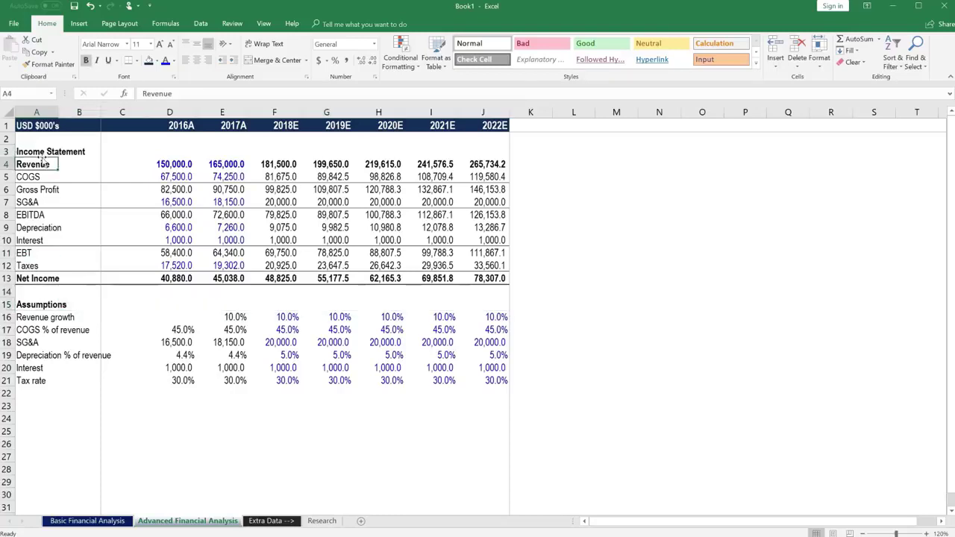
key("shift+Down")
key("shift+Down")
key("shift+Down")
key("shift+Down")
key("shift+Down")
key("shift+Down")
key("shift+Down")
key("shift+Down")
key("shift+Down")
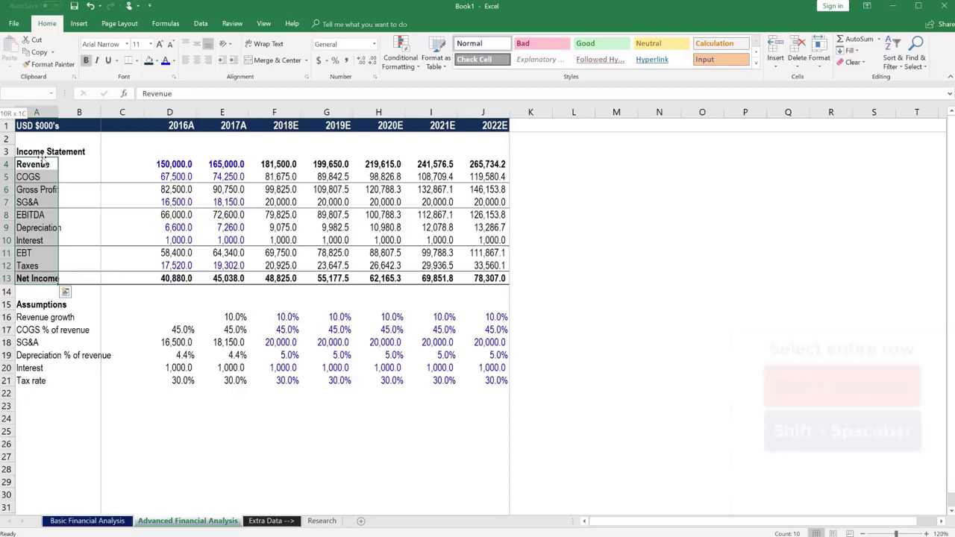
key("shift+space")
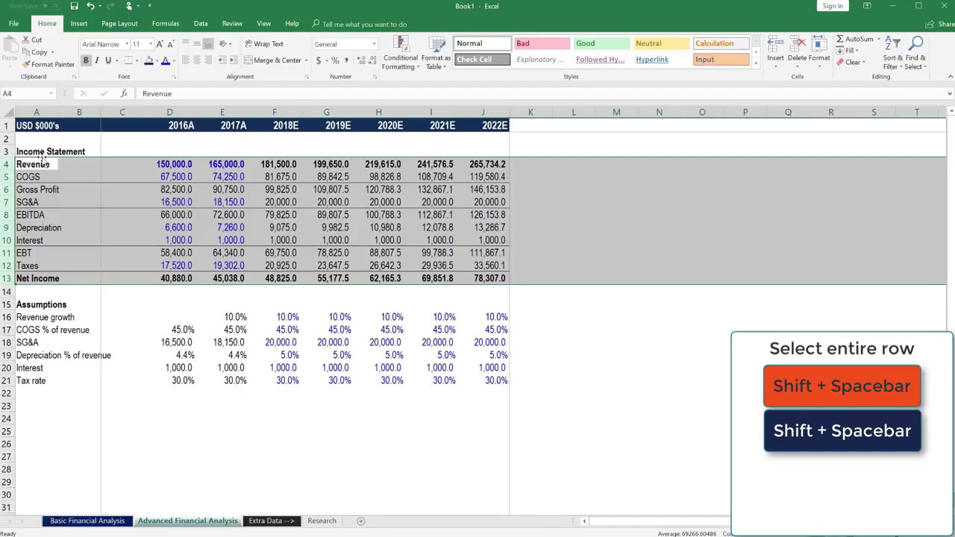
key("alt")
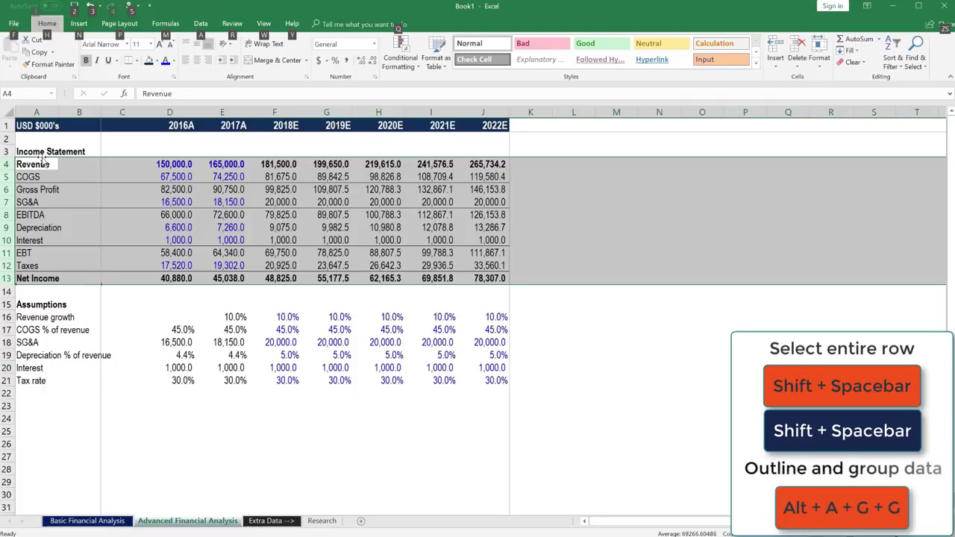
Step: Group rows 4–13 into an outline with Alt+A+G+G
key("a")
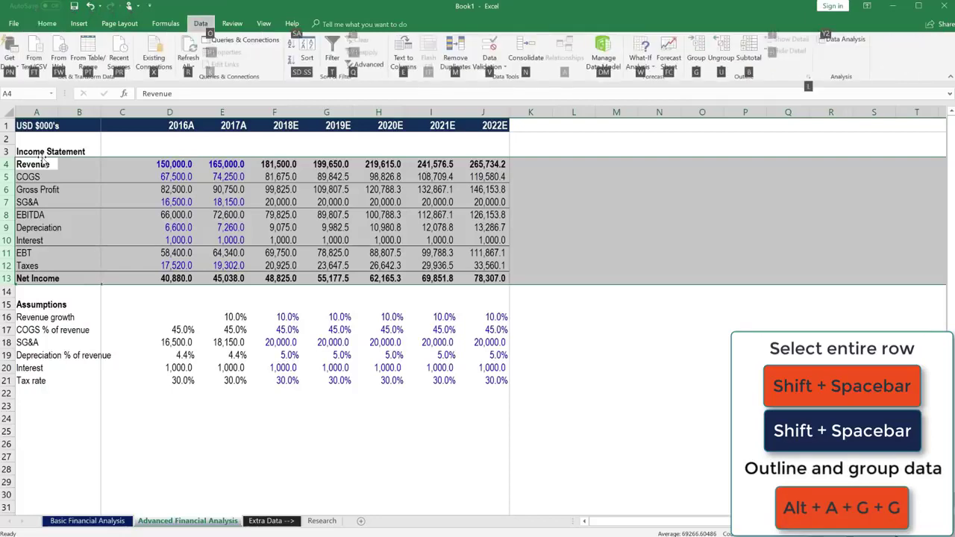
key("g")
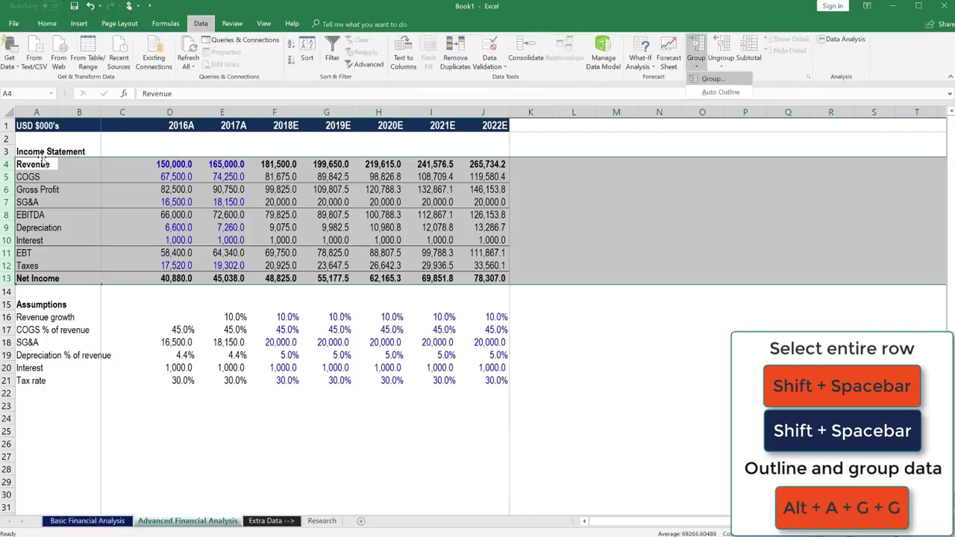
key("g")
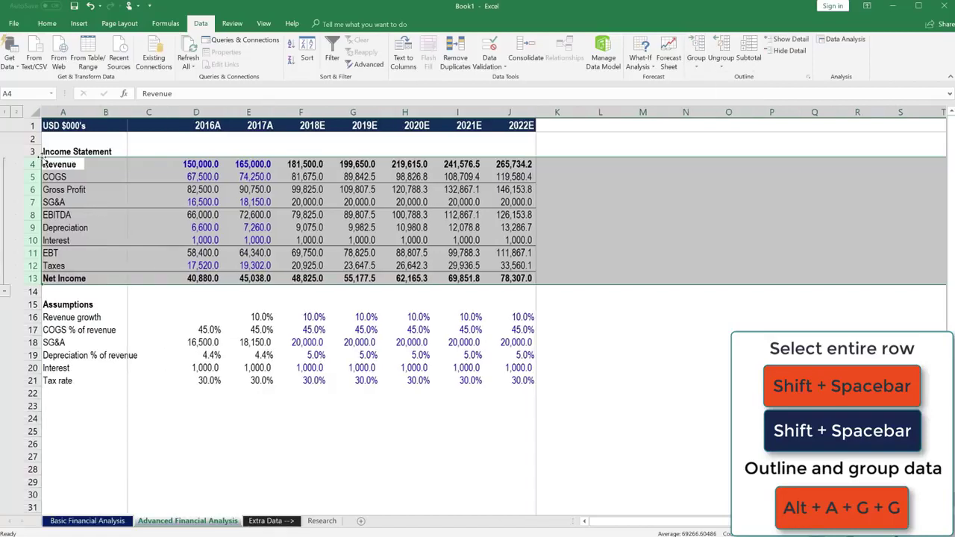
Step: Collapse, re-expand, and collapse the grouped rows again under the Income Statement heading
left_click(6, 294)
left_click(96, 237)
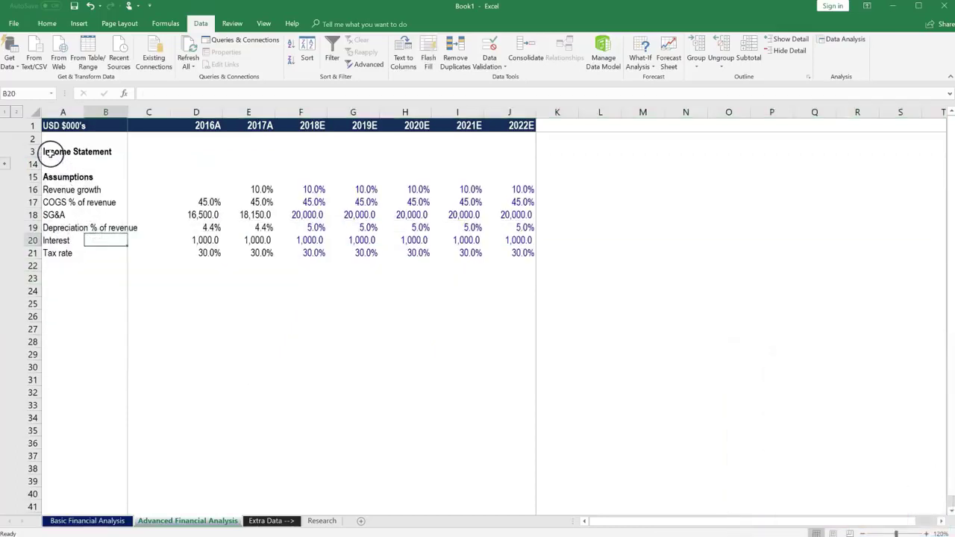
left_click(7, 164)
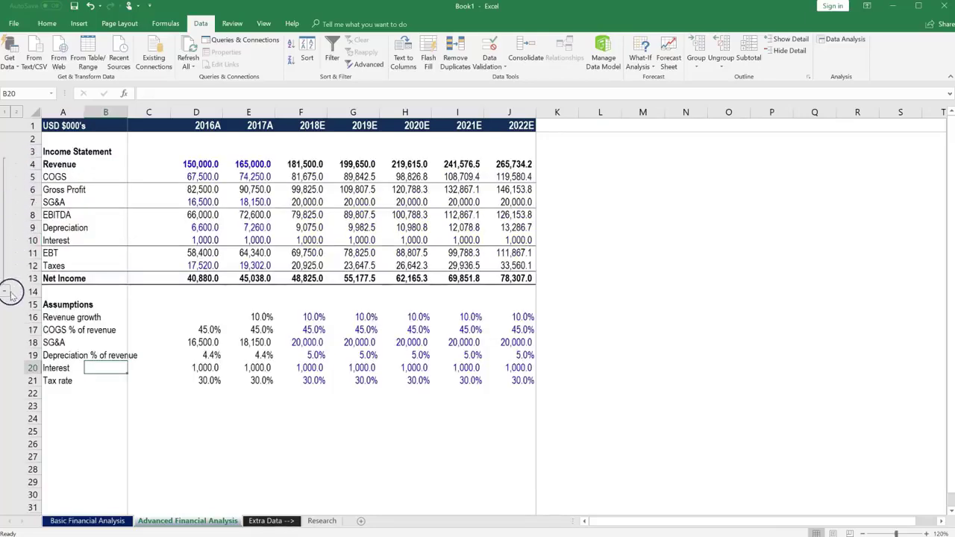
left_click(32, 151)
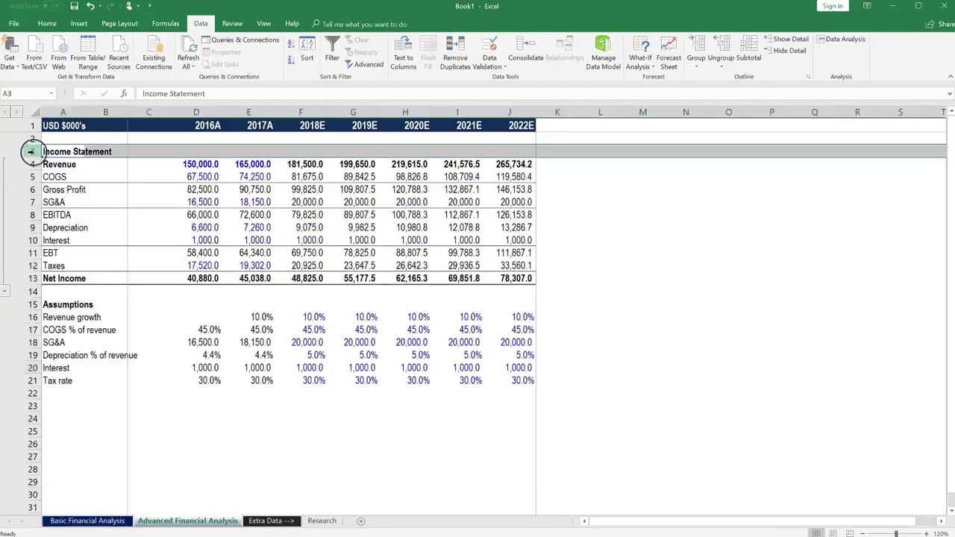
left_click(3, 294)
left_click(64, 163)
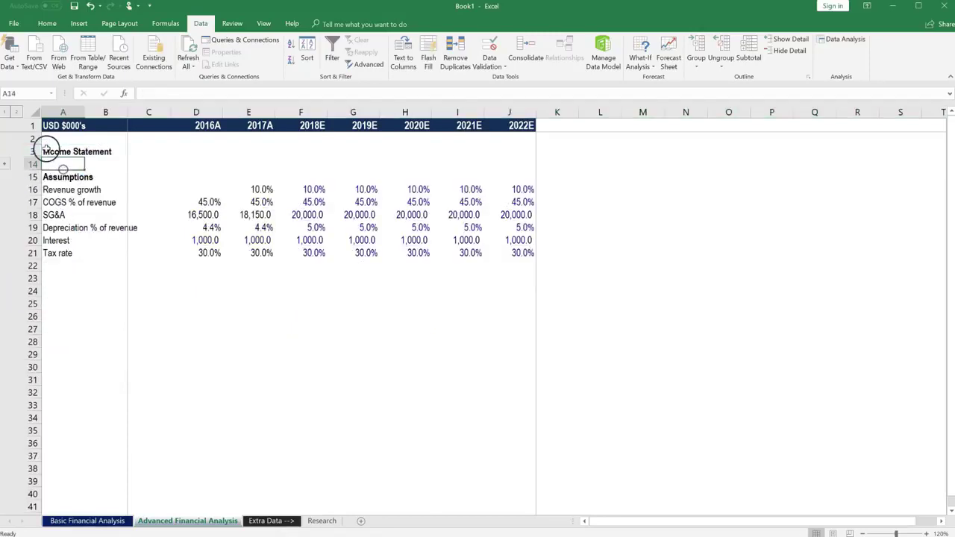
left_click(52, 152)
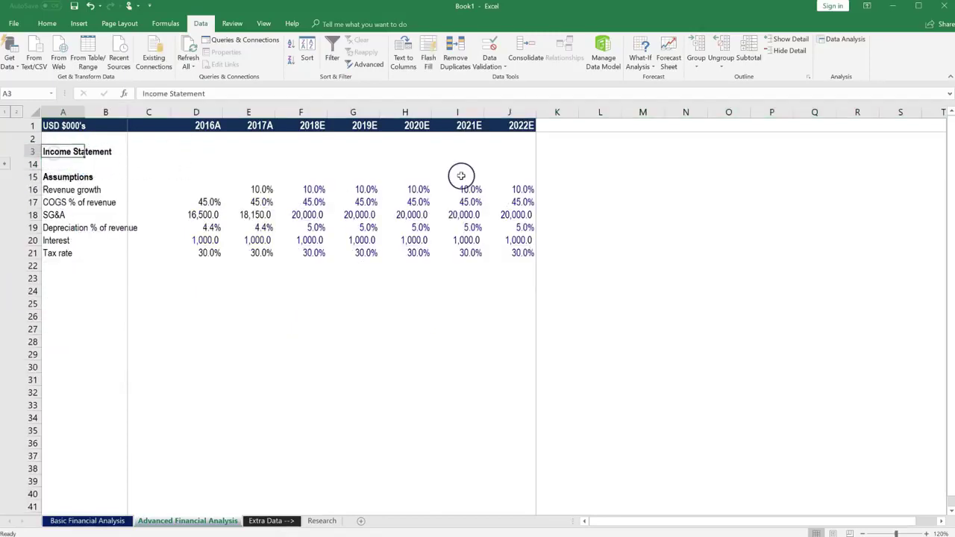
Step: Fill the heading band A3:J3 with a custom RGB orange (237, 148, 45)
key("shift+Right")
key("shift+Right")
key("shift+Right")
key("shift+Right")
key("shift+Right")
key("shift+Right")
key("shift+Right")
key("shift+Right")
key("shift+Right")
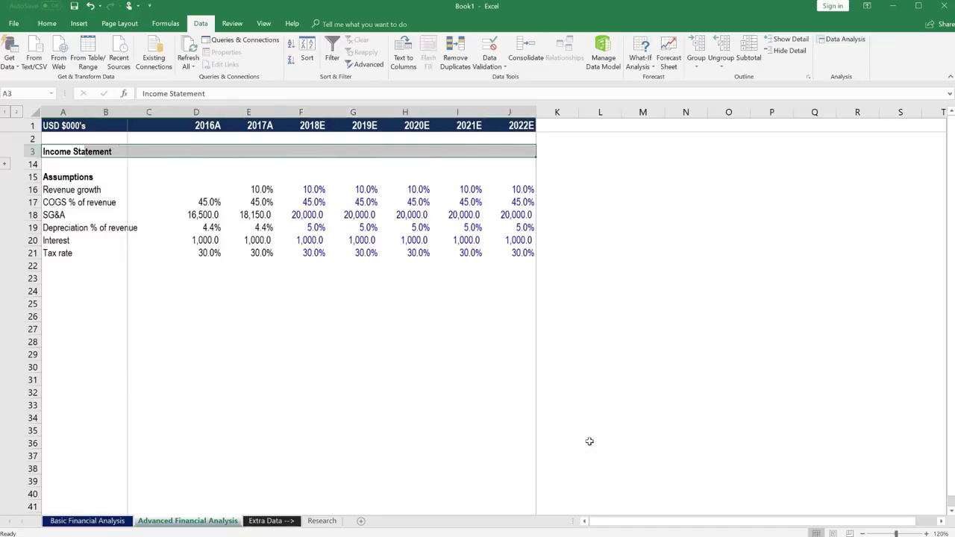
key("alt")
key("h")
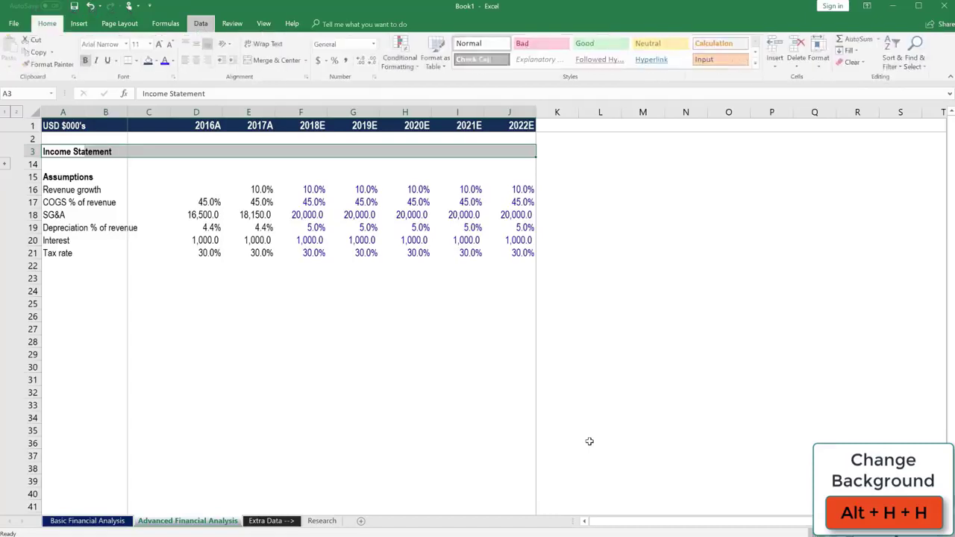
key("h")
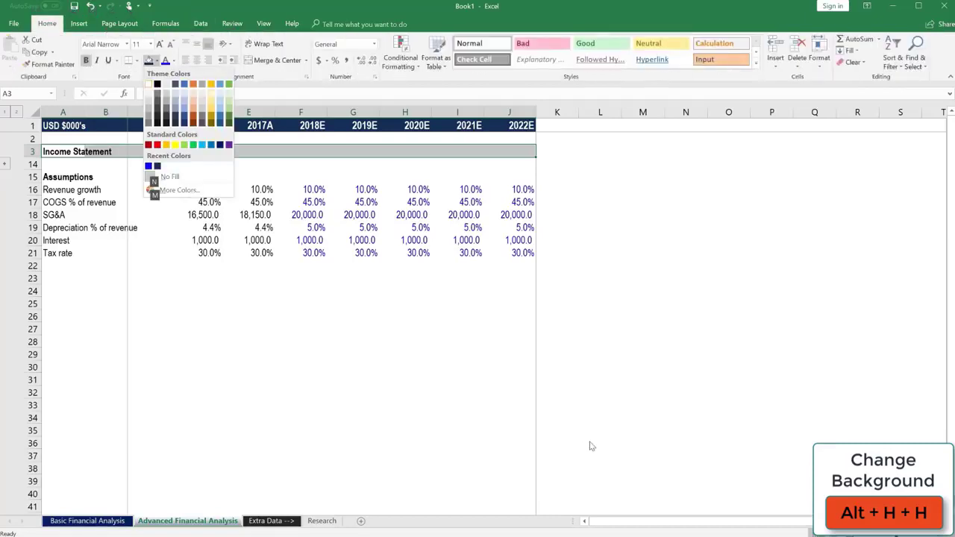
key("m")
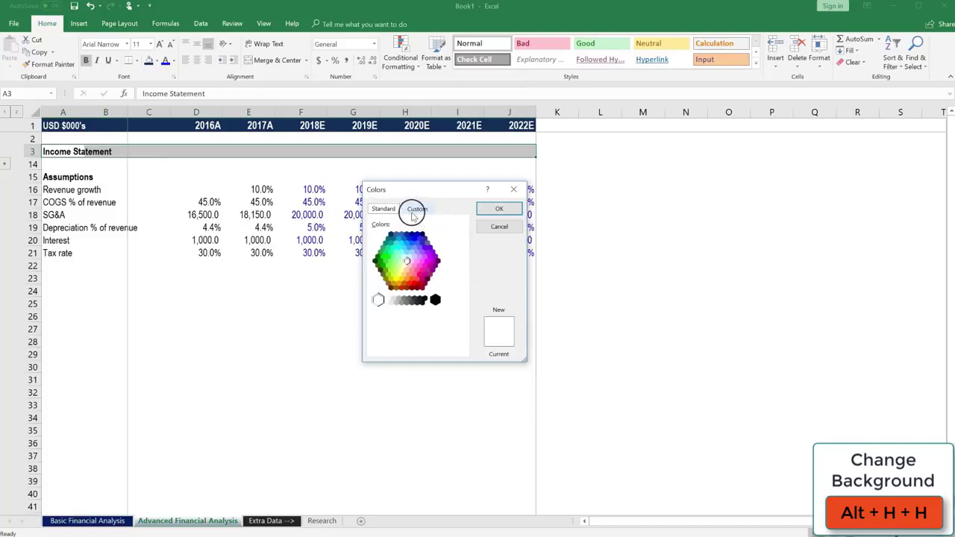
left_click(417, 209)
left_click(417, 305)
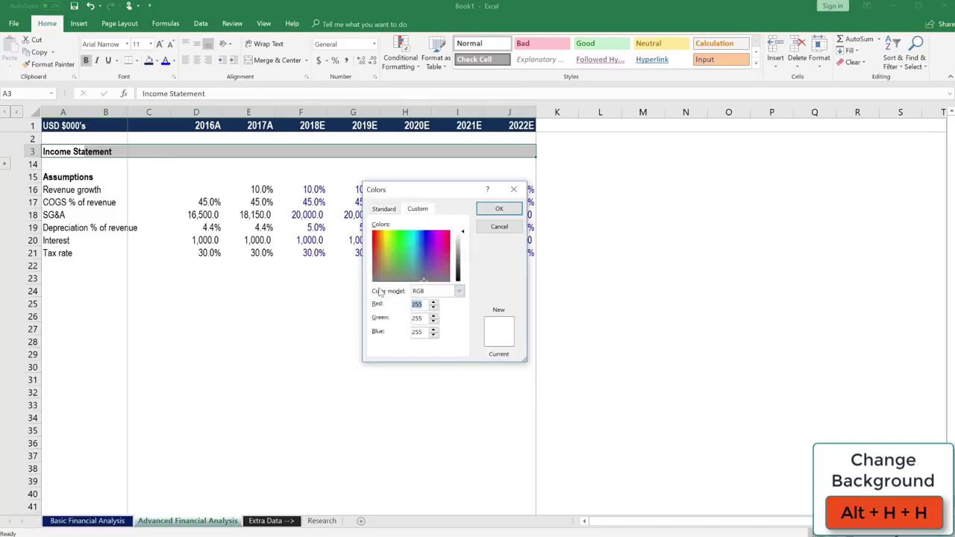
type("237")
type("148")
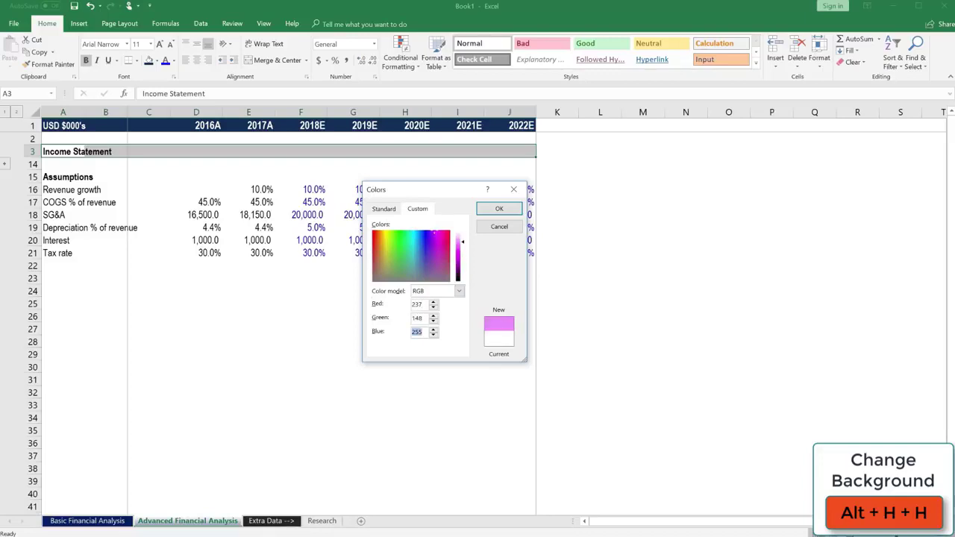
type("45")
key("Return")
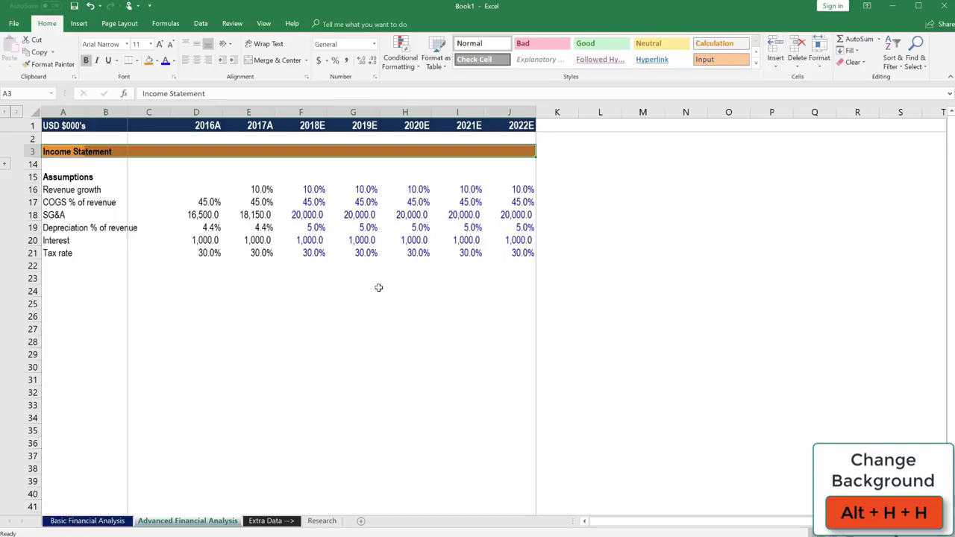
left_click(60, 290)
key("Up")
key("Up")
key("Up")
key("Up")
key("Up")
key("Up")
key("Up")
key("Up")
key("Up")
key("Up")
key("Up")
key("Up")
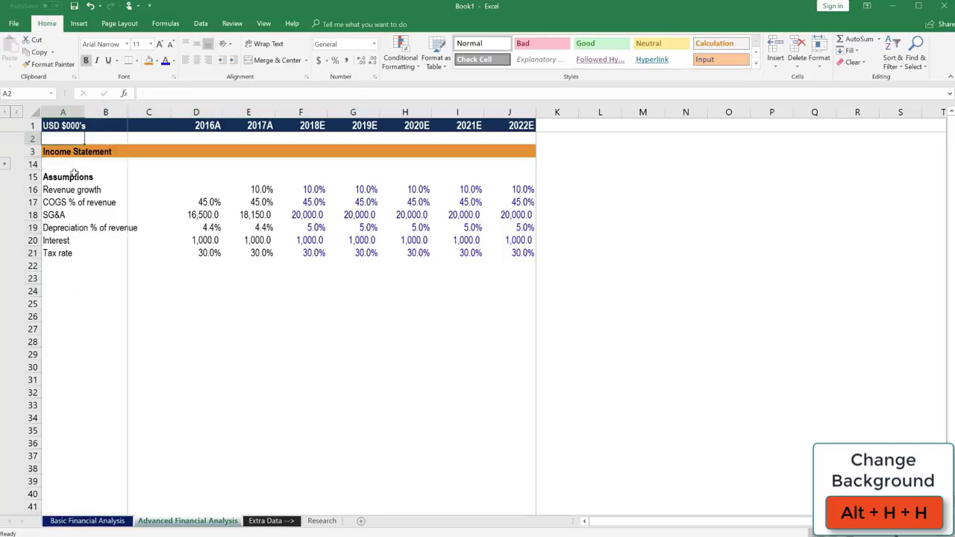
Step: Copy A3:J3 and paste only its formats onto the Assumptions row 15
left_click_drag(63, 151, 570, 155)
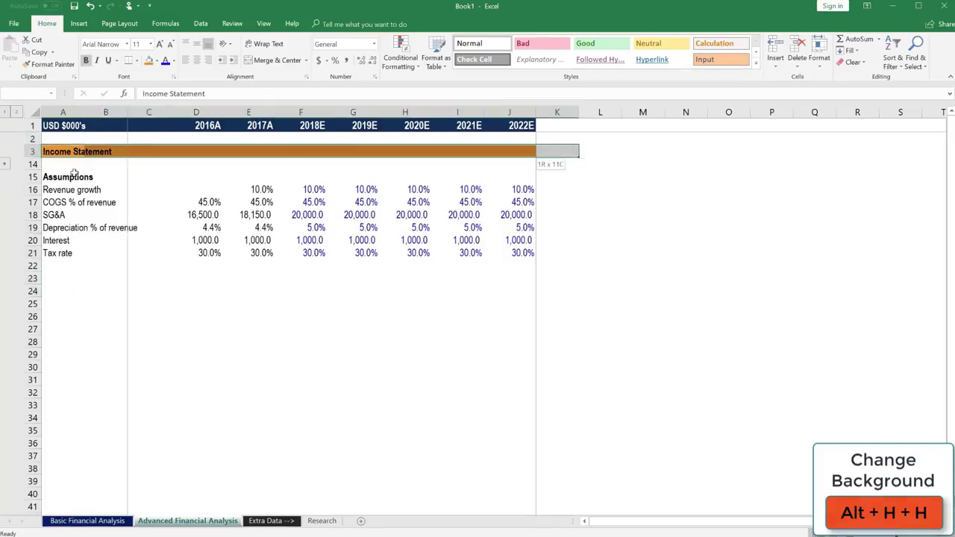
key("shift+Left")
key("ctrl+c")
key("Down")
key("Down")
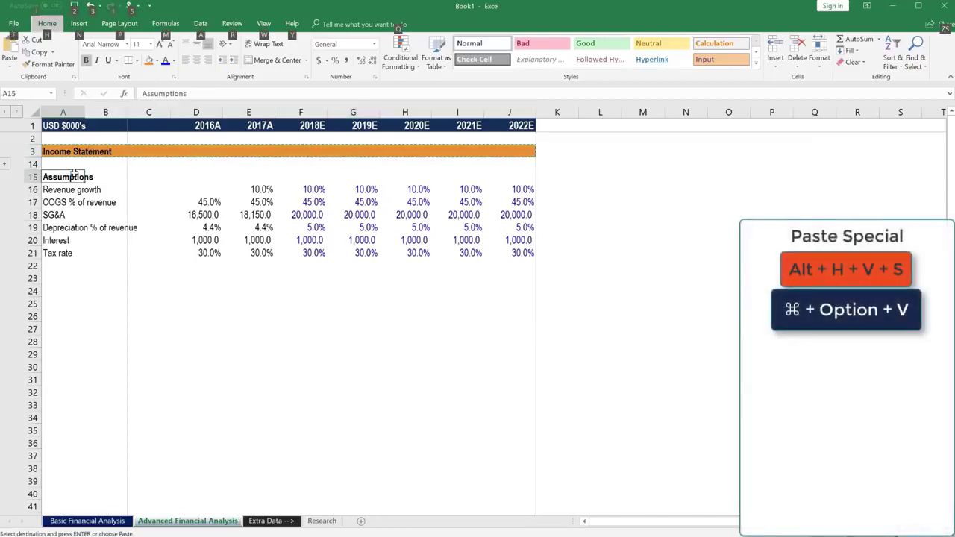
key("v")
key("s")
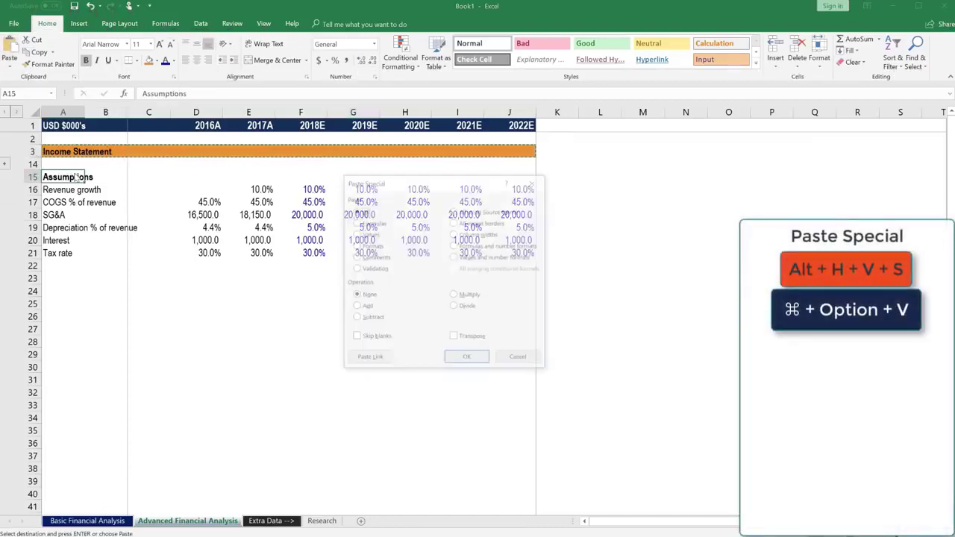
key("t")
key("Return")
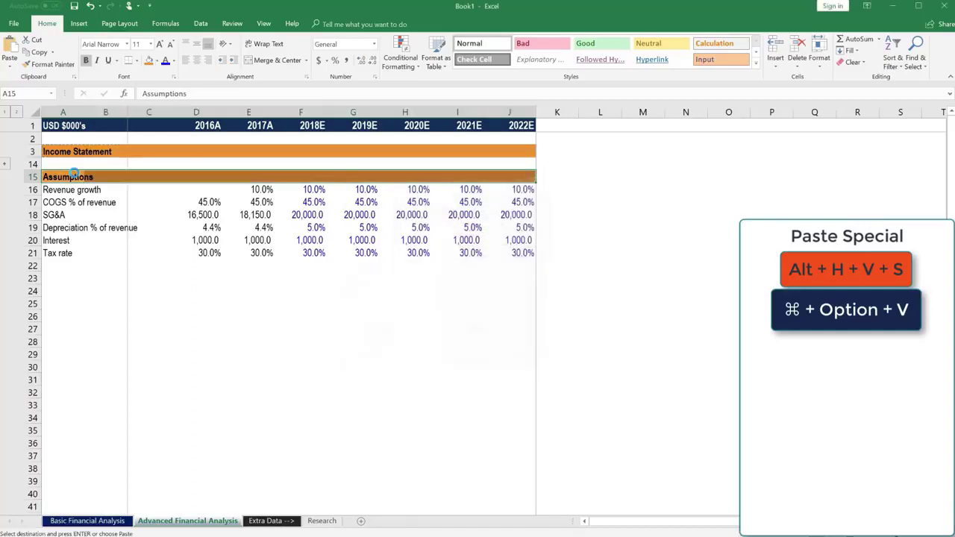
Step: Select entire rows 16–21 holding the assumption details
left_click_drag(71, 189, 82, 253)
key("shift+space")
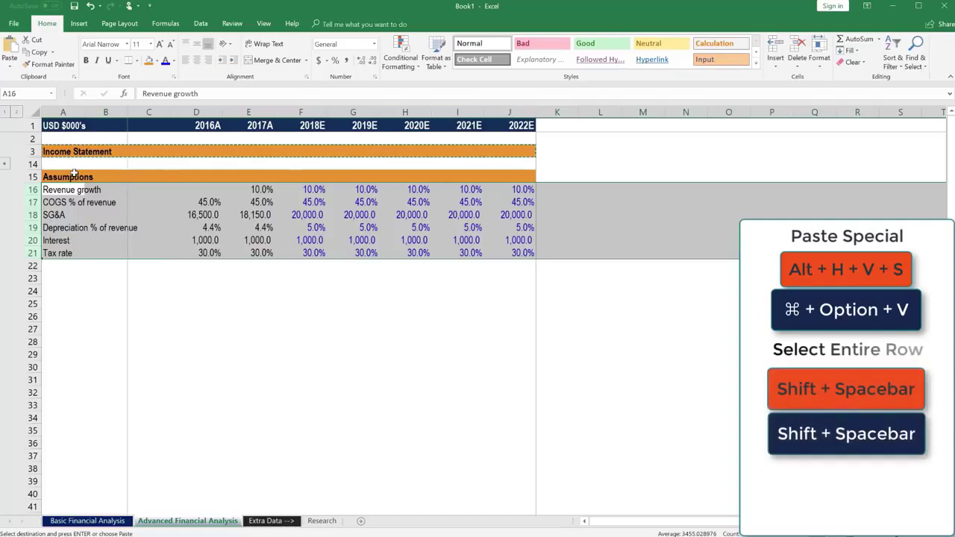
key("alt")
Step: Group assumption rows 16–21 into an outline
key("a")
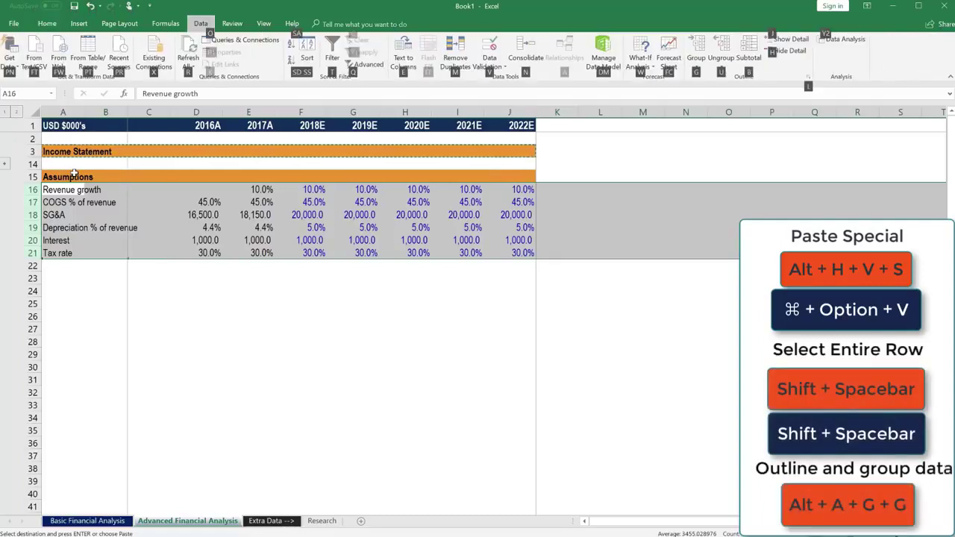
key("g")
key("g")
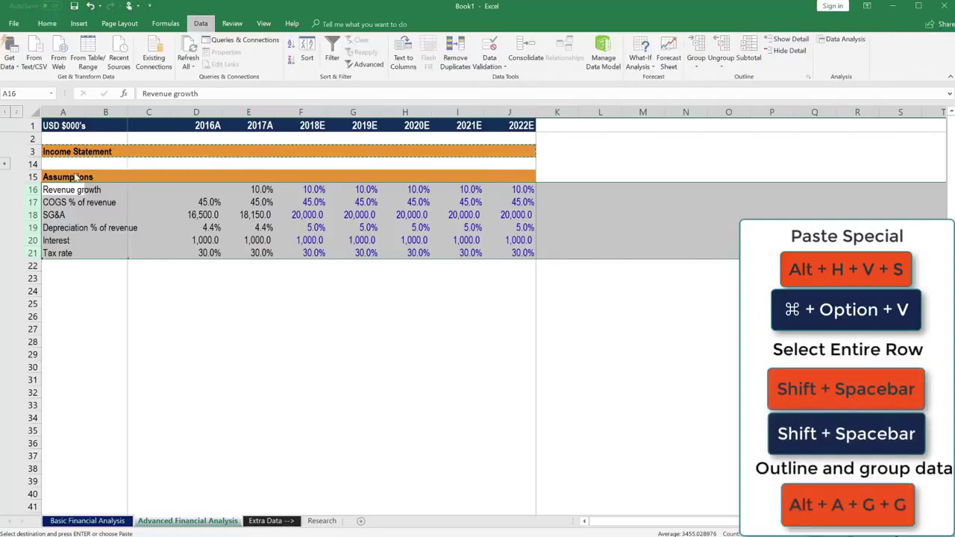
left_click(59, 266)
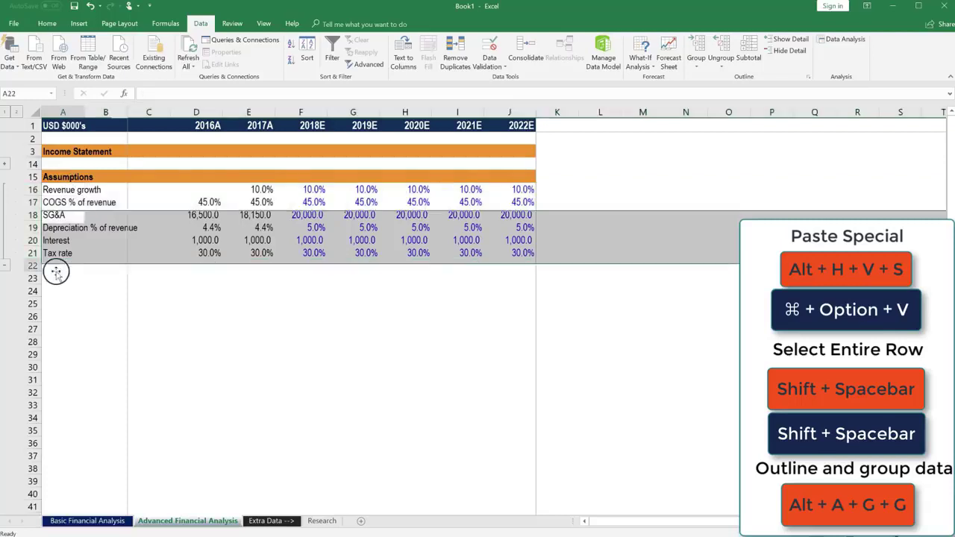
Step: Collapse and re-expand both outline groups, leaving them expanded
left_click(4, 266)
left_click(89, 203)
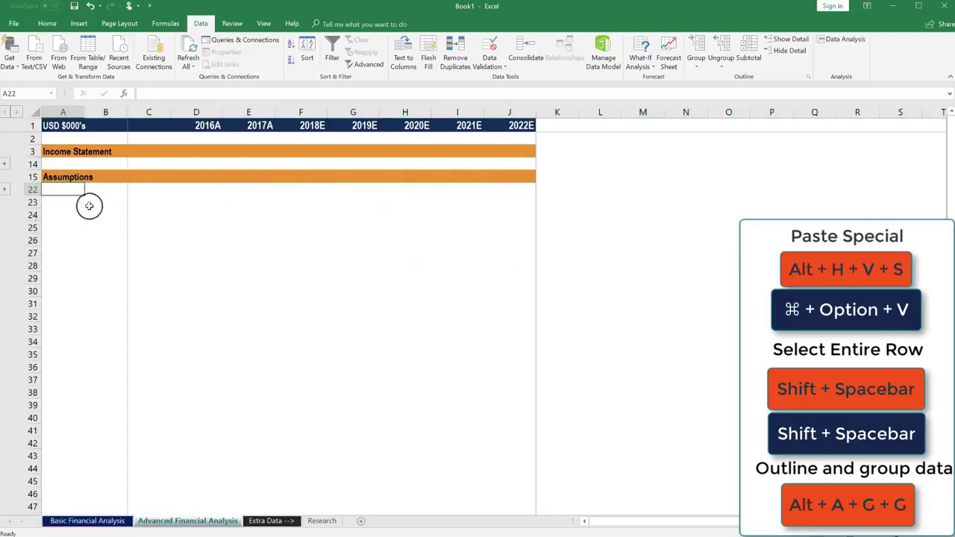
left_click(63, 138)
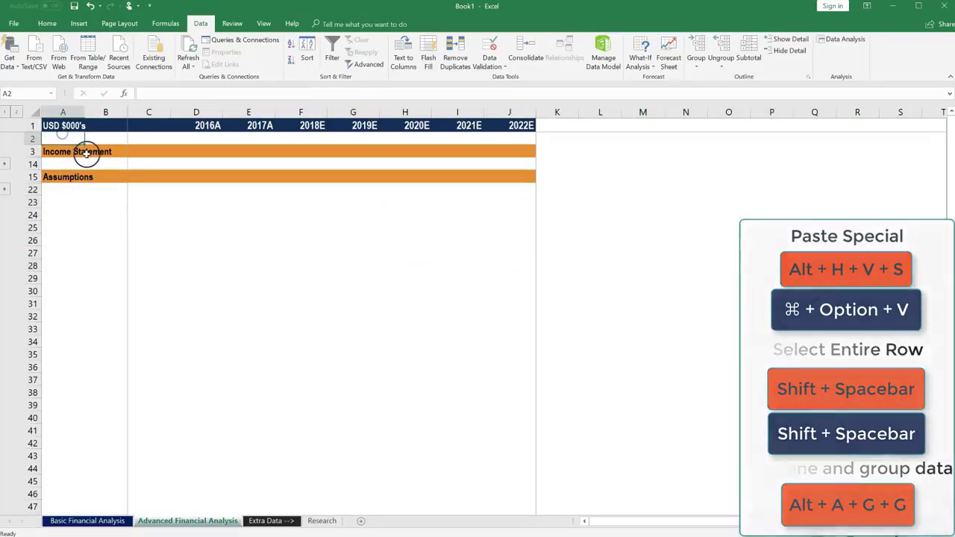
left_click(5, 163)
left_click(5, 317)
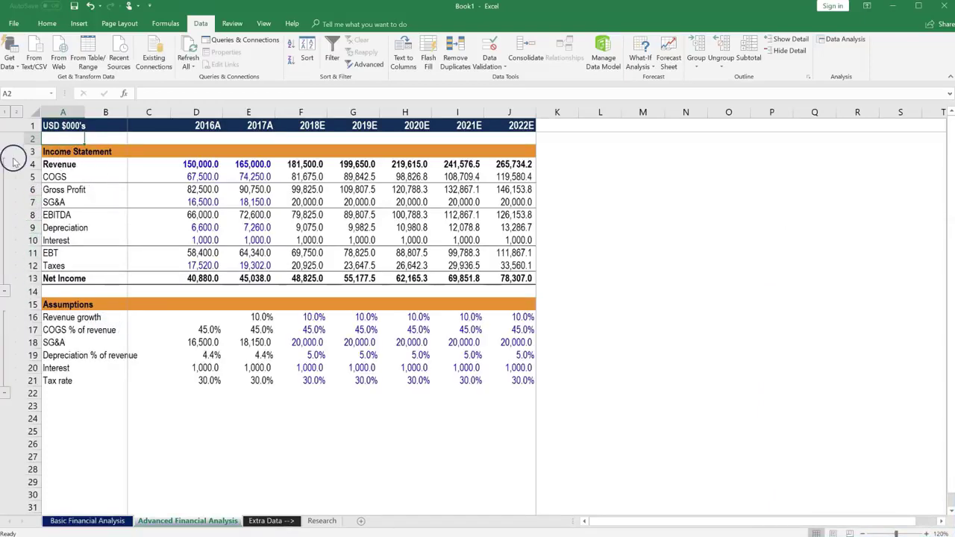
left_click(58, 404)
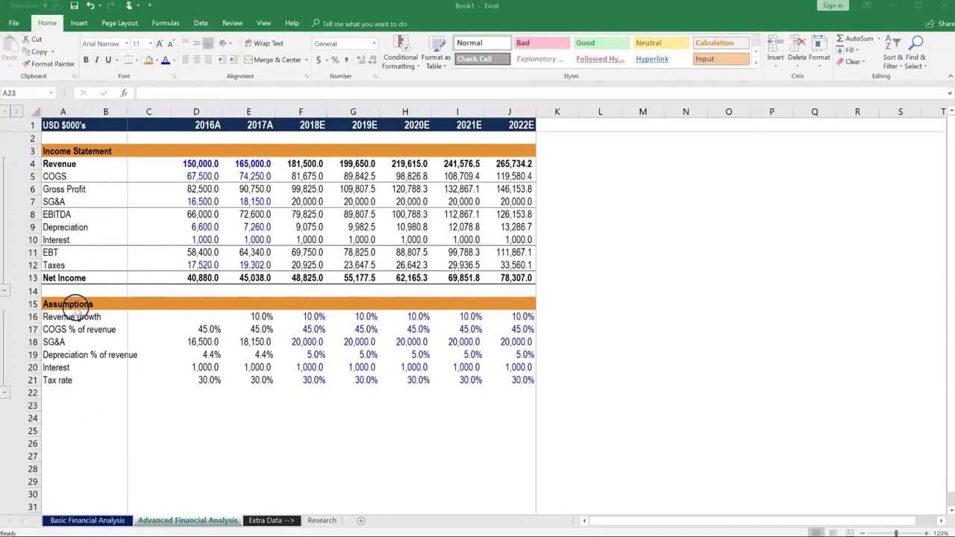
Step: Paste the orange Assumptions header into row 23 and retitle it 'Analysis'
left_click(71, 304)
key("Up")
key("Up")
key("Up")
key("Up")
key("Up")
key("Up")
key("Up")
key("Up")
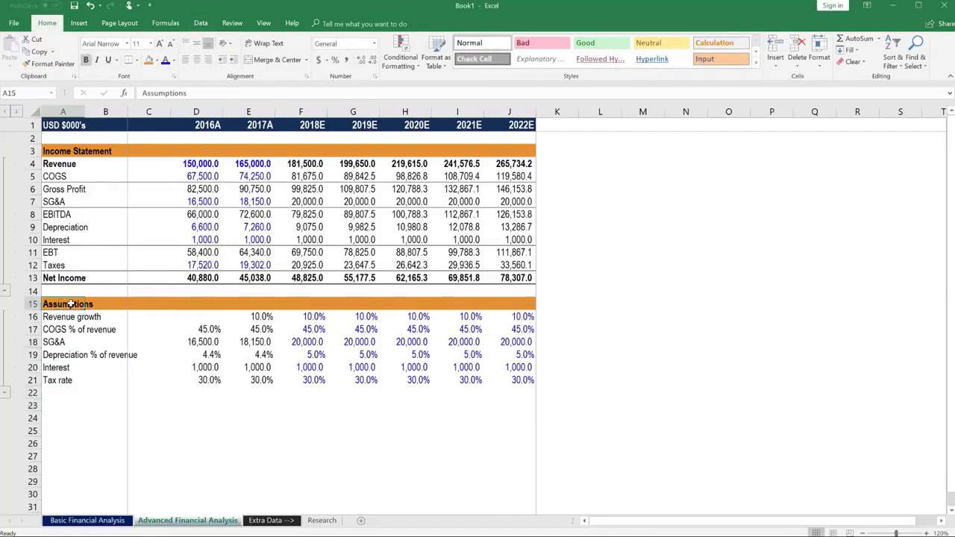
key("shift+Right")
key("shift+Right")
key("shift+Right")
key("shift+Right")
key("shift+Right")
key("shift+Right")
key("shift+Right")
key("shift+Right")
key("shift+Right")
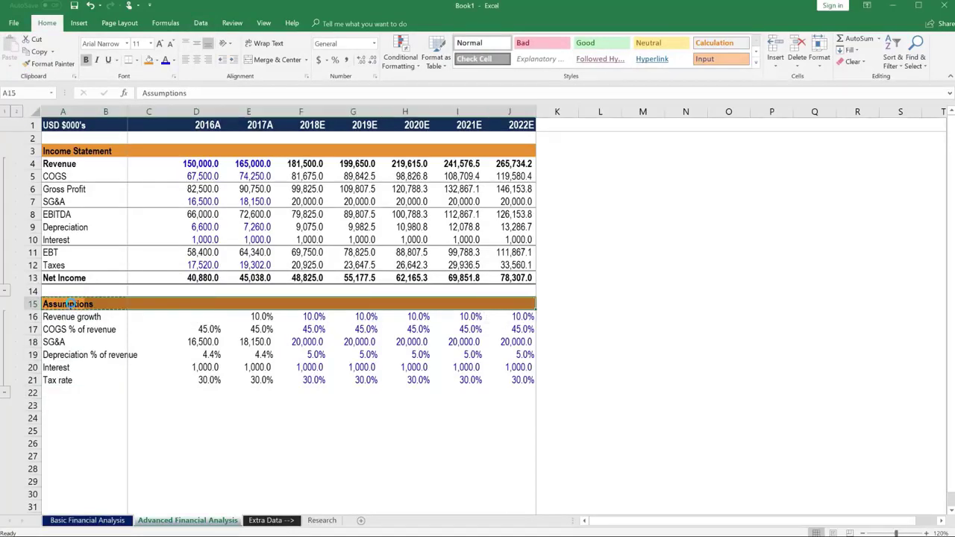
key("ctrl+c")
key("Down")
key("Down")
key("Down")
key("Down")
key("Down")
key("Down")
key("Down")
key("Down")
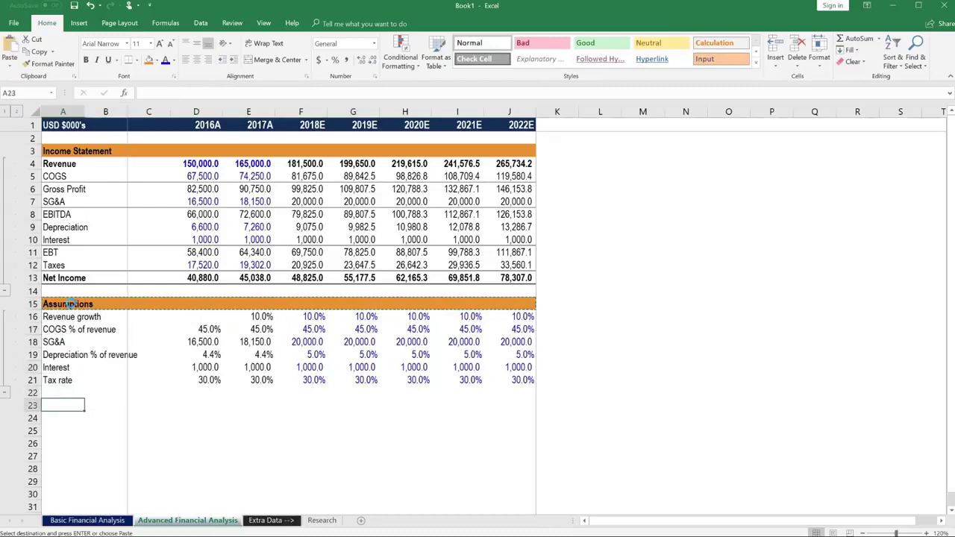
key("ctrl+v")
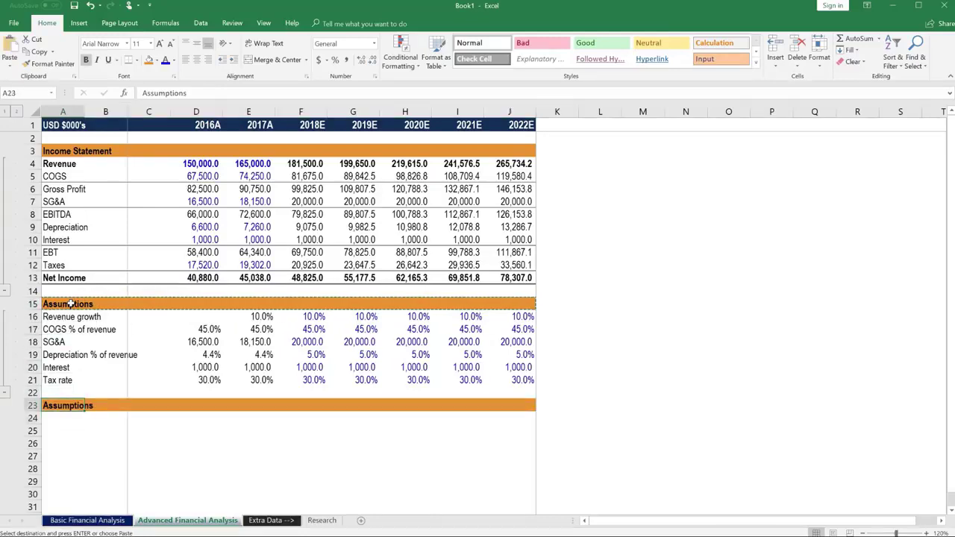
type("Analysi")
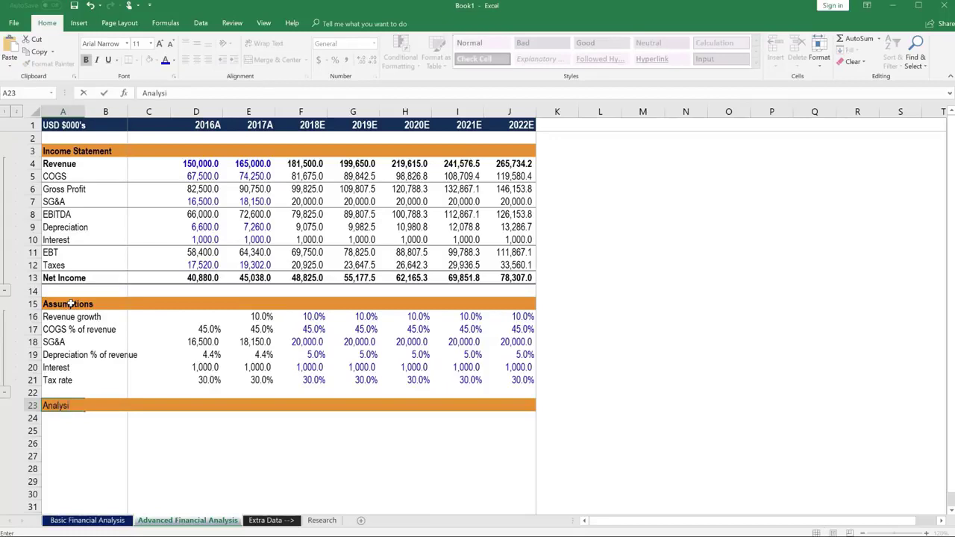
type("s")
key("Return")
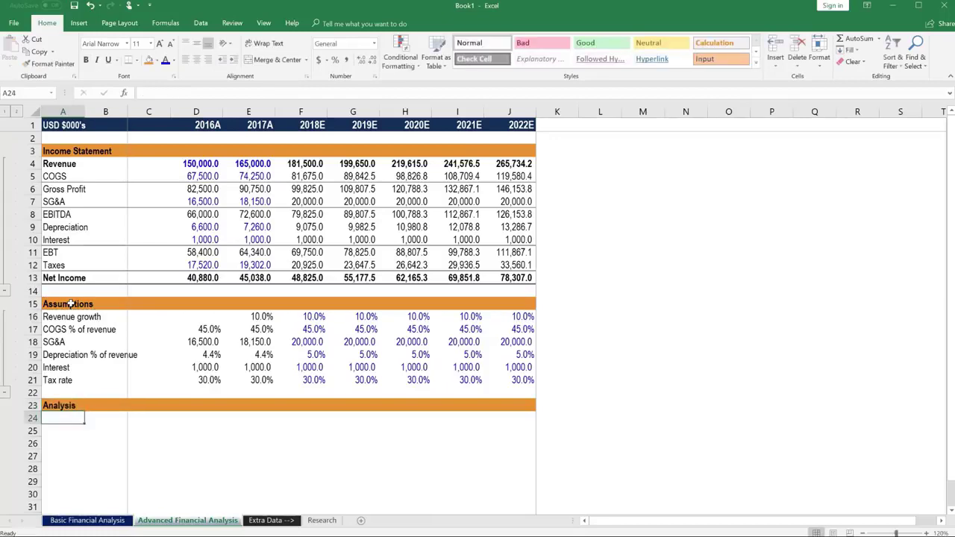
Step: Enter 'Common size income statement' in A24
type("Comm")
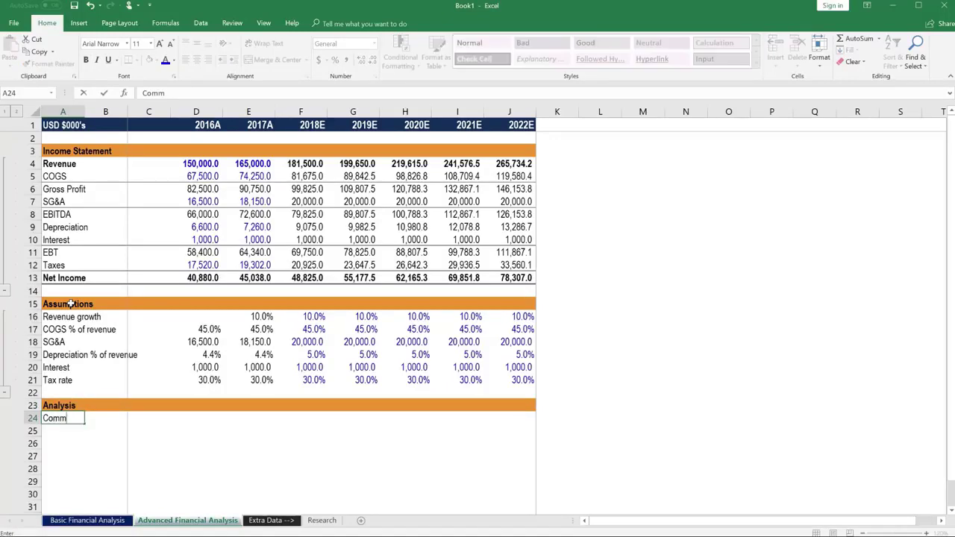
type("on size income s")
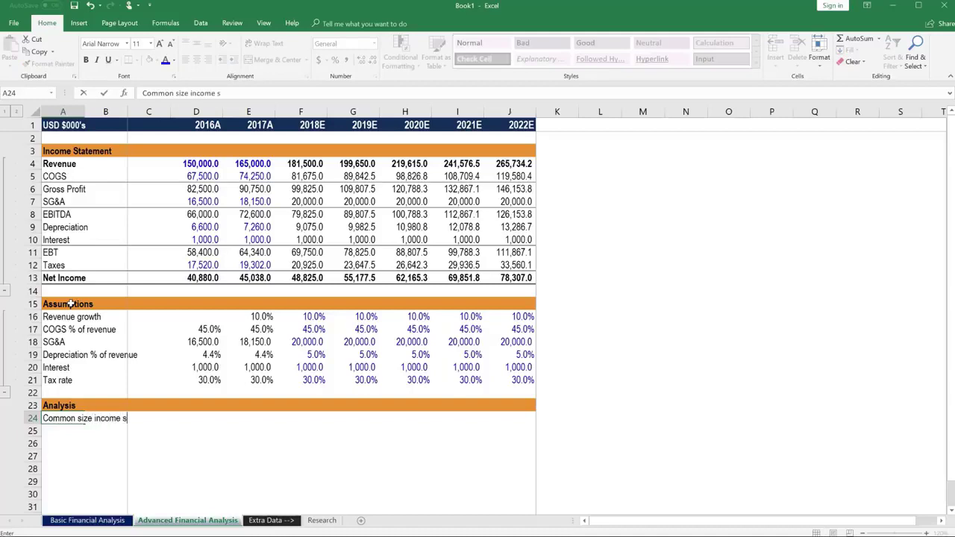
type("tatement")
key("Return")
key("Up")
key("Up")
key("Up")
key("Up")
key("Up")
key("Up")
key("Up")
key("Up")
key("Up")
key("Up")
key("Up")
key("Up")
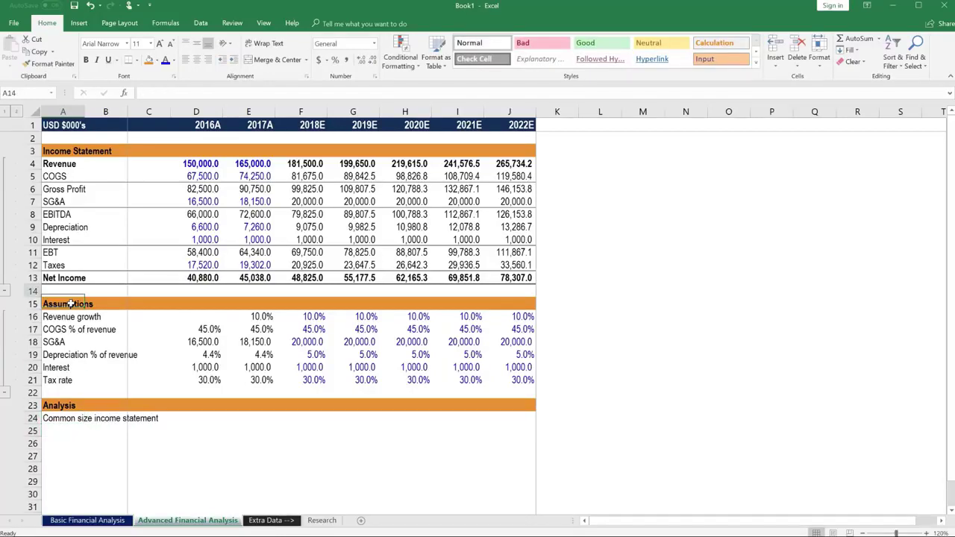
Step: Copy the income statement labels in A4:A13, Revenue through Net Income
key("ctrl+shift+Up")
key("shift+Down")
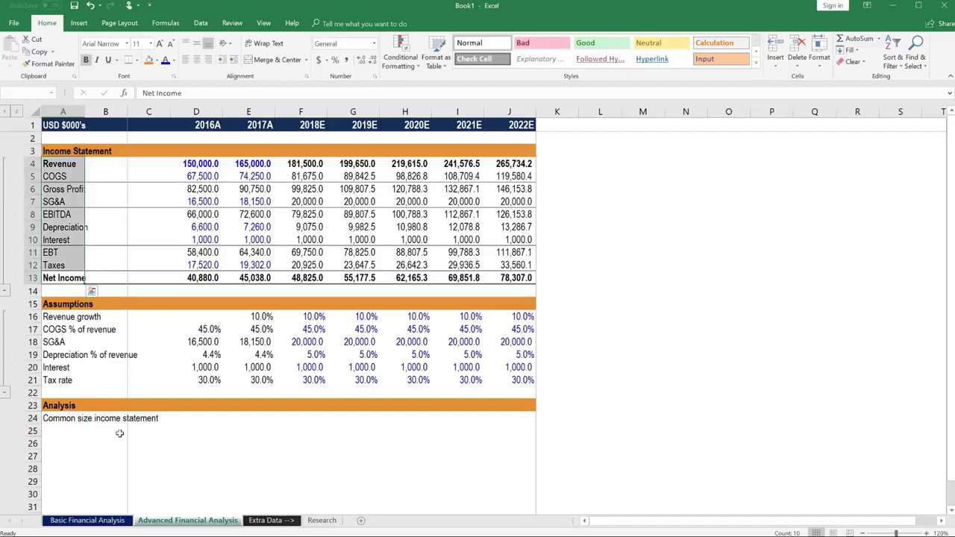
key("ctrl+c")
key("Down")
key("Down")
key("Down")
key("Down")
key("Down")
key("Down")
key("Down")
key("Down")
key("Down")
key("Down")
key("Down")
key("Down")
key("Down")
key("Down")
key("Down")
key("Down")
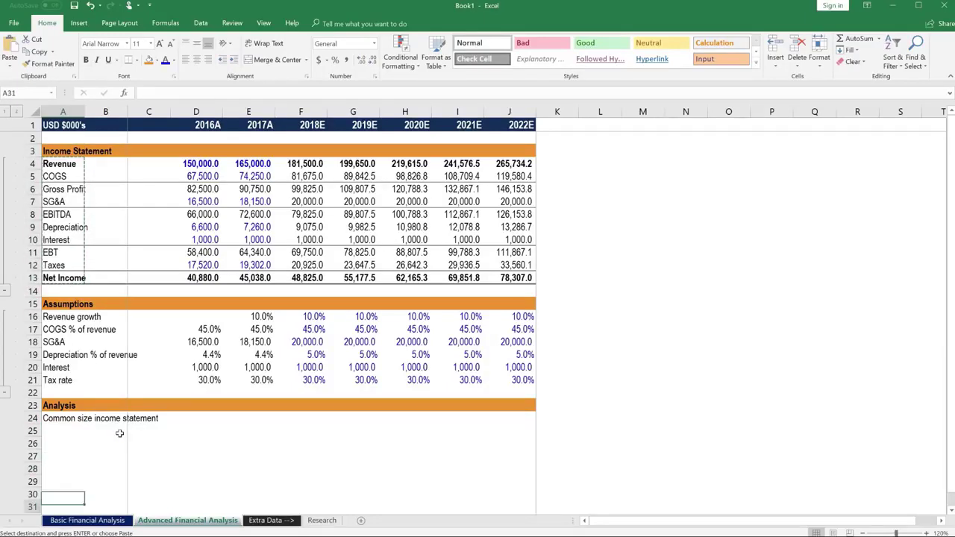
Step: Paste the labels into A25:A34 as values only, under the common-size heading
key("Up")
key("Up")
key("Up")
key("Up")
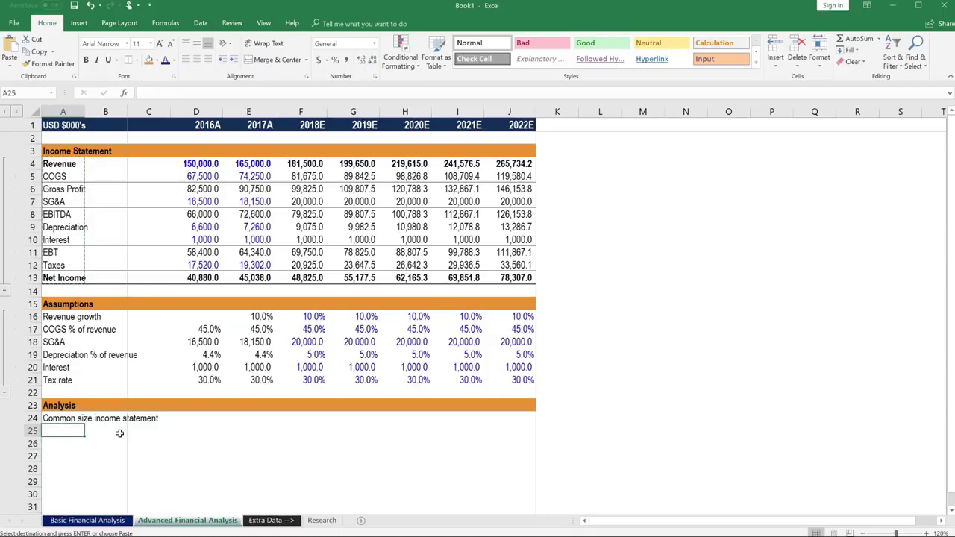
key("alt")
key("h")
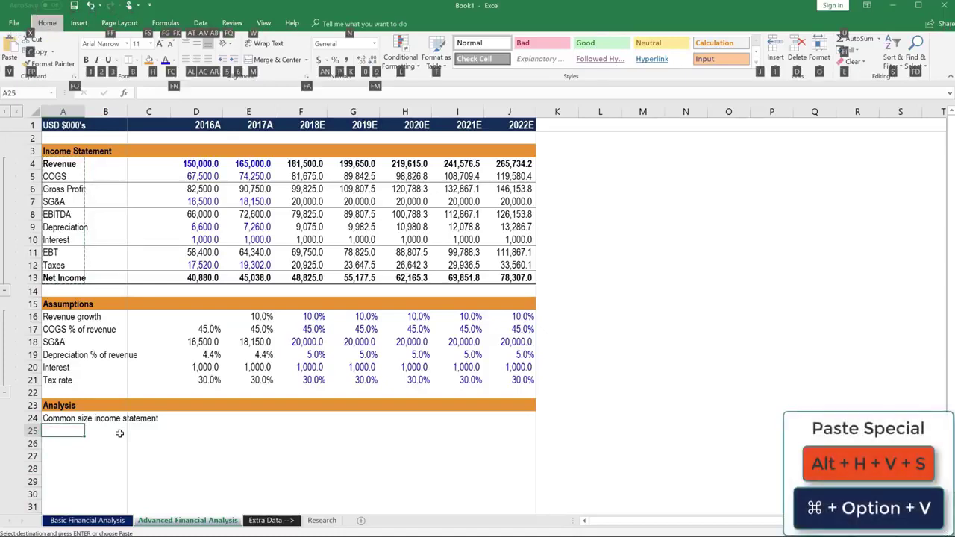
key("v")
key("s")
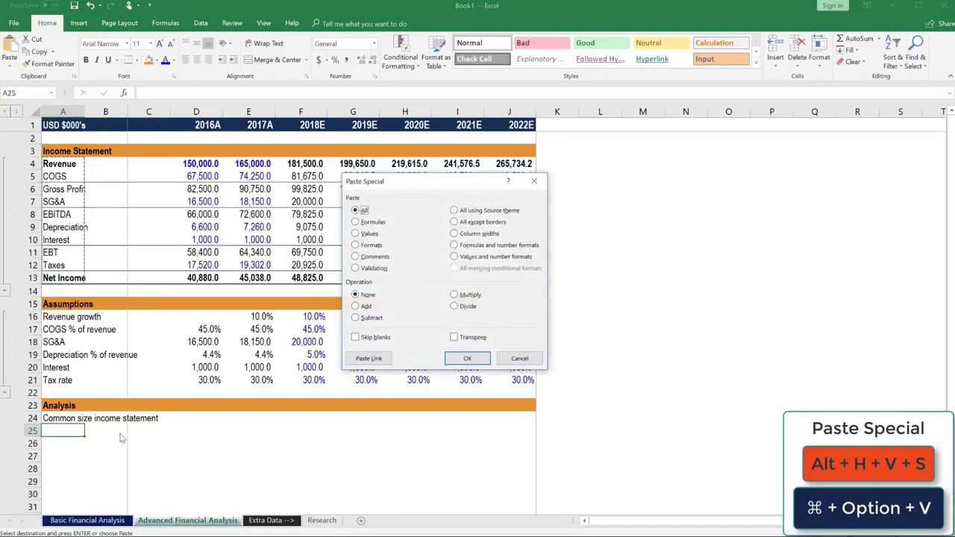
key("v")
key("Return")
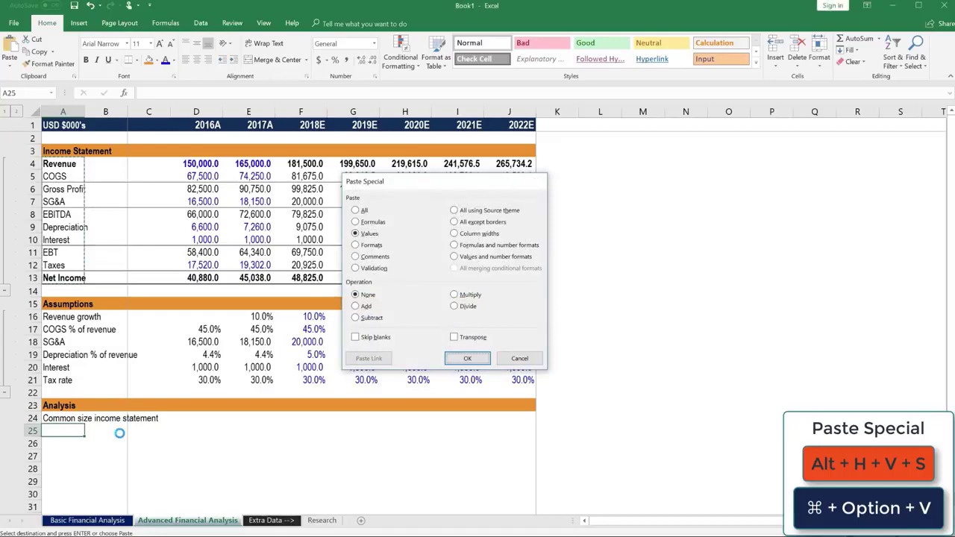
key("Down")
key("Down")
key("Down")
key("Down")
key("Down")
key("Down")
key("Down")
key("Down")
key("Down")
key("Down")
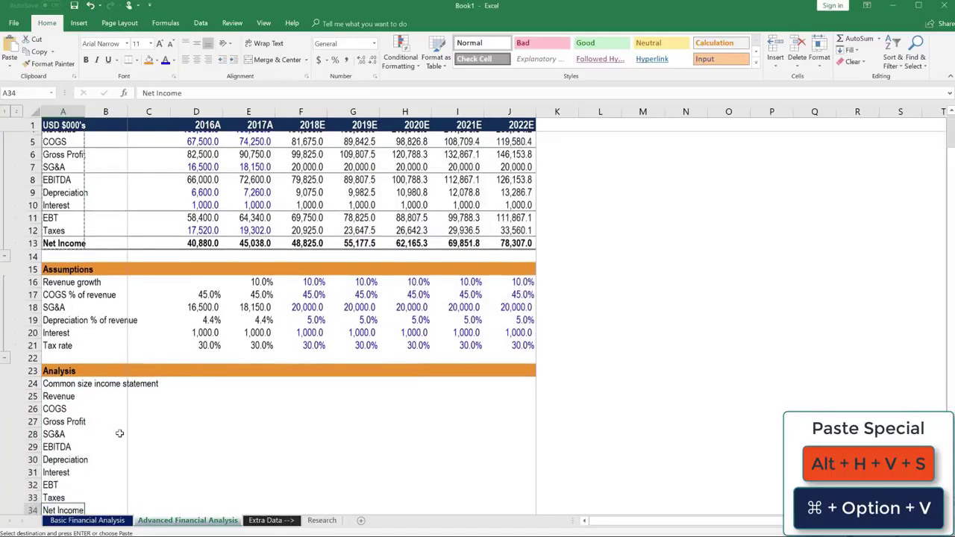
key("Up")
key("Up")
key("Escape")
key("Up")
key("Up")
key("Up")
key("Up")
key("Up")
key("Up")
key("Up")
key("Up")
key("Up")
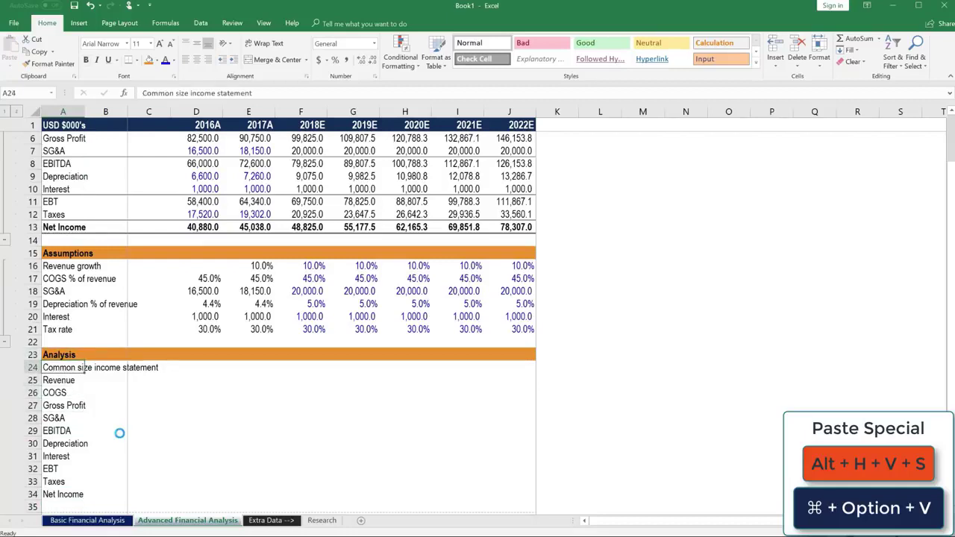
Step: Make the common-size label in A24 bold
key("ctrl+b")
key("Down")
key("Right")
key("Right")
key("Right")
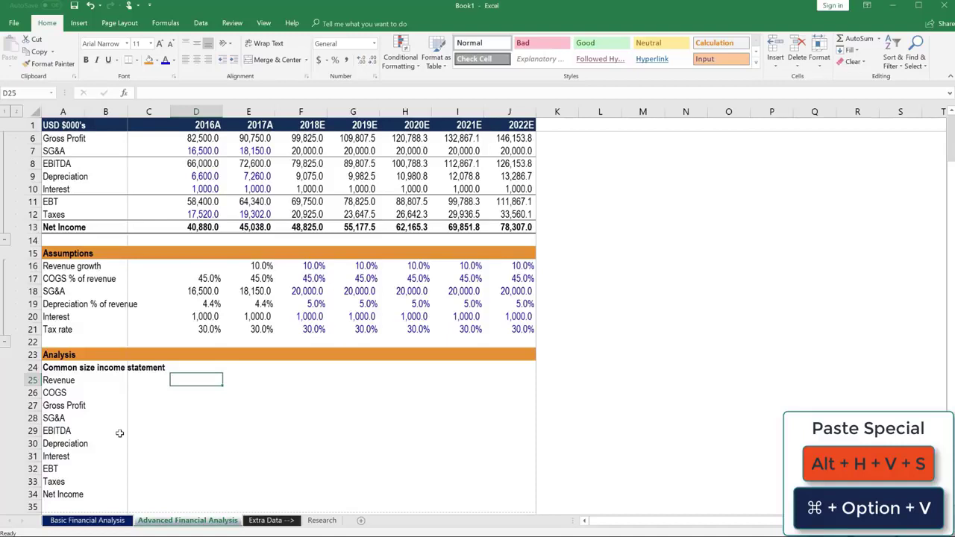
Step: Start a Revenue ratio formula =D4/$D$4 in D25, with the divisor locked absolute
type("=")
key("Up")
key("Up")
key("Up")
key("Up")
key("Up")
key("Up")
key("Up")
key("Up")
key("Up")
key("Up")
key("Up")
key("Up")
key("Up")
key("Up")
key("Up")
key("Up")
key("Up")
key("Up")
key("Up")
key("Up")
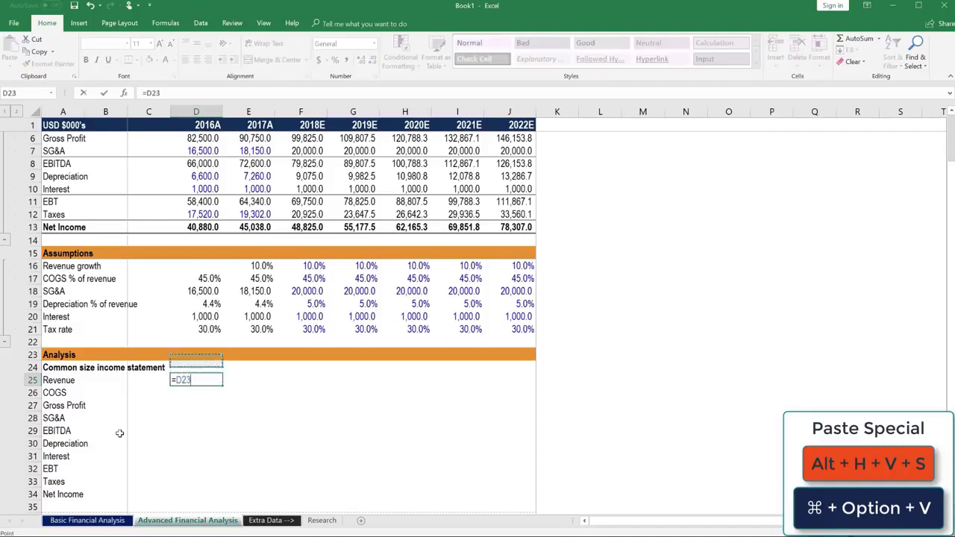
key("Down")
key("Down")
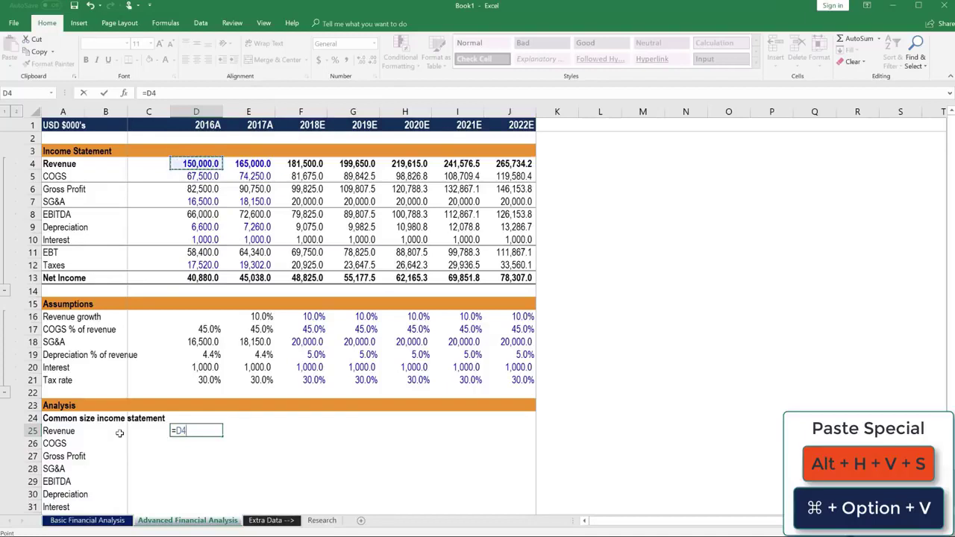
type("/")
key("Up")
key("Up")
key("Up")
key("Up")
key("Up")
key("Up")
key("Up")
key("Up")
key("Up")
key("Up")
key("Up")
key("Up")
key("Up")
key("Up")
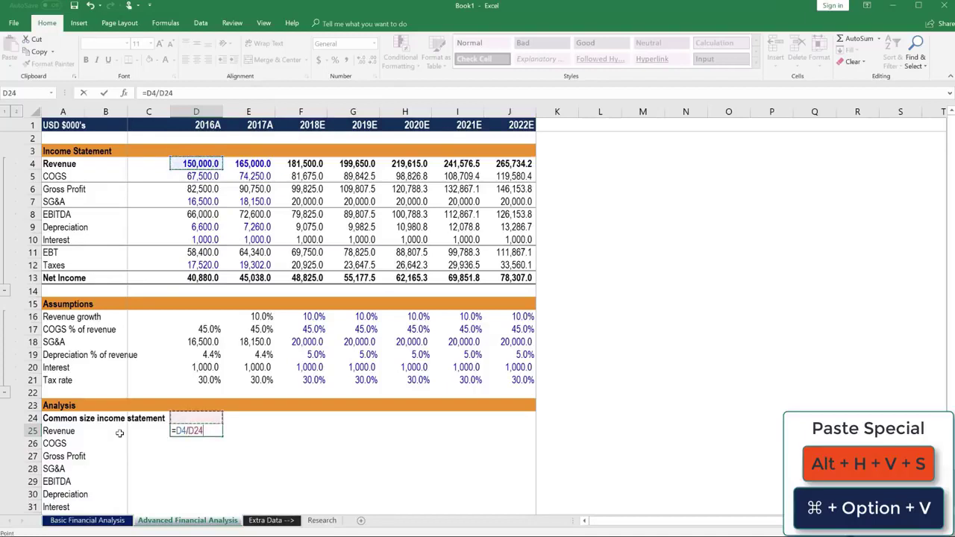
key("Up")
key("Up")
key("Up")
key("Up")
key("Up")
key("Up")
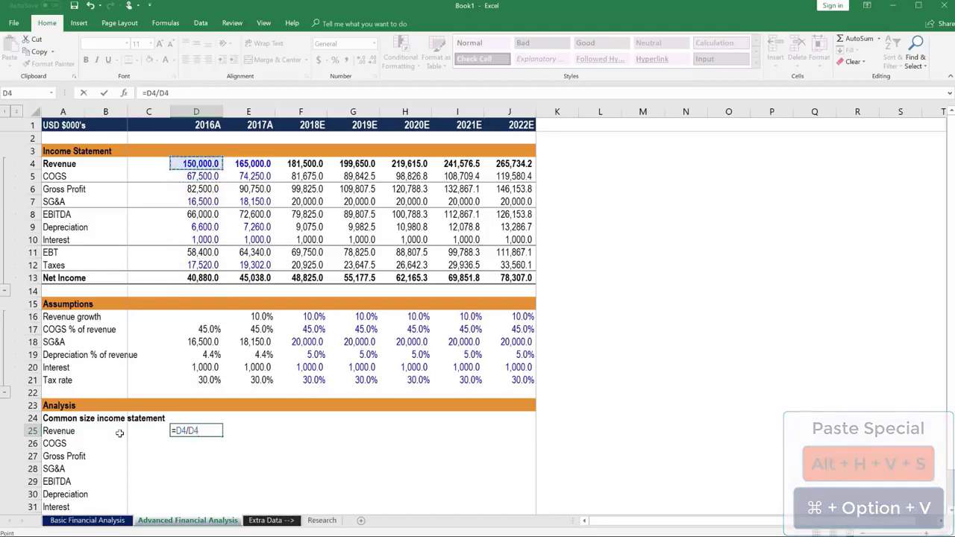
key("F4")
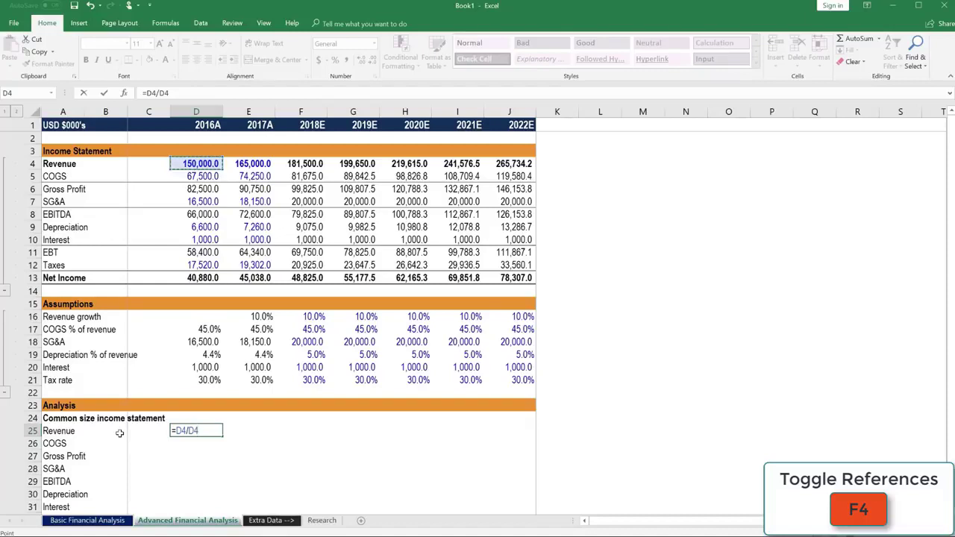
Step: Commit =D4/D$4 in D25 and format it as a one-decimal percentage
key("F4")
key("F4")
key("ctrl+Return")
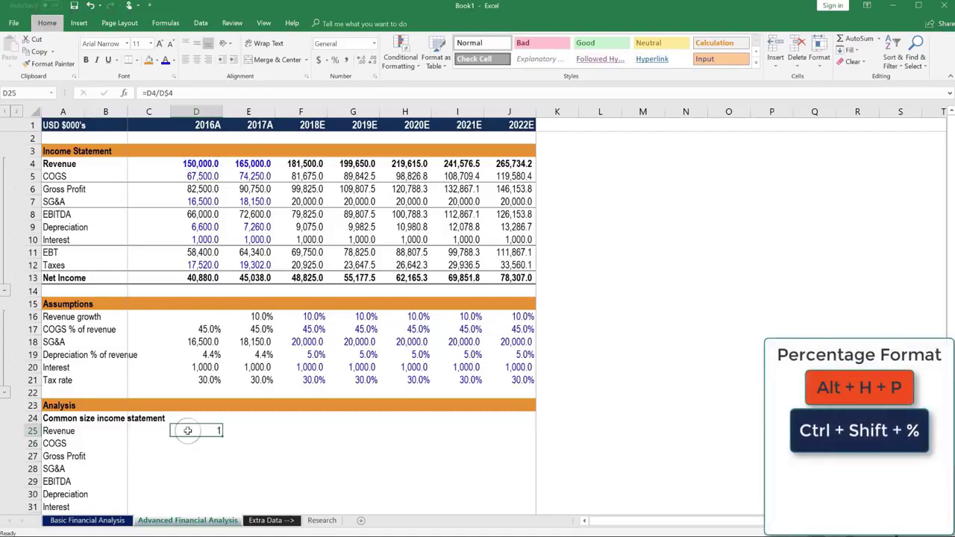
key("alt+h")
key("p")
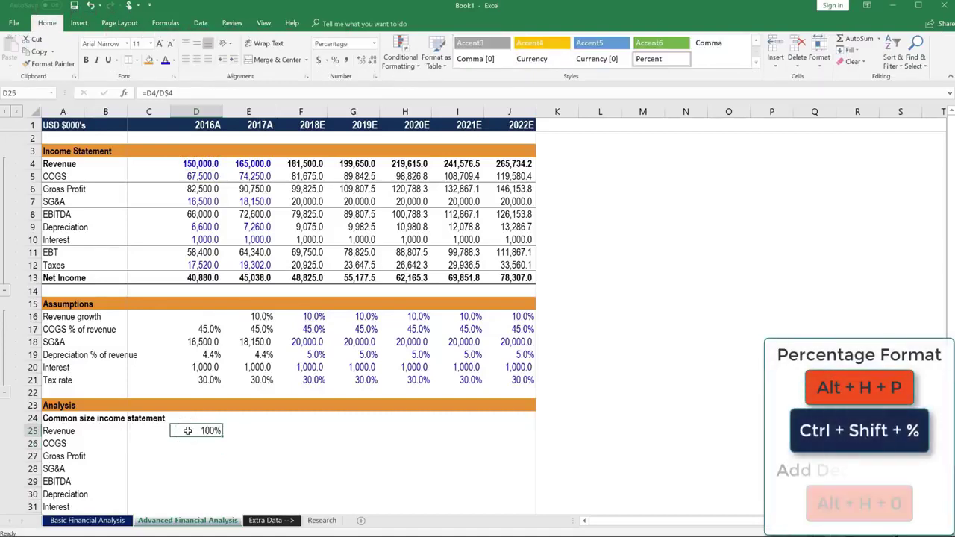
key("alt+h")
key("0")
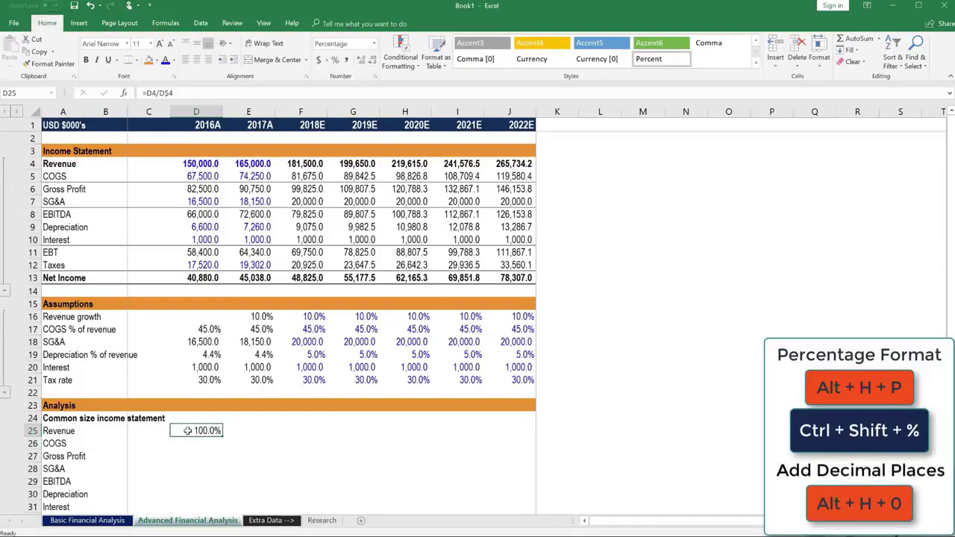
Step: Fill the ratio formula down D25:D34, then check the COGS result of 45.0%
key("shift+Down")
key("shift+Down")
key("shift+Down")
key("shift+Down")
key("shift+Down")
key("shift+Down")
key("shift+Down")
key("shift+Down")
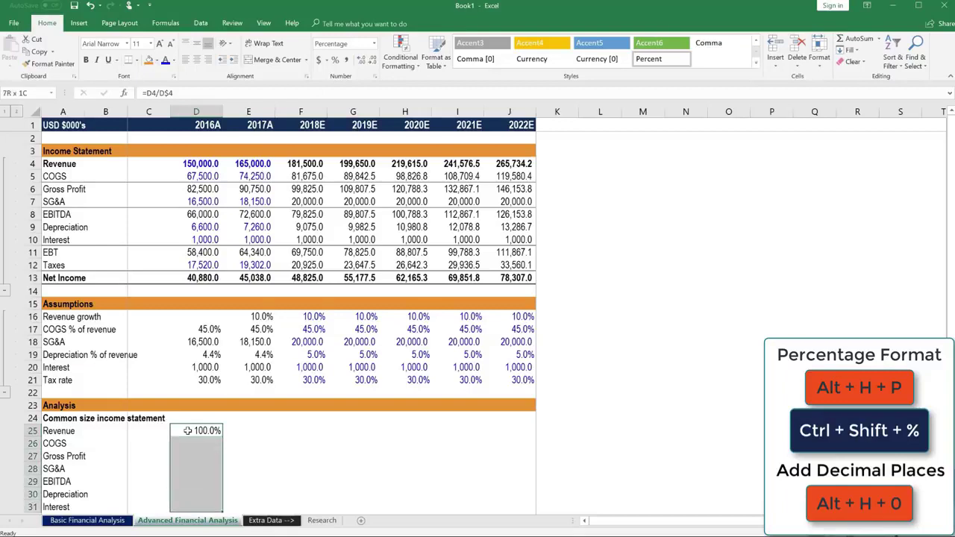
key("shift+Down")
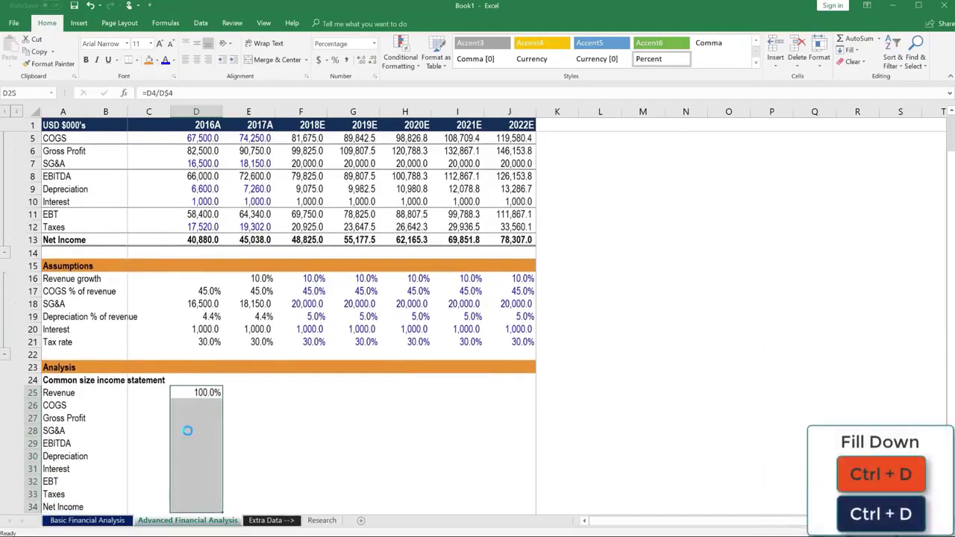
key("ctrl+d")
key("Down")
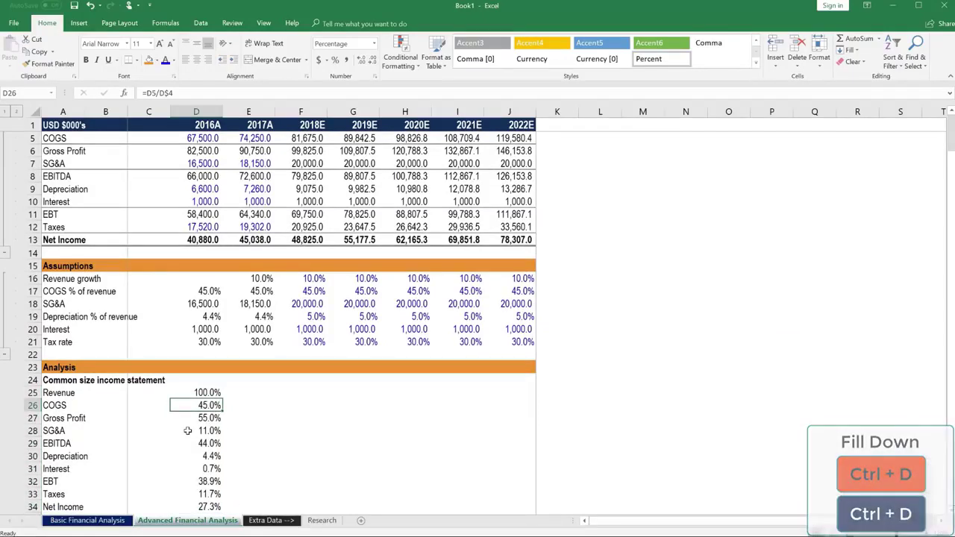
key("F2")
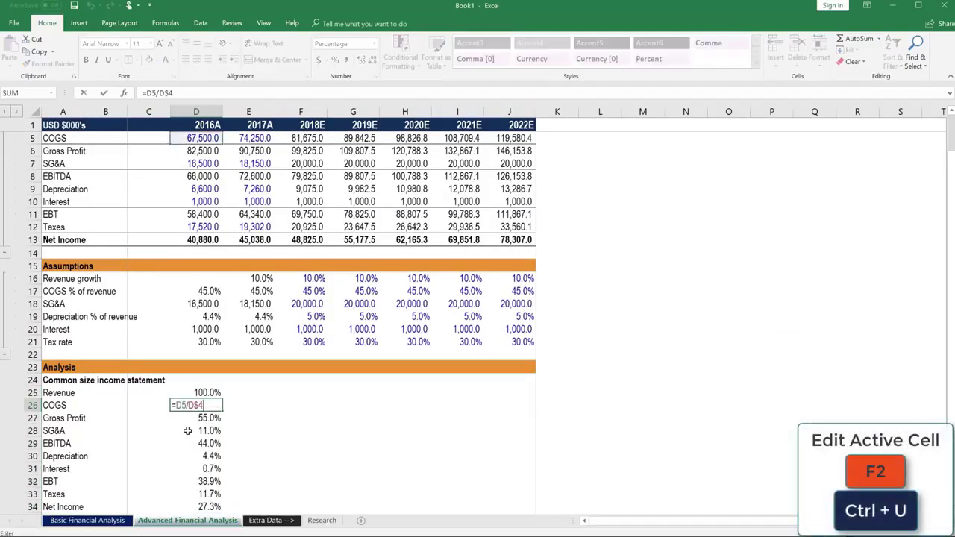
scroll(188, 430, "up", 1)
key("Escape")
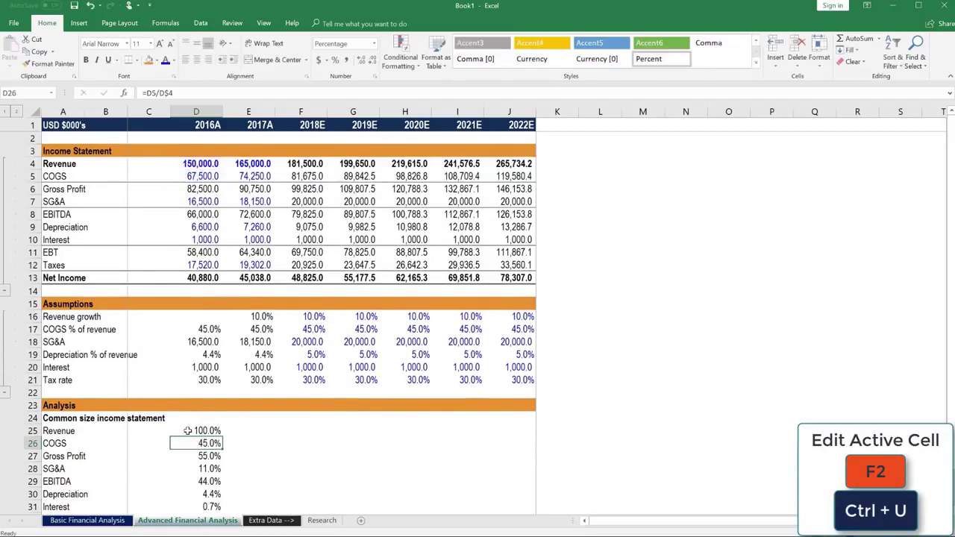
key("Down")
key("F2")
key("Escape")
key("Down")
key("F2")
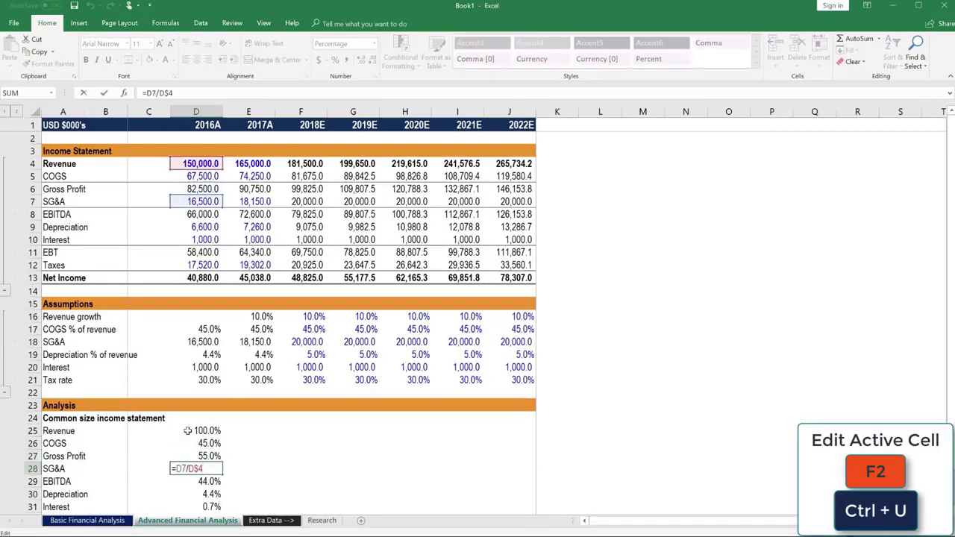
key("Escape")
key("Down")
key("F2")
key("Escape")
key("Down")
key("F2")
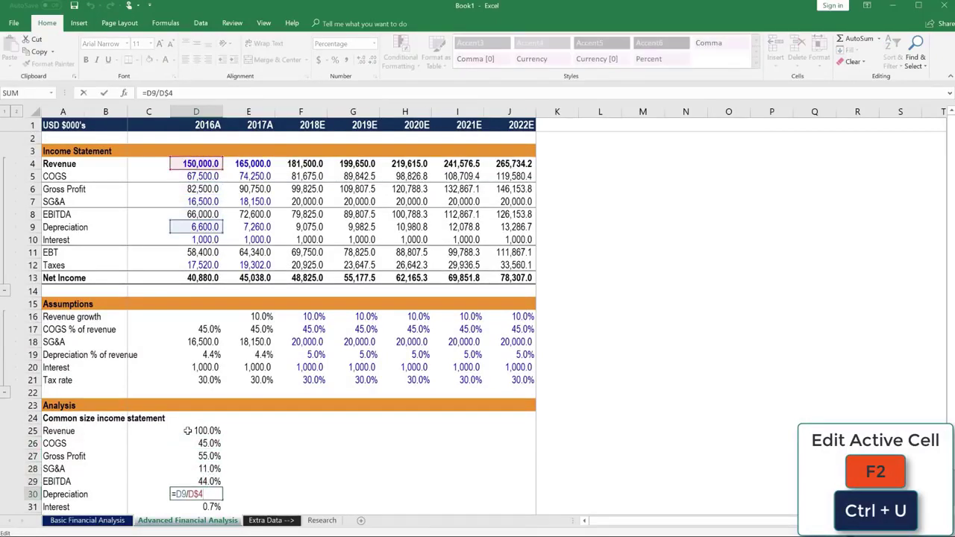
key("Escape")
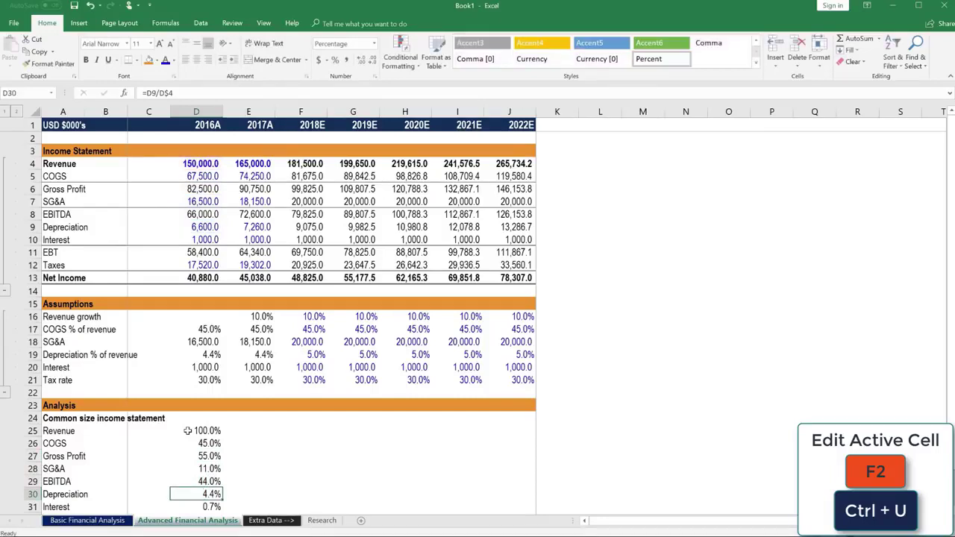
left_click(188, 431)
key("ctrl+shift+Down")
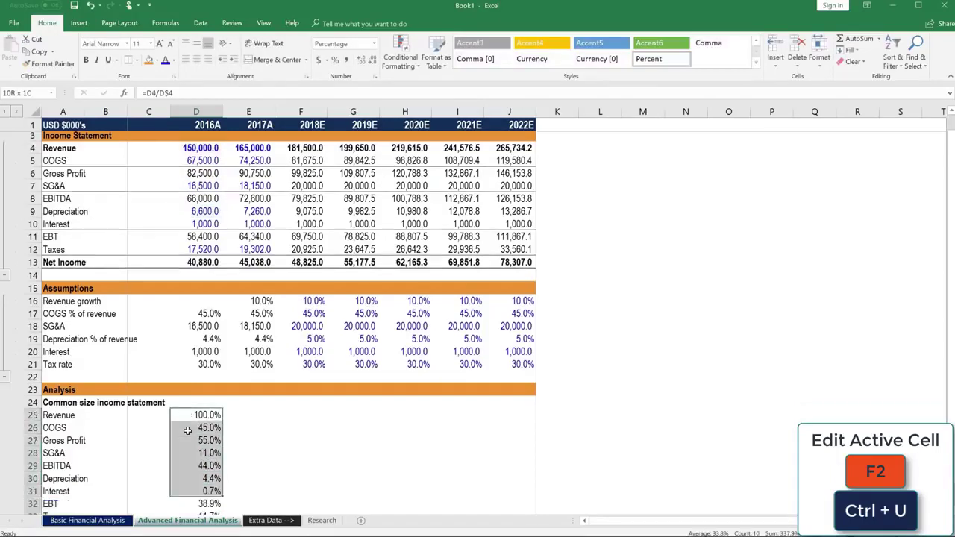
key("shift+Right")
key("shift+Right")
key("shift+Right")
key("shift+Right")
key("shift+Right")
key("shift+Right")
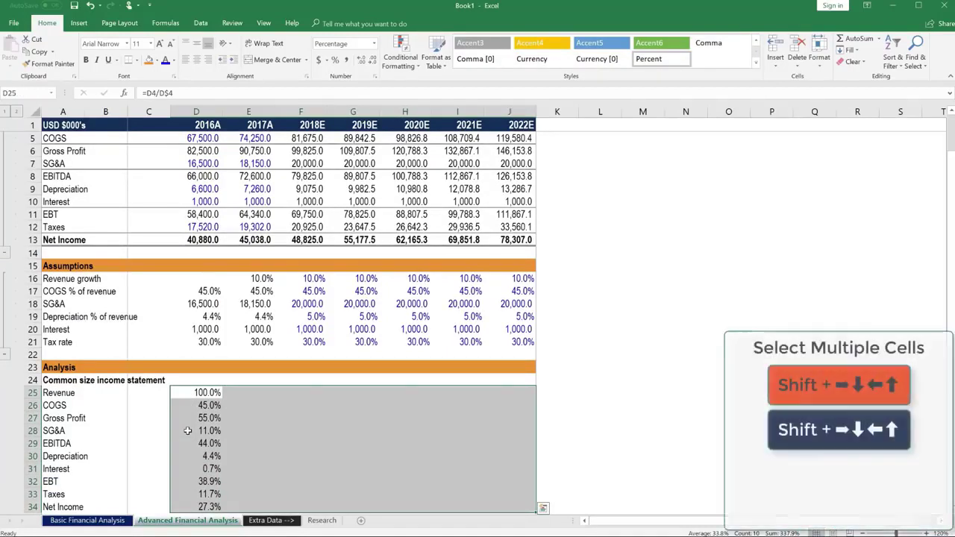
Step: Fill the common-size formulas right across D25:J34 through 2022E
key("ctrl+r")
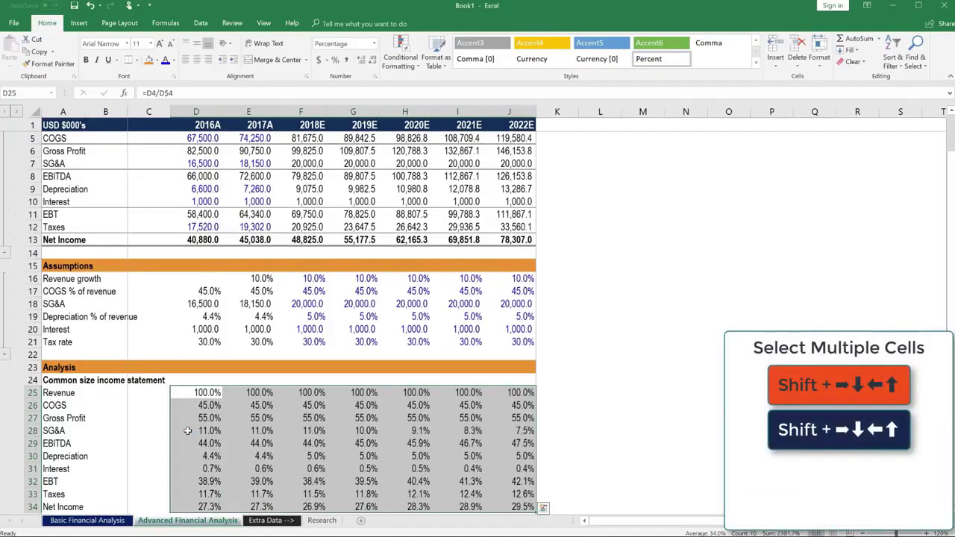
key("Right")
key("Right")
key("F2")
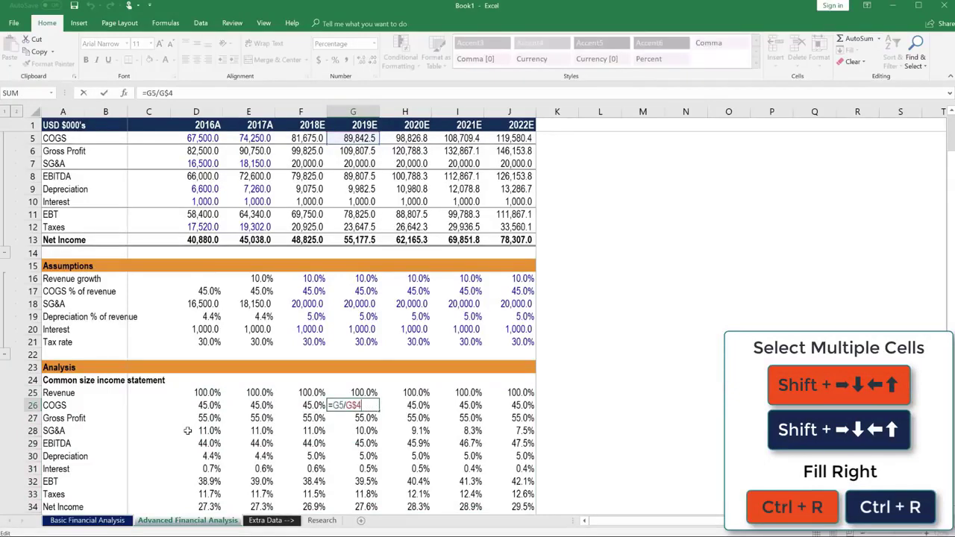
key("Escape")
Step: Check the 2019E and 2020E SG&A ratios, e.g. =H7/H$4 giving 9.1%
key("Down")
key("Down")
key("F2")
key("Escape")
key("Right")
key("F2")
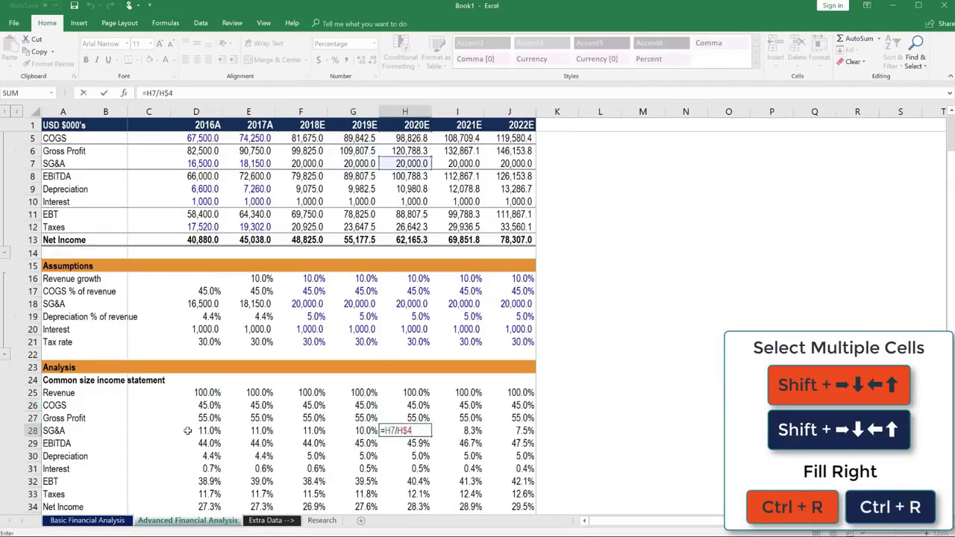
scroll(209, 406, "up", 1)
key("Escape")
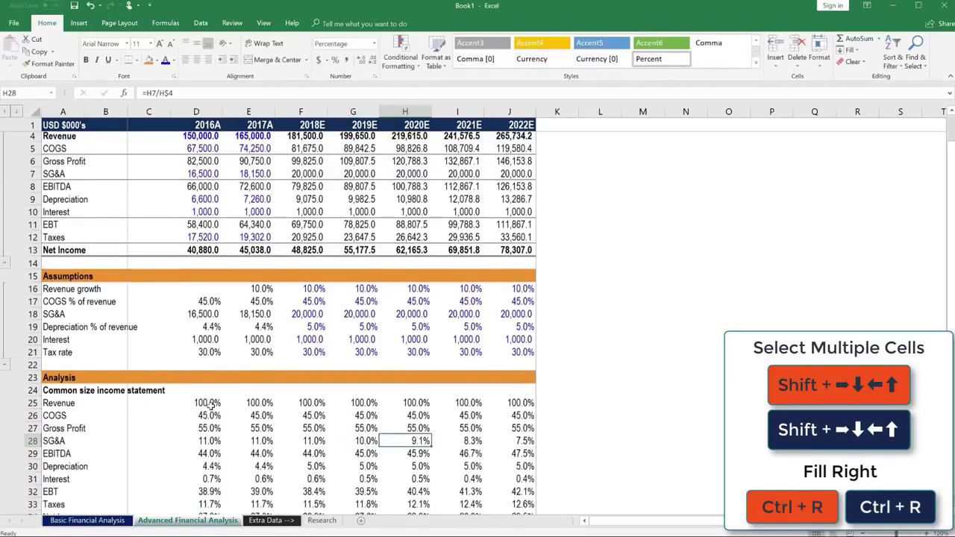
scroll(210, 395, "down", 2)
left_click(207, 355)
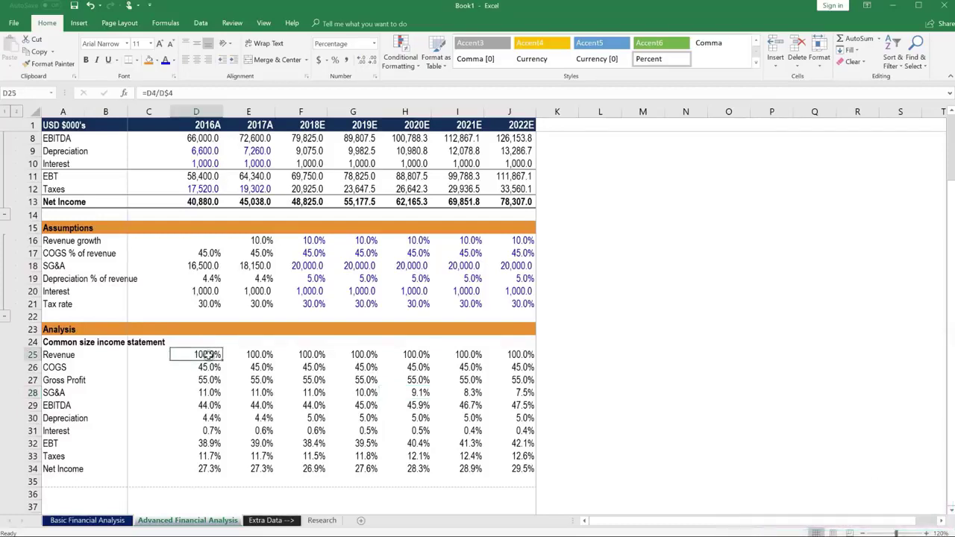
key("ctrl+shift+Down")
key("ctrl+shift+Right")
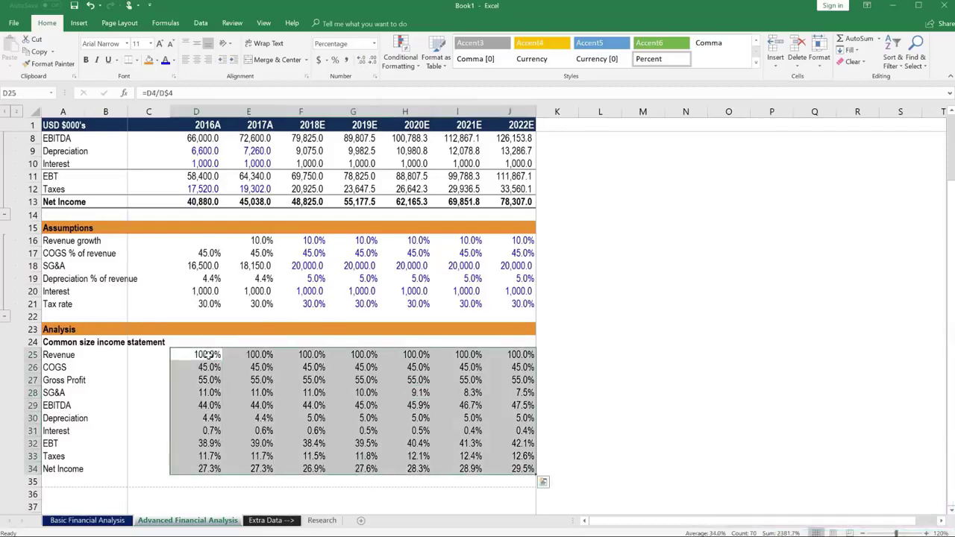
key("Right")
key("ctrl+Up")
key("Right")
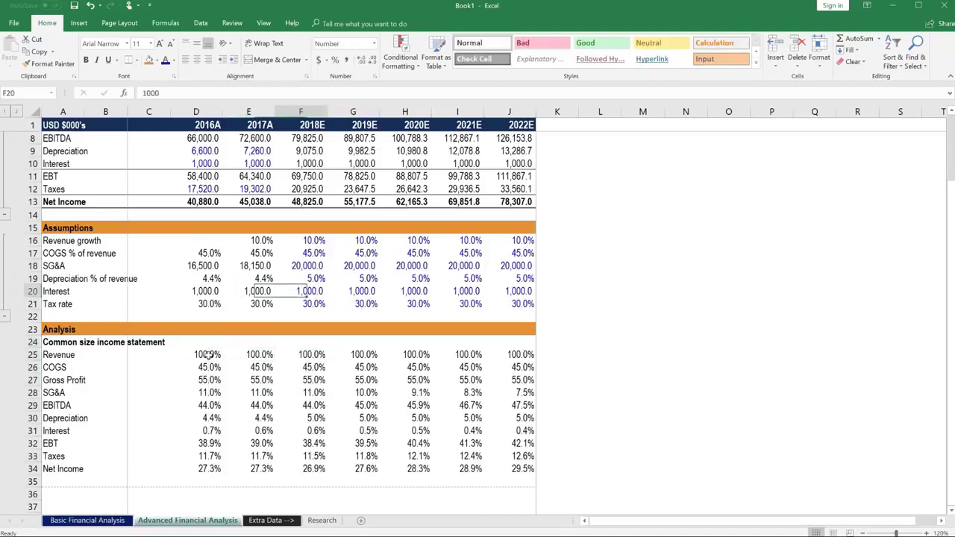
key("Up")
key("Up")
key("Right")
key("Up")
key("Up")
key("Up")
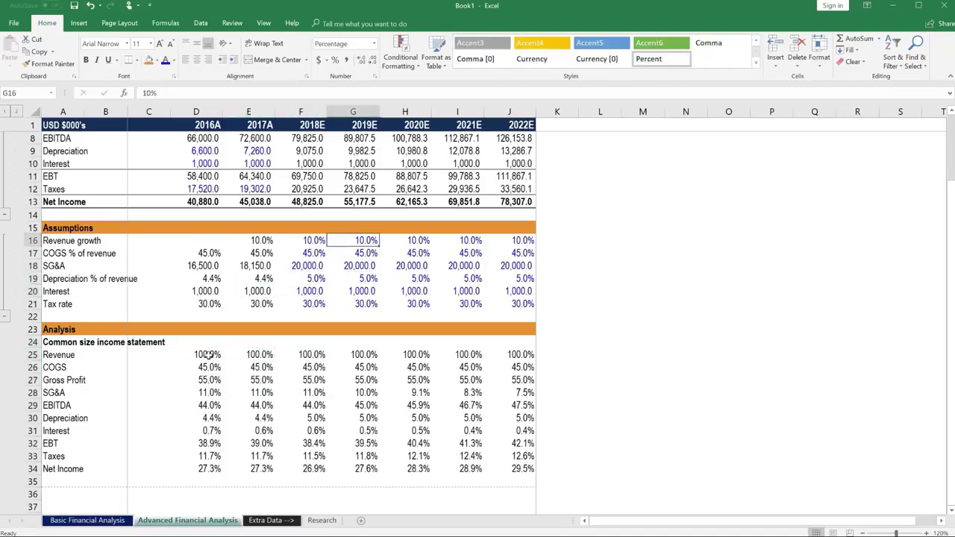
type("20")
key("Return")
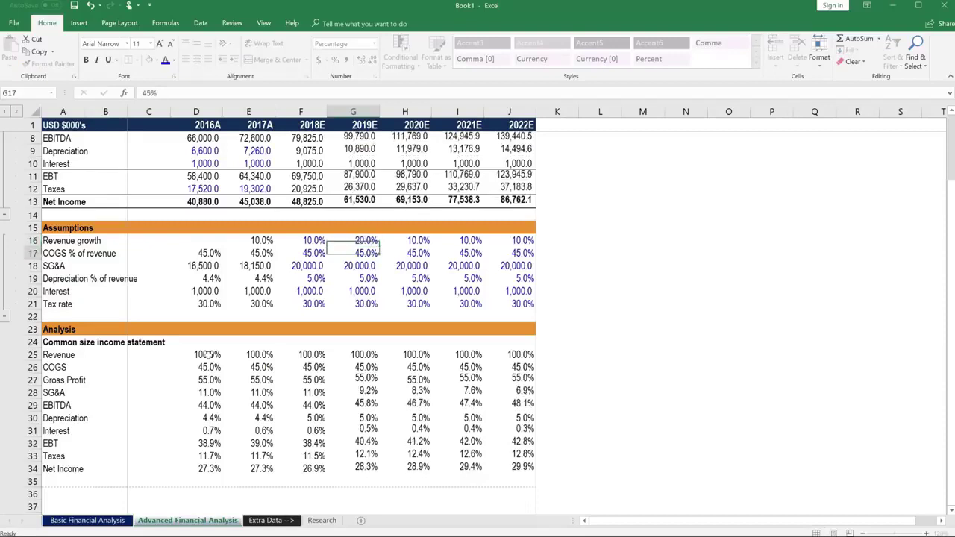
key("Down")
key("Down")
key("Down")
key("Down")
key("Down")
key("Down")
key("Down")
key("Down")
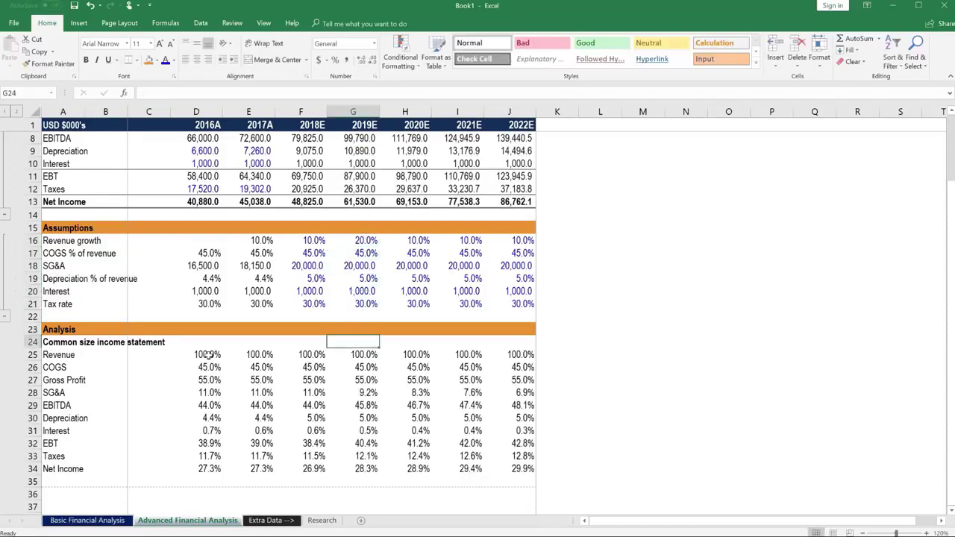
key("Up")
key("Up")
key("Up")
key("Up")
key("Up")
key("Up")
key("Up")
key("Up")
key("Up")
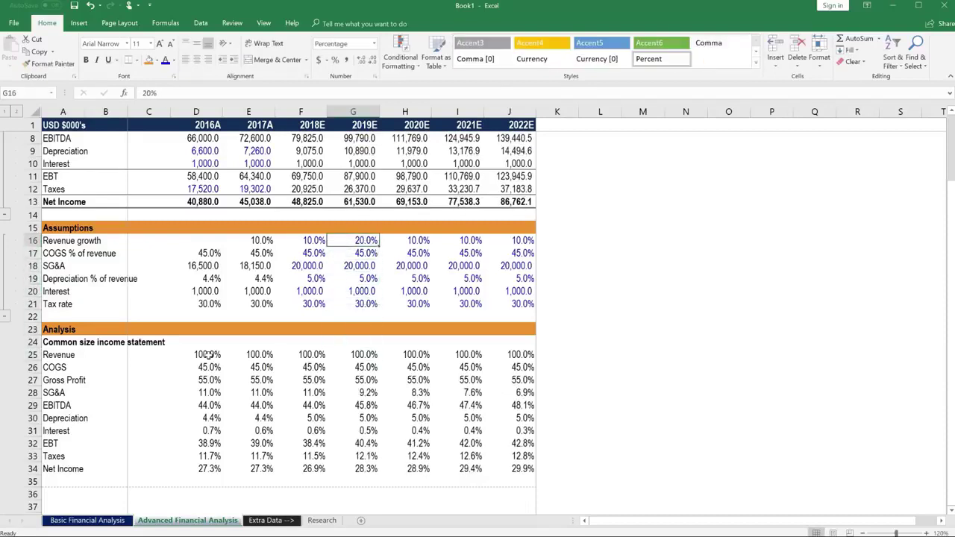
key("ctrl+z")
key("Down")
key("Down")
key("Down")
key("Down")
key("Down")
key("Down")
key("Down")
key("Down")
key("Down")
key("Down")
key("Down")
key("Down")
key("Down")
key("Down")
key("Down")
key("Down")
key("Down")
key("Down")
key("Down")
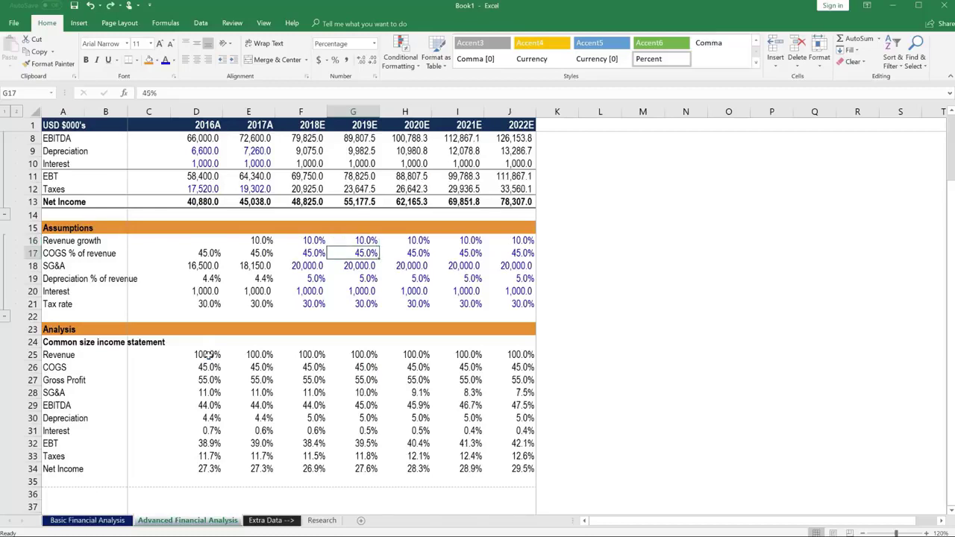
key("Left")
key("Down")
key("Left")
key("Left")
key("Left")
key("Left")
key("Left")
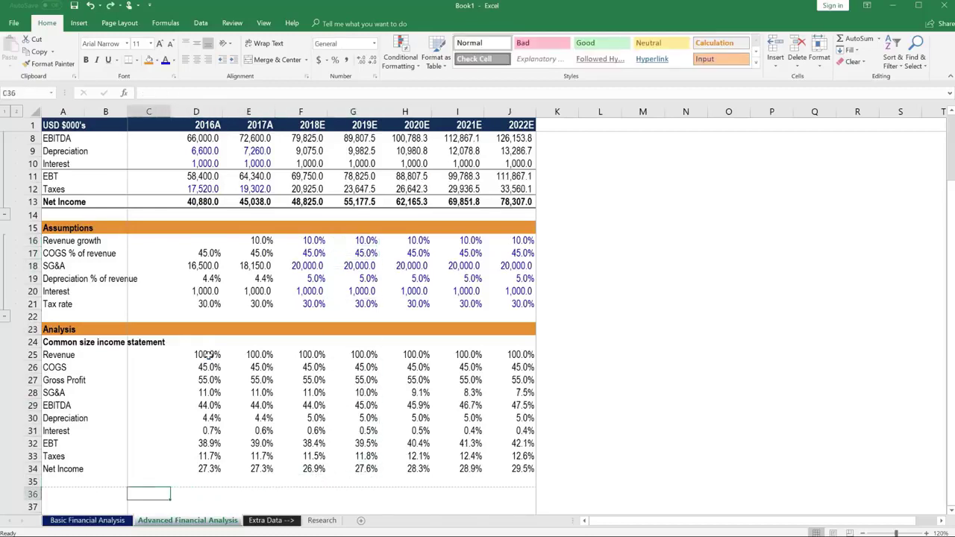
Step: Enter the section label '% Change' in A36
left_click(62, 492)
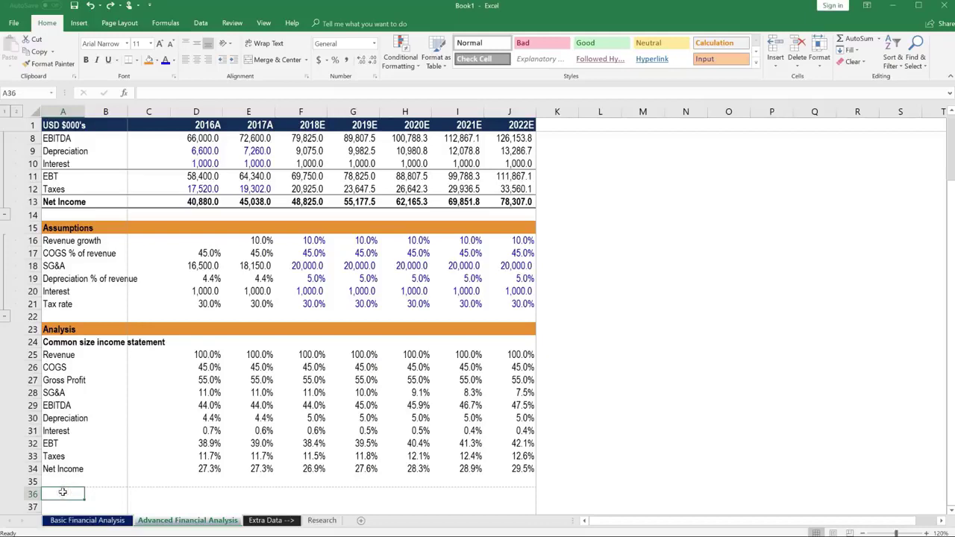
type("%")
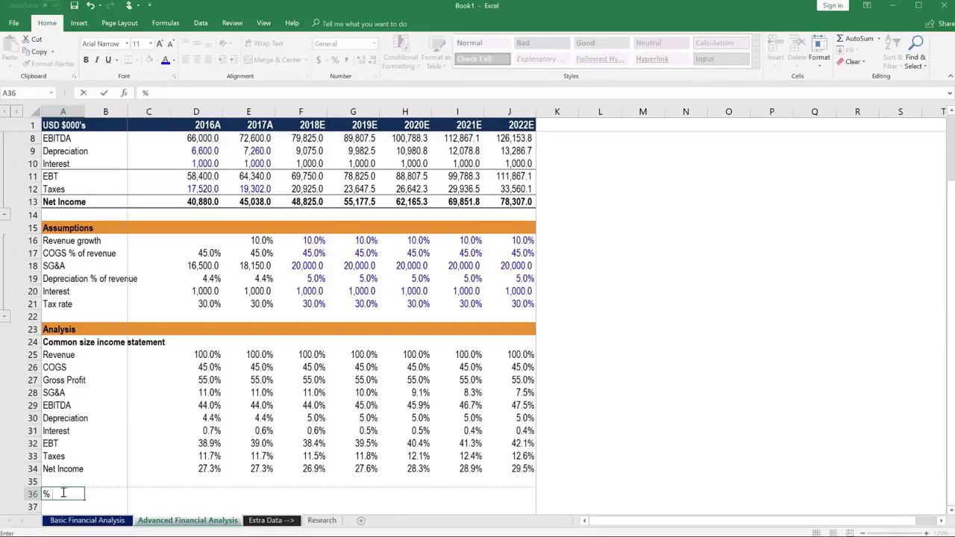
type(" Change")
key("Return")
key("Return")
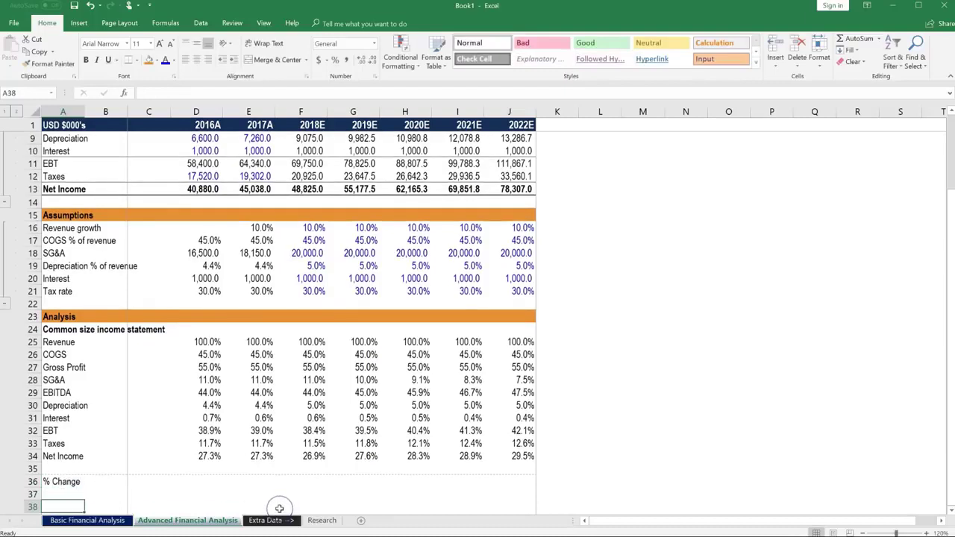
Step: Copy the Revenue through Net Income labels and paste them below % Change, starting at A37
key("Up")
key("Up")
key("Up")
key("Up")
key("Up")
key("Up")
key("Up")
key("Up")
key("Up")
key("Up")
key("Up")
key("Up")
key("Up")
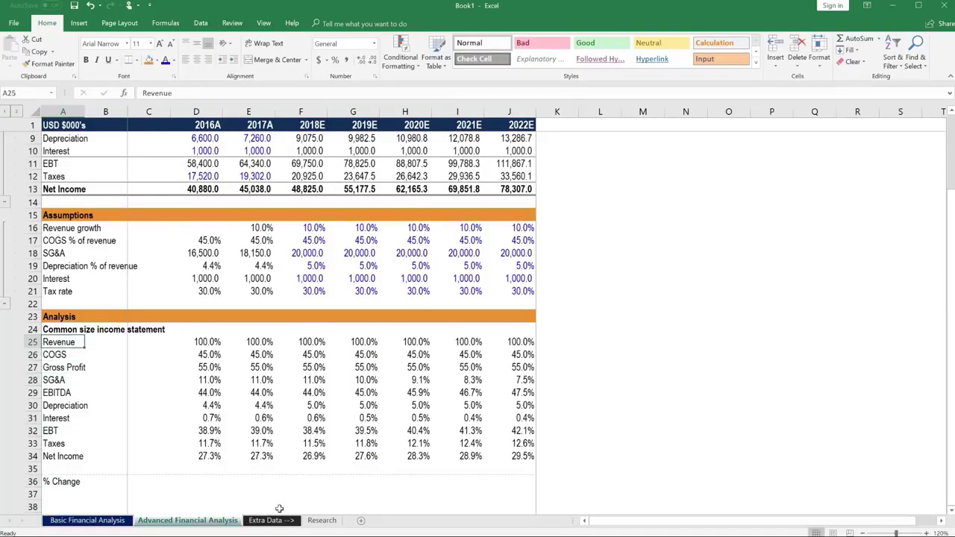
key("ctrl+shift+Down")
key("ctrl+c")
key("Down")
key("Down")
key("Down")
key("Down")
key("Down")
key("Down")
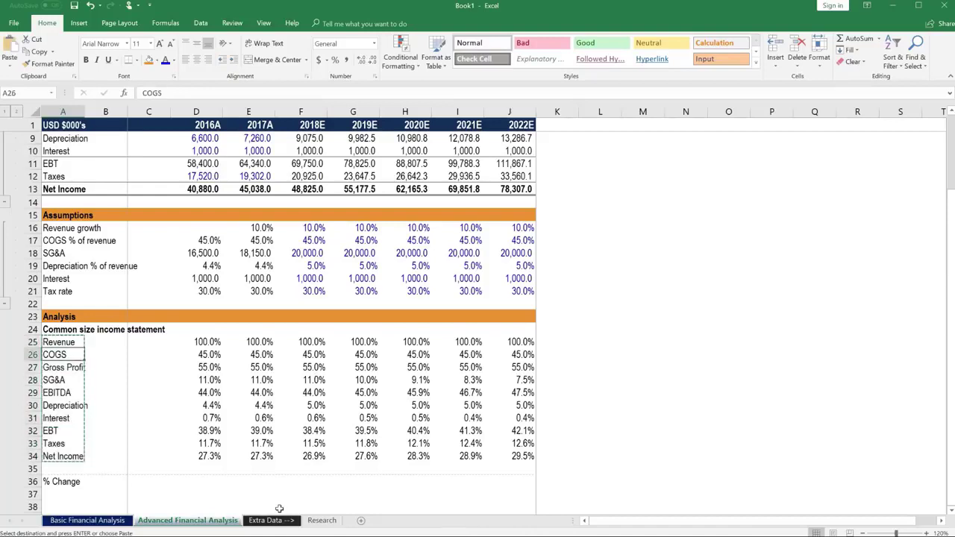
key("Down")
key("Down")
key("Down")
key("Down")
key("Down")
key("Down")
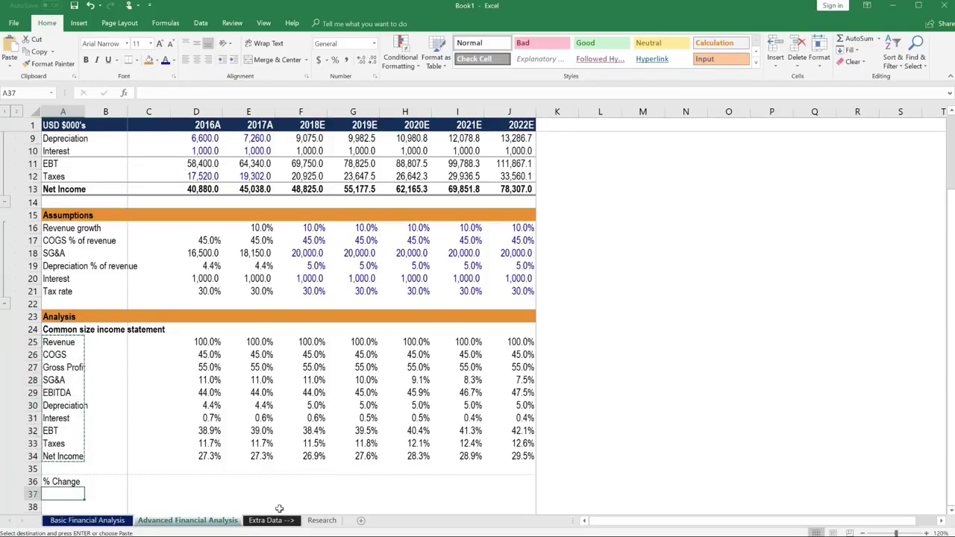
key("ctrl+v")
key("Up")
key("Right")
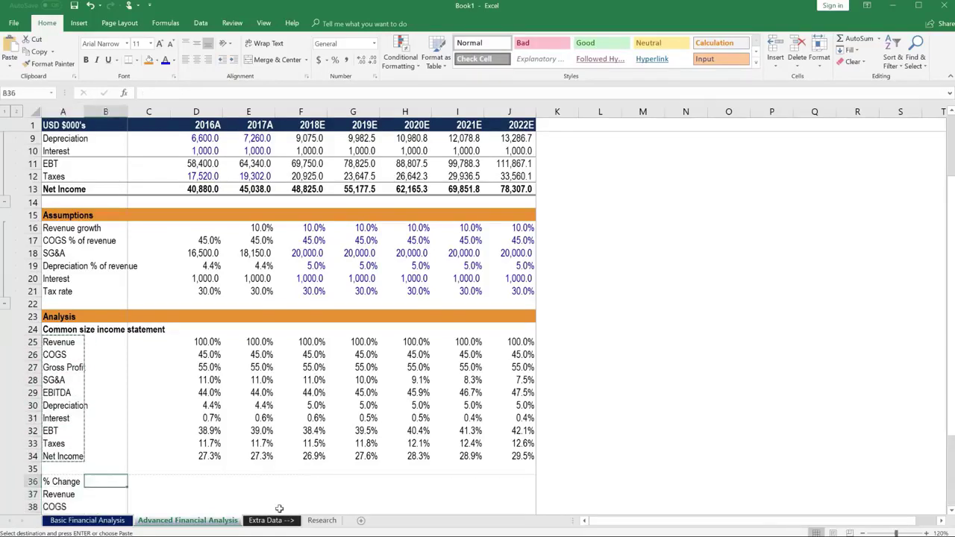
key("Right")
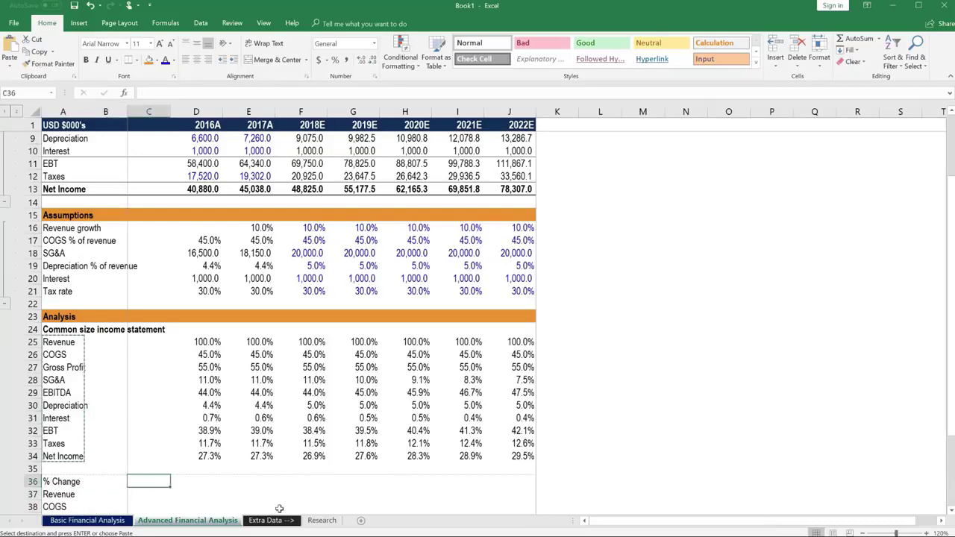
Step: Enter a 0.1 growth rate in C36 and format it as 10%
key("Escape")
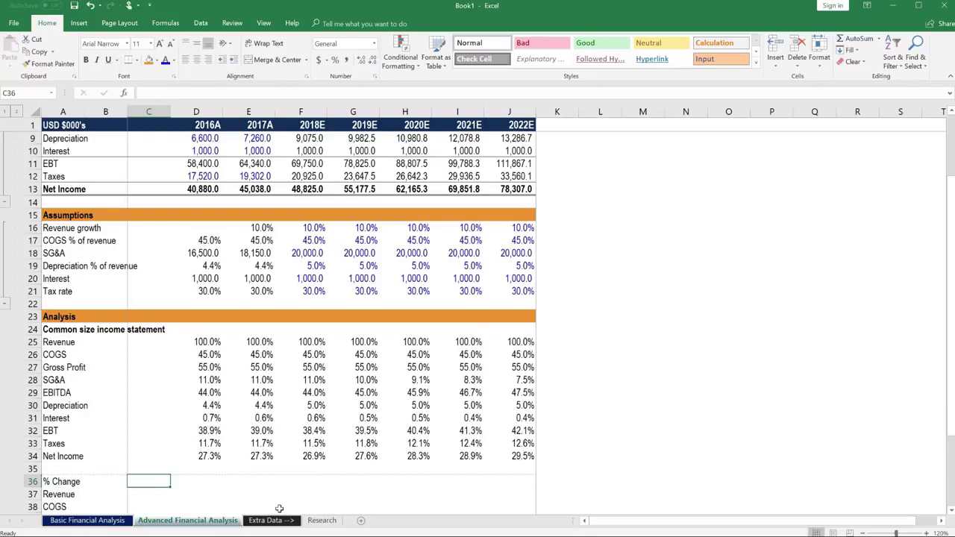
type("0.1")
key("Return")
key("Up")
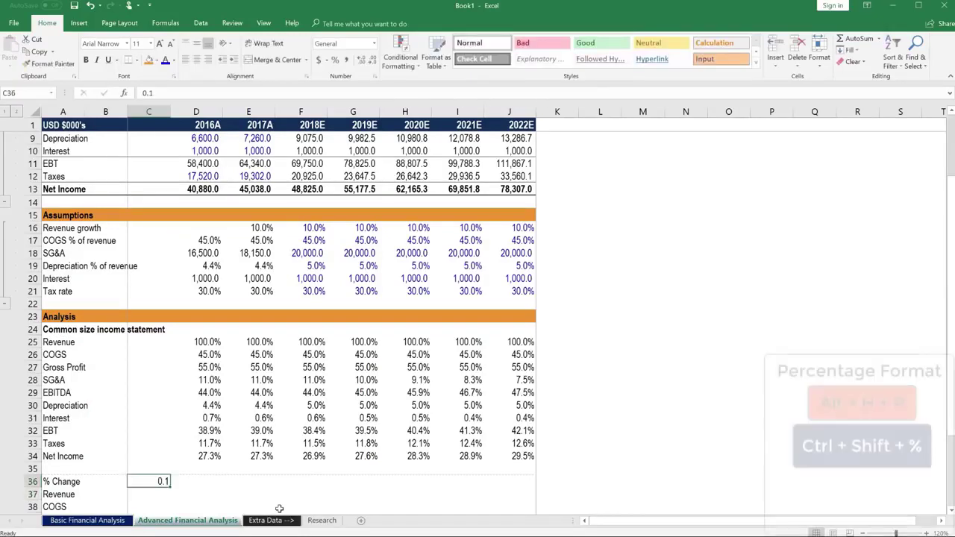
key("ctrl+shift+5")
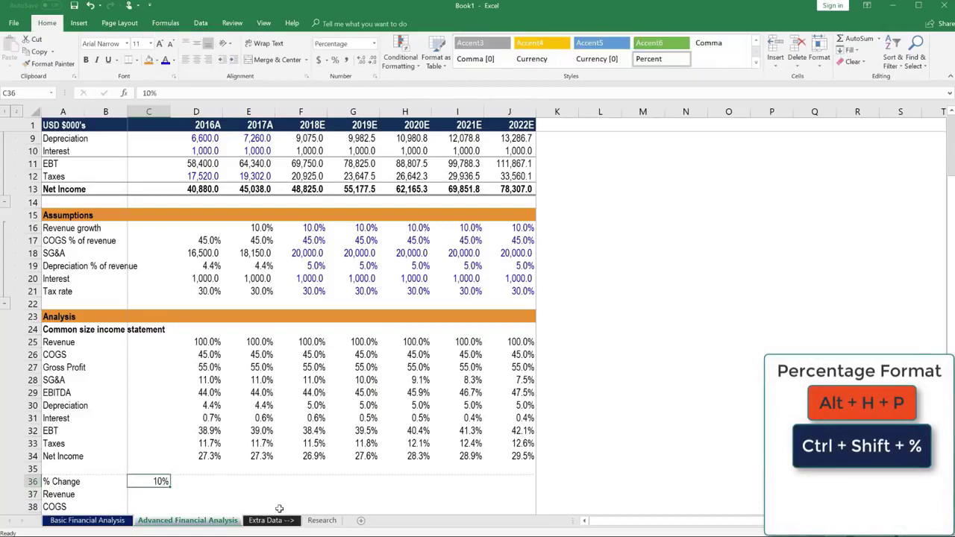
Step: Colour the 10% input in C36 with a blue font
key("alt")
key("h")
key("f")
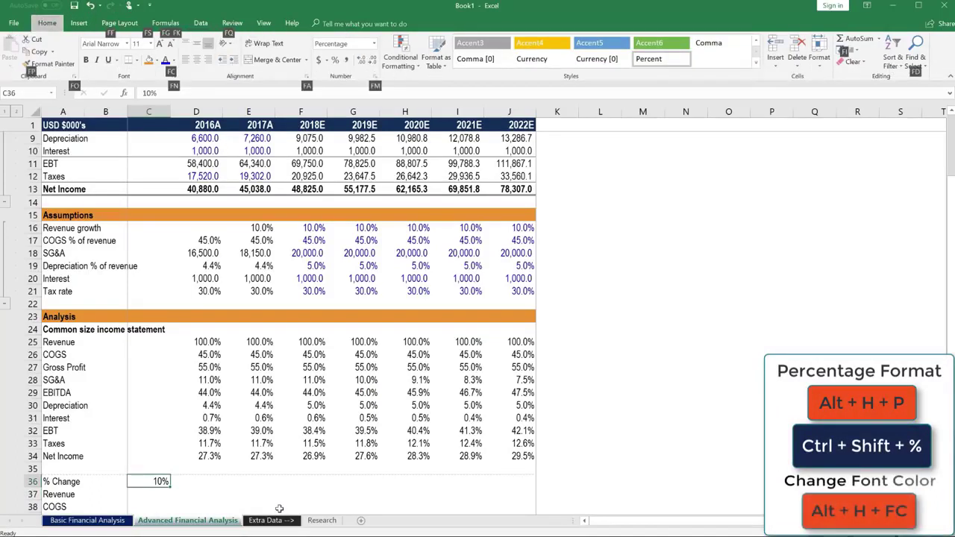
key("c")
key("Down")
key("Up")
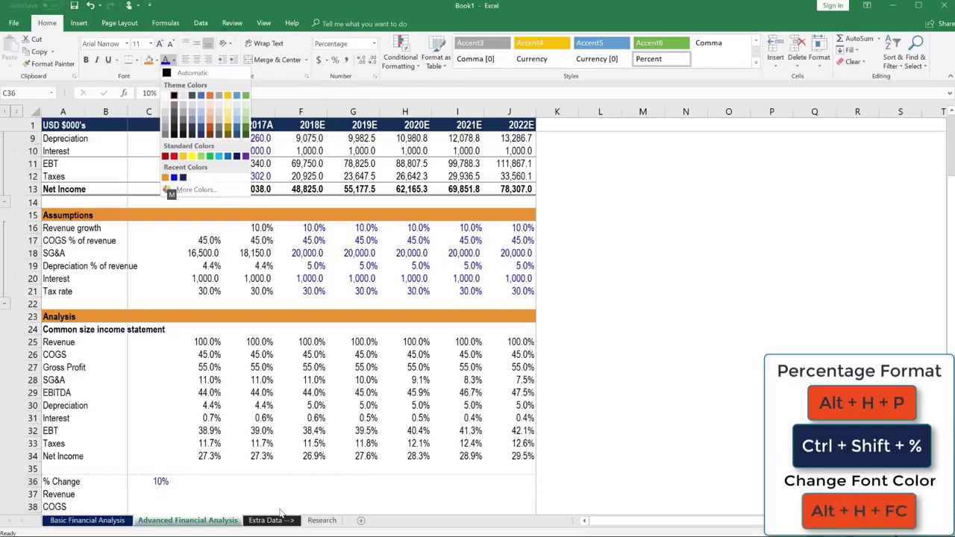
key("Return")
key("Down")
key("Down")
key("Down")
key("Down")
key("Down")
key("Down")
key("Down")
key("Down")
key("Down")
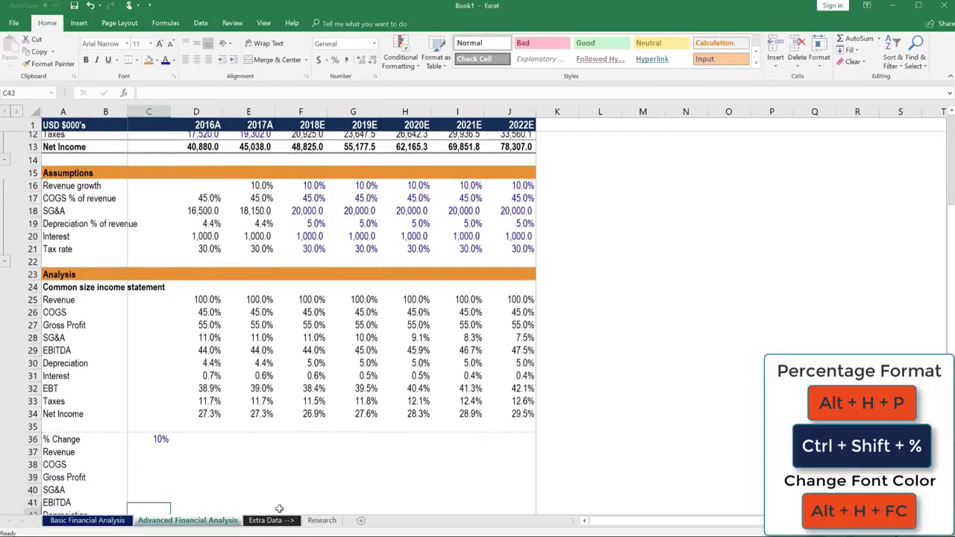
key("Down")
key("Down")
key("Down")
key("Up")
key("Up")
key("Up")
key("Up")
key("Up")
key("Up")
key("Up")
key("Up")
key("Up")
key("Up")
key("Up")
key("Up")
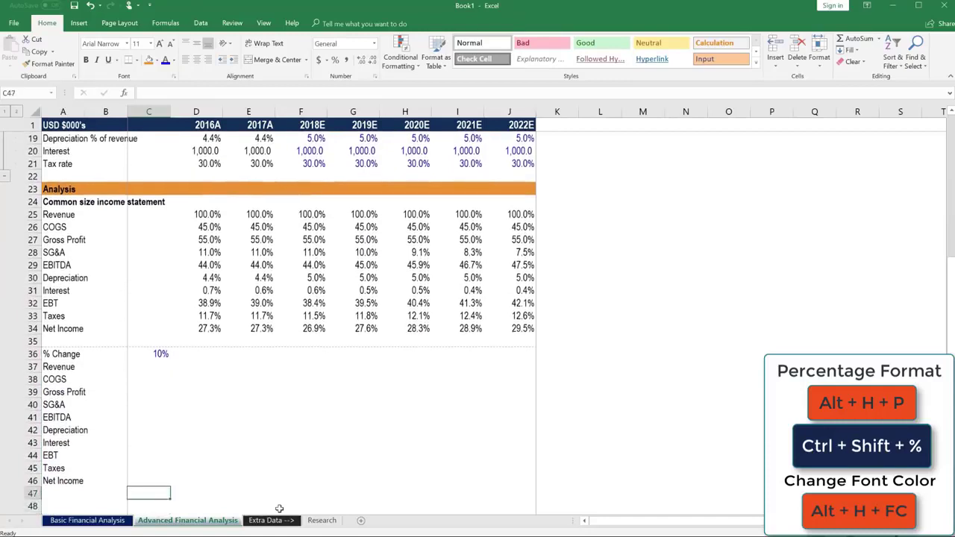
key("Down")
key("Right")
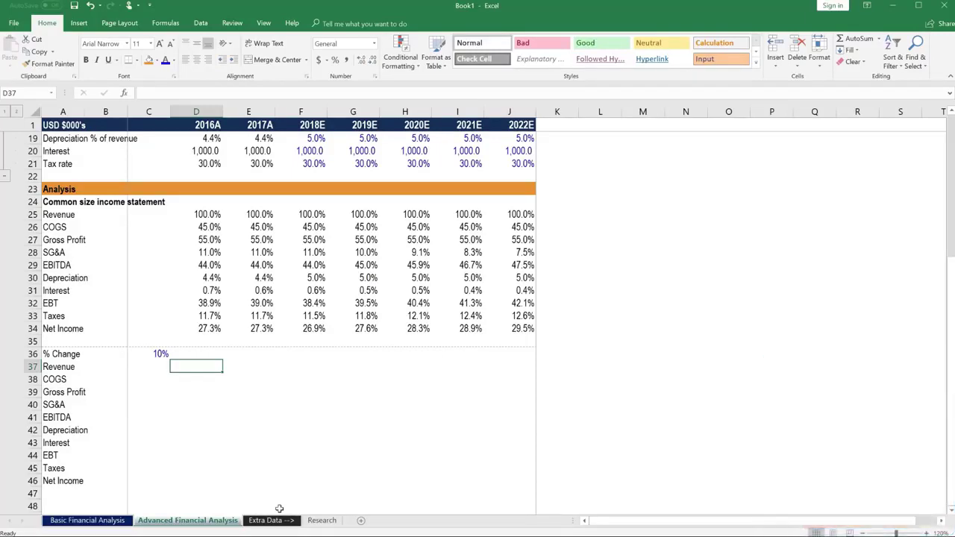
Step: Enter =D4*(1+$C$36) in D37, growing 2016A Revenue by 10% to 165000
type("=")
key("Up")
key("Up")
key("Up")
key("Up")
key("Up")
key("Up")
key("Up")
key("Up")
key("Up")
key("Up")
key("Up")
key("Up")
key("Up")
key("Up")
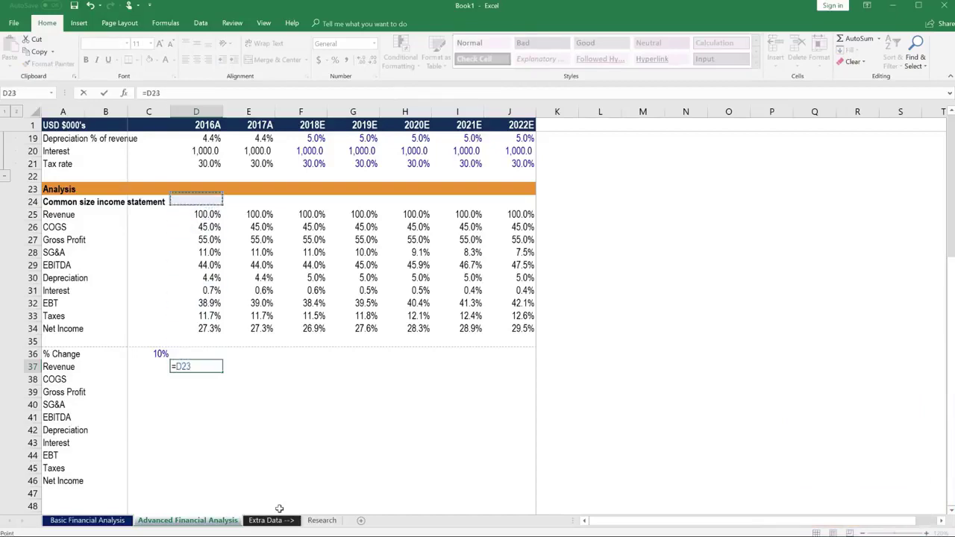
key("Up")
key("Up")
key("Up")
key("Up")
key("Up")
key("Up")
key("Up")
key("Up")
key("Up")
key("Up")
key("Up")
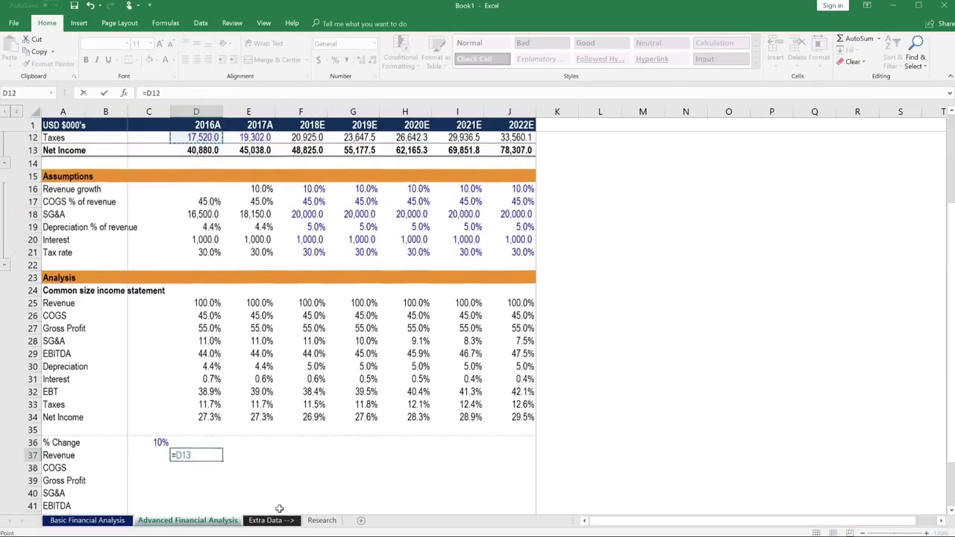
key("Up")
key("Up")
key("Up")
key("Up")
key("Up")
key("Up")
key("Up")
key("Up")
key("Up")
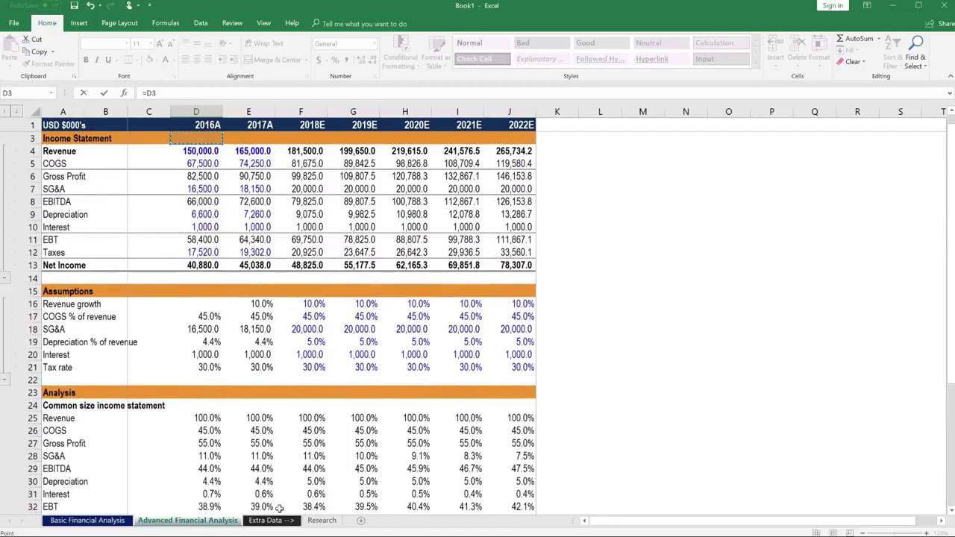
key("Down")
type("*(1+")
key("Left")
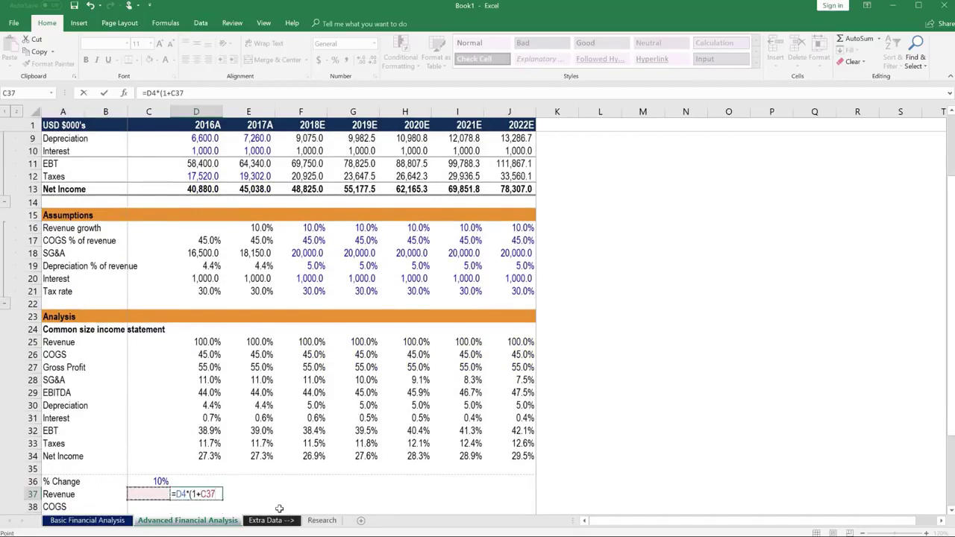
key("Up")
key("F4")
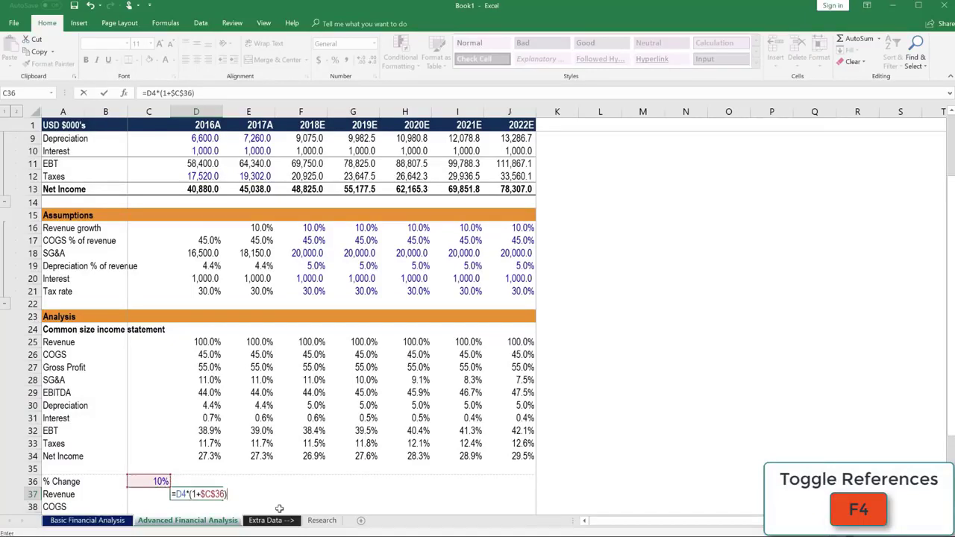
key("ctrl+Return")
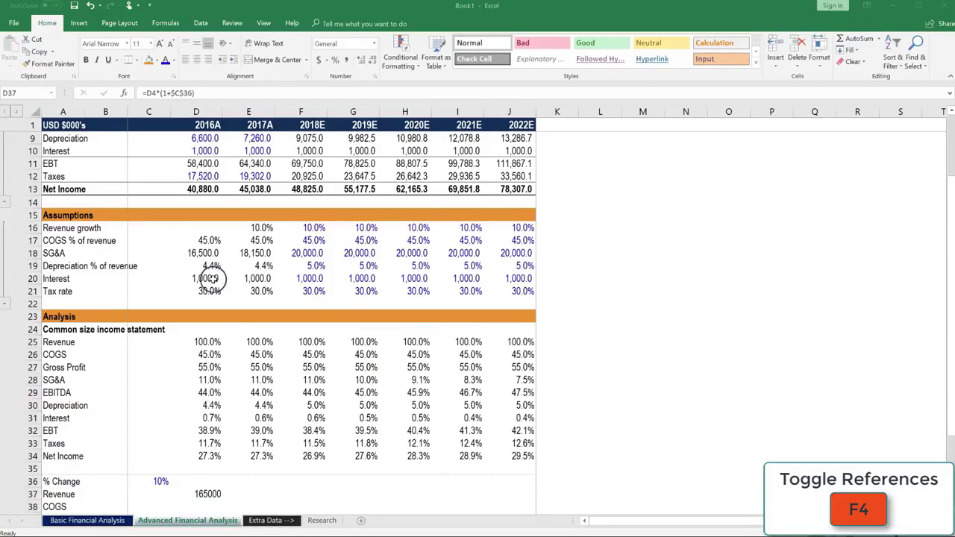
Step: Copy D20's one-decimal number format onto D37 using Paste Special Formats
left_click(211, 278)
key("ctrl+c")
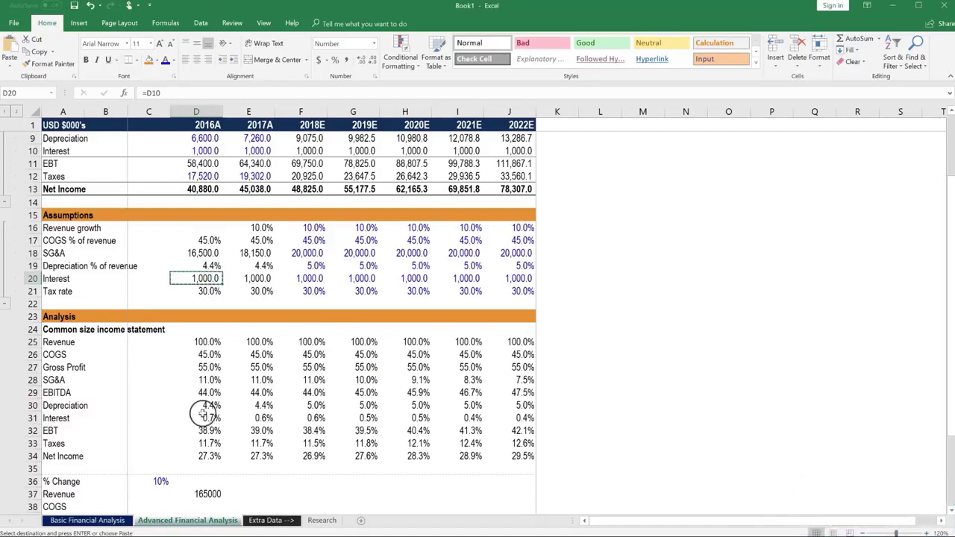
left_click(211, 493)
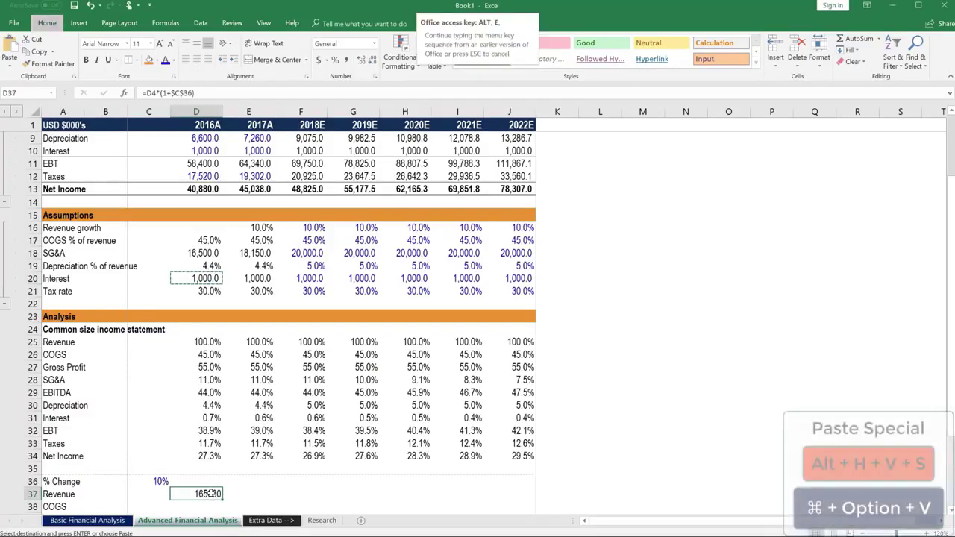
key("alt")
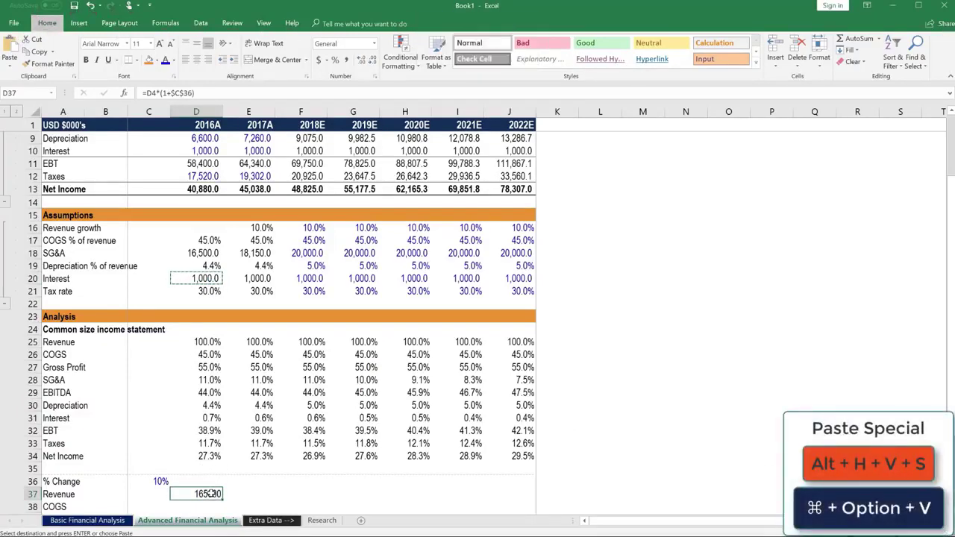
key("h")
key("v")
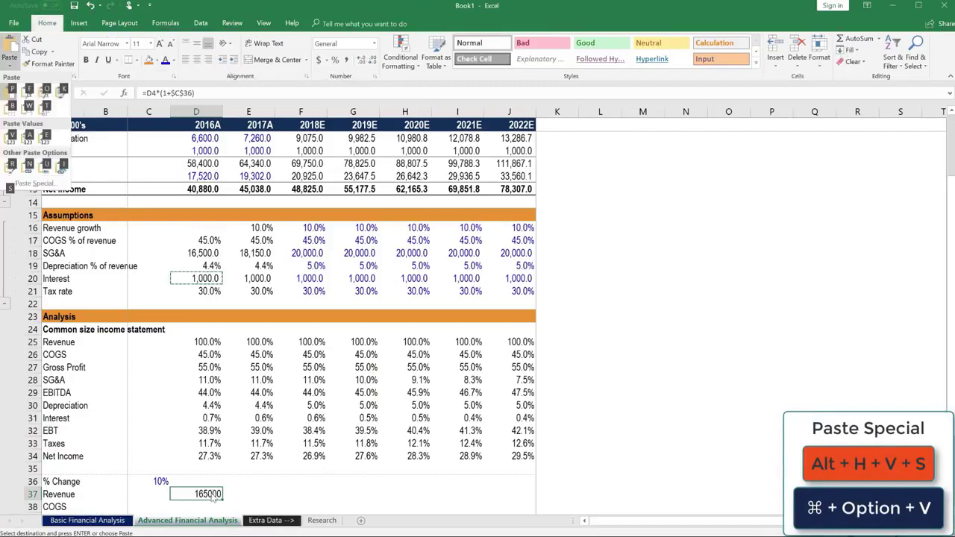
key("s")
key("t")
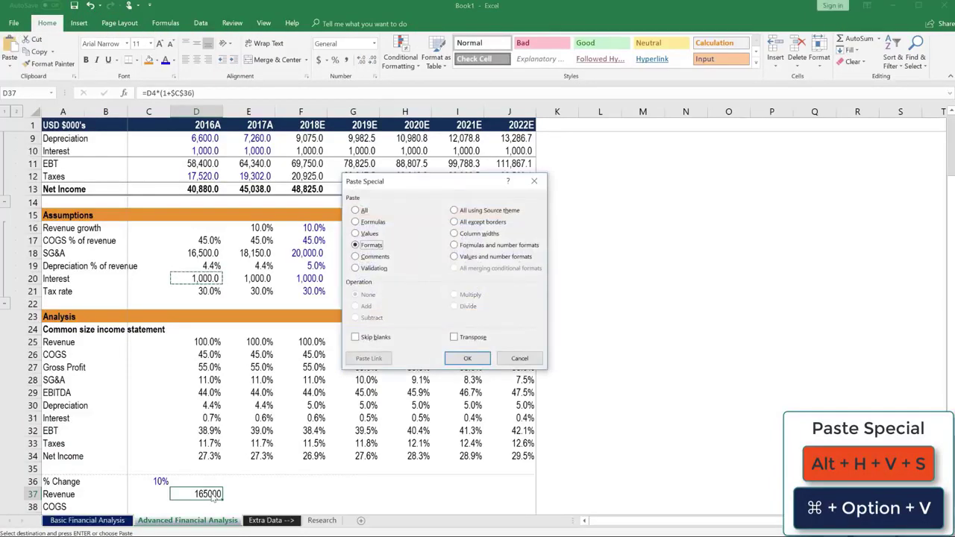
key("Return")
Step: Fill the Revenue growth formula right across D37:J37 to 2022E
scroll(213, 496, "down", 1)
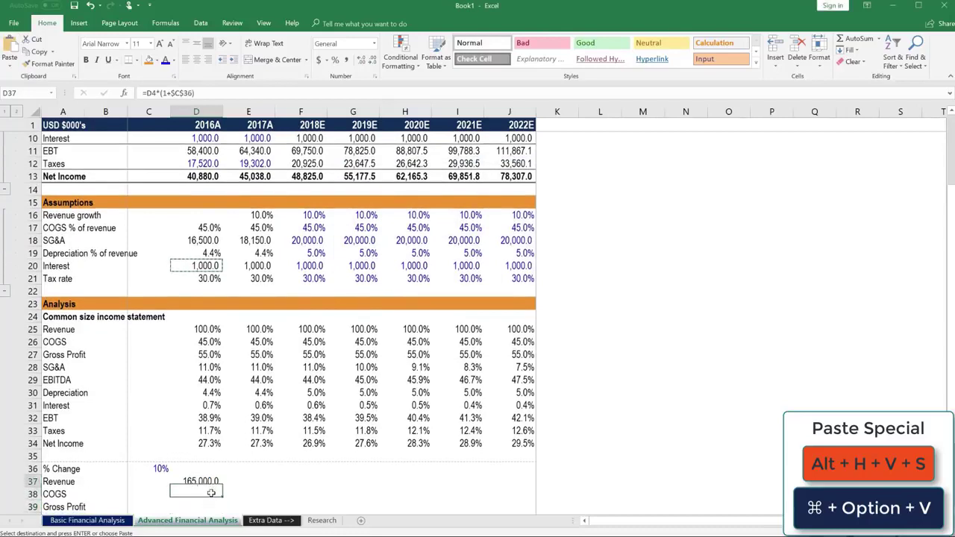
key("shift+Right")
key("shift+Right")
key("shift+Right")
key("shift+Right")
key("shift+Right")
key("shift+Right")
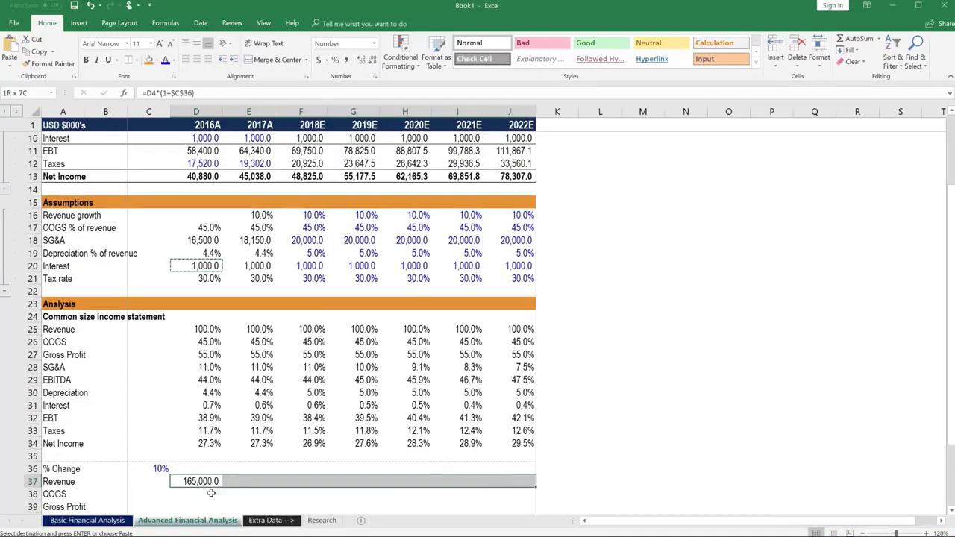
key("ctrl+r")
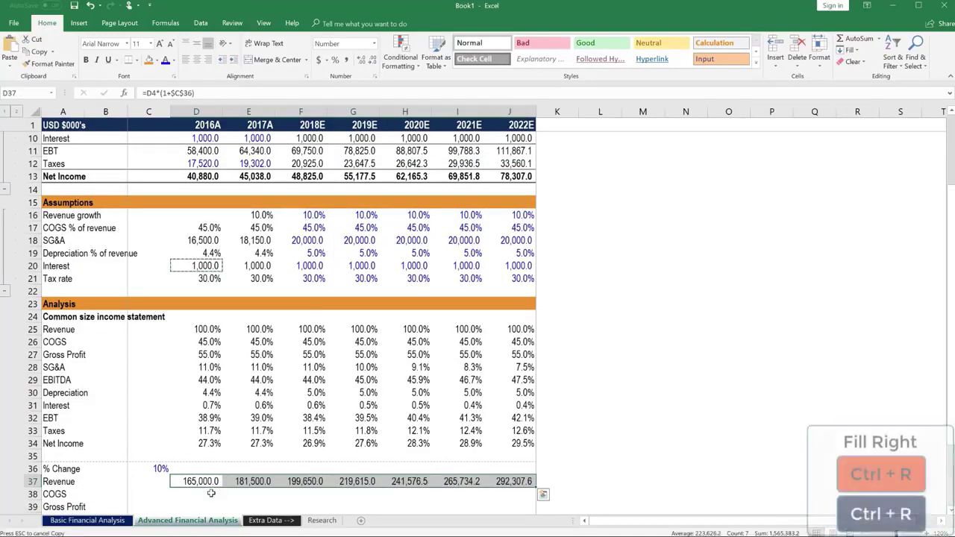
Step: Check the Revenue growth formulas copied into E37 through H37
key("Right")
key("F2")
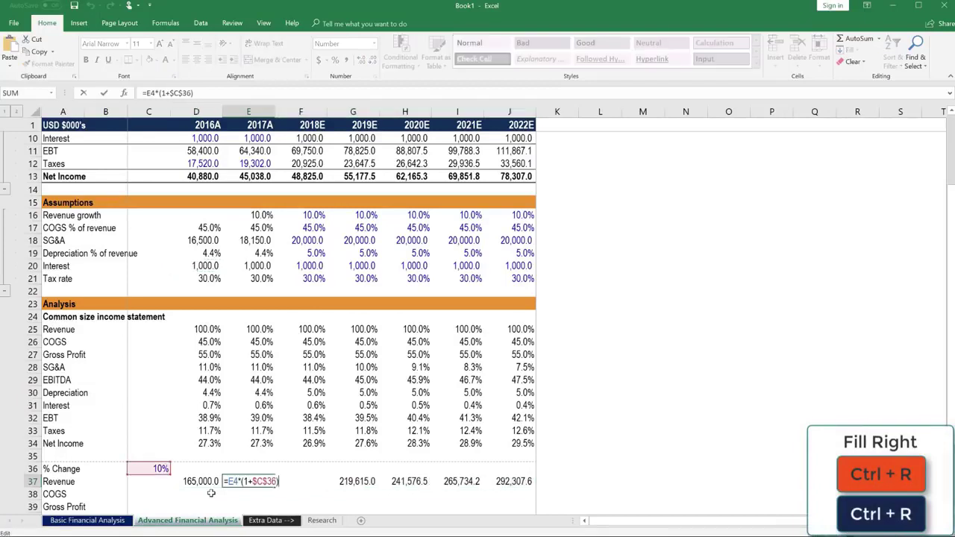
key("Escape")
key("Right")
key("F2")
key("Escape")
key("Right")
key("F2")
key("Escape")
key("Right")
key("F2")
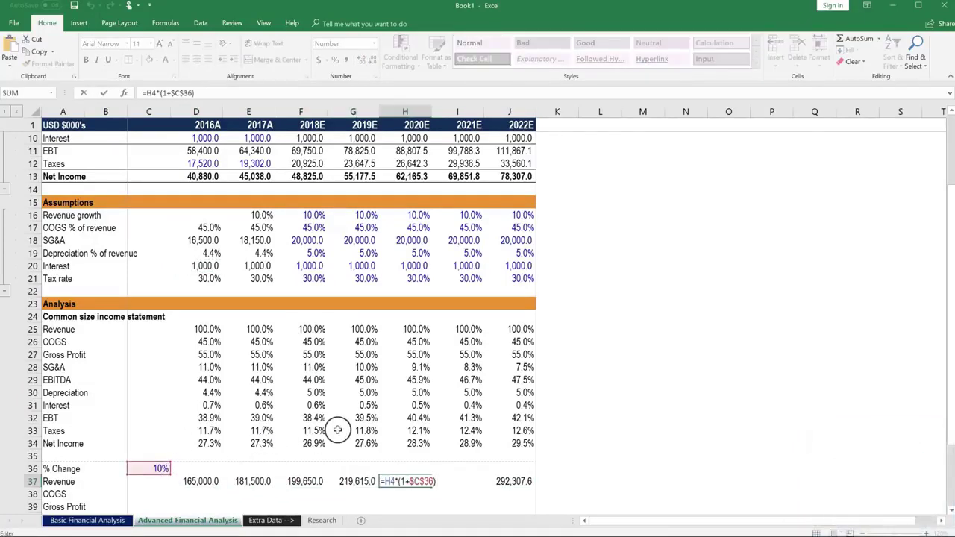
scroll(337, 431, "up", 3)
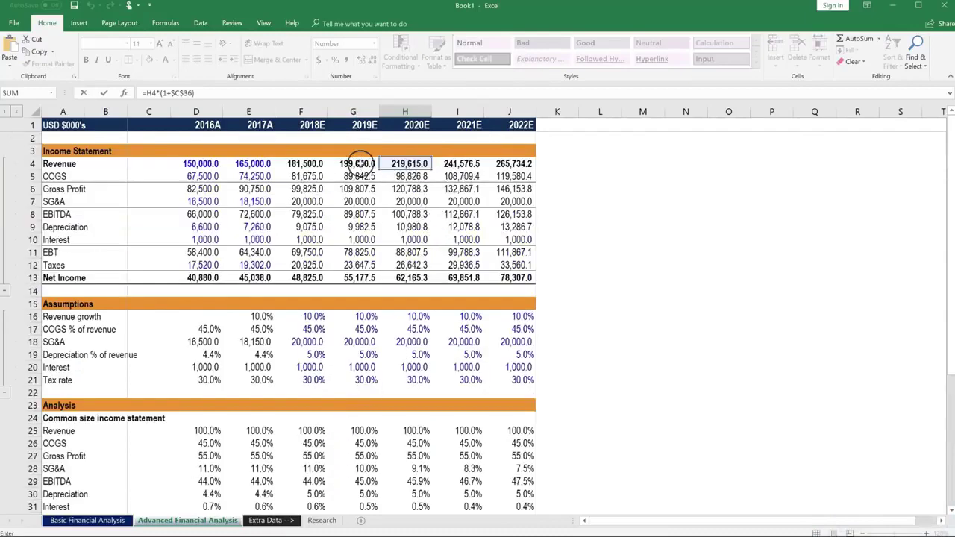
scroll(396, 279, "down", 3)
scroll(397, 279, "down", 4)
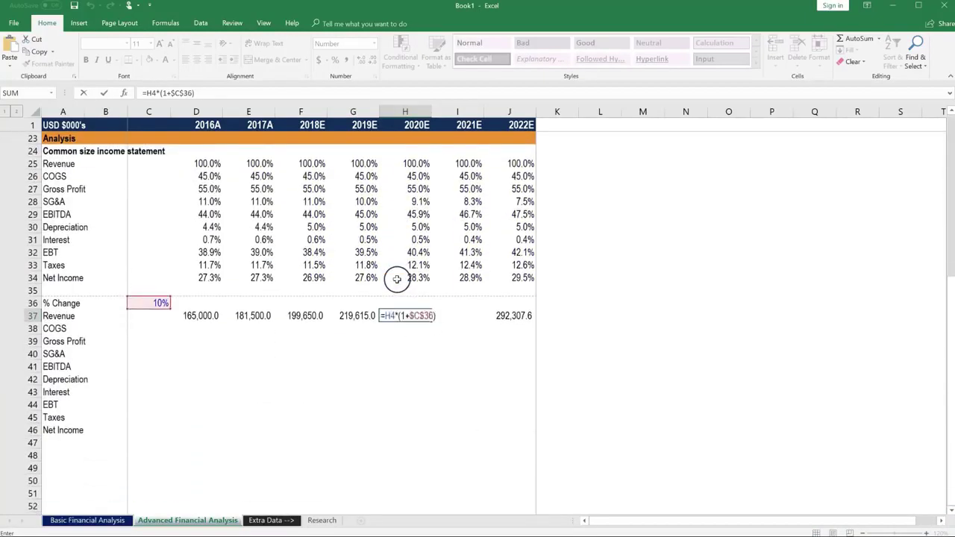
key("Escape")
Step: Fill the growth formula down D37:J46, covering Revenue through Net Income
key("Left")
key("Left")
key("Left")
key("Left")
key("ctrl+c")
key("shift+Right")
key("shift+Right")
key("shift+Right")
key("shift+Right")
key("shift+Right")
key("shift+Right")
key("shift+Down")
key("shift+Down")
key("shift+Down")
key("shift+Down")
key("shift+Down")
key("shift+Down")
key("shift+Down")
key("shift+Down")
key("shift+Down")
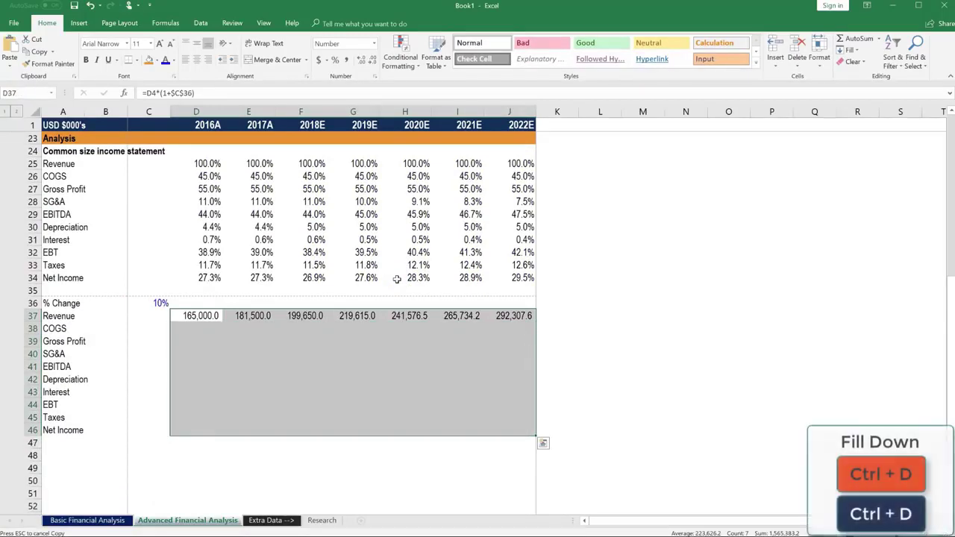
key("ctrl+d")
Step: Check the filled growth formulas in D39 and D40
key("Down")
key("Down")
key("F2")
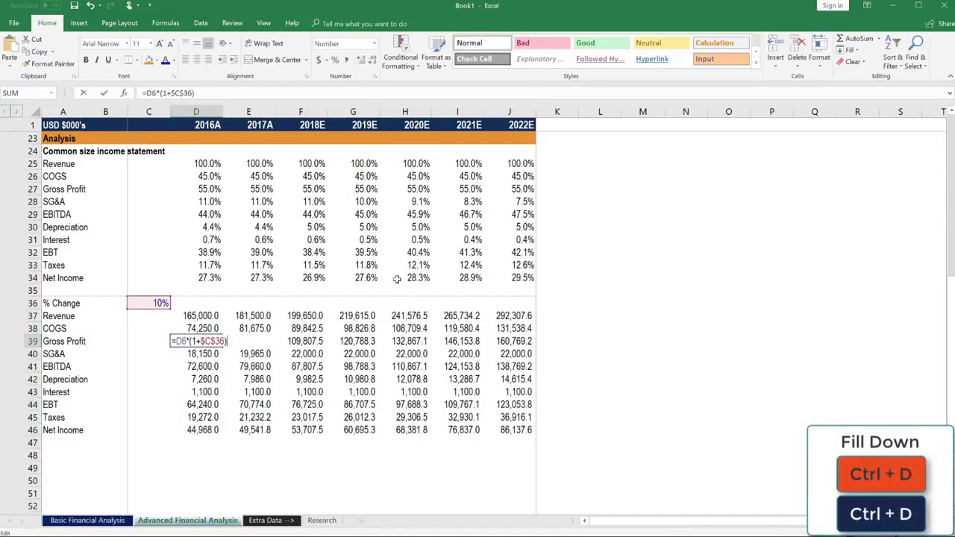
key("Escape")
key("Down")
key("F2")
scroll(420, 293, "up", 7)
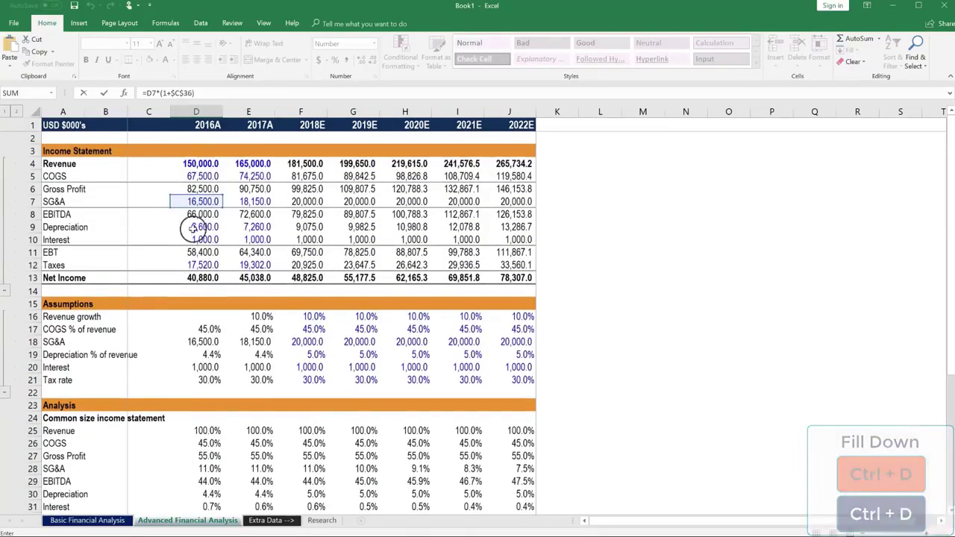
Step: Review the G40 % Change formula =G7*(1+$C$36) without changing it
scroll(196, 238, "down", 6)
key("Escape")
key("Right")
key("Right")
key("Right")
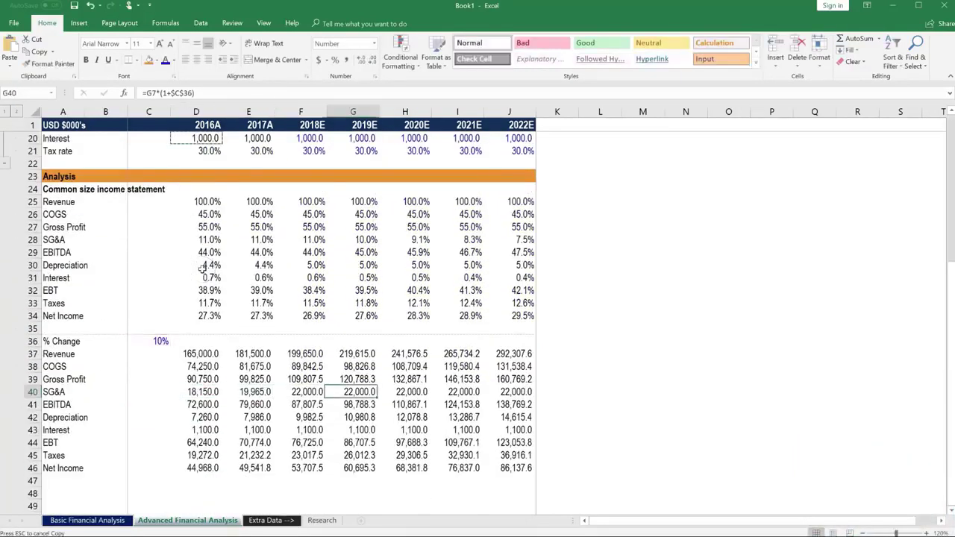
key("F2")
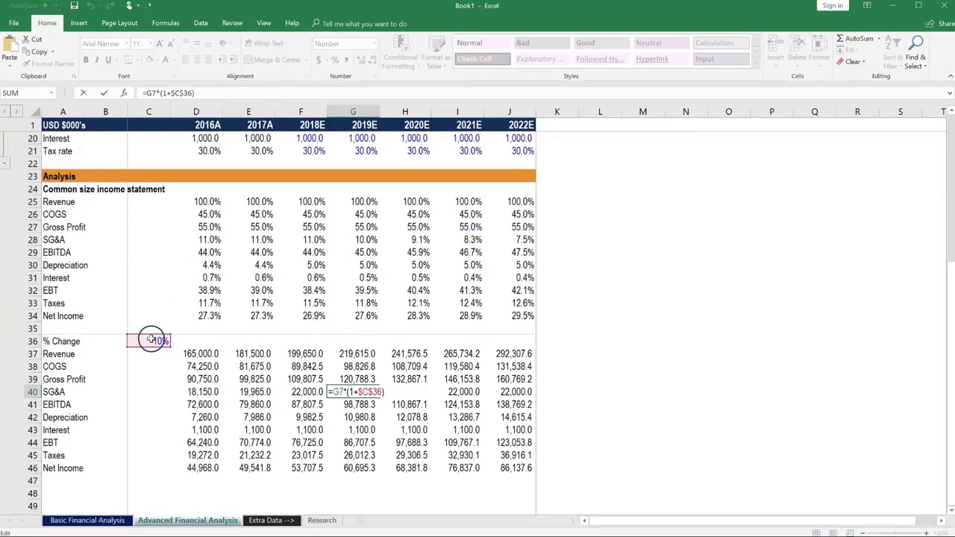
scroll(377, 301, "up", 6)
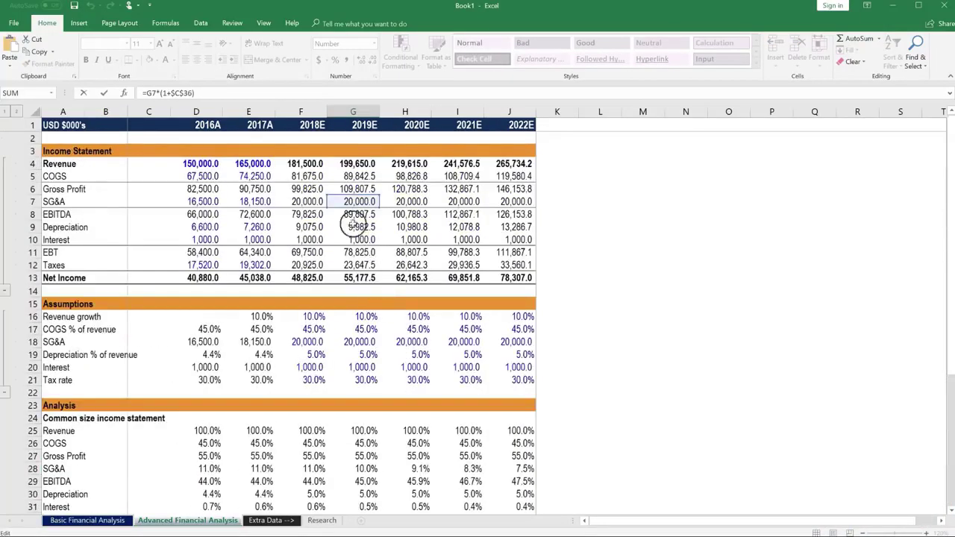
scroll(342, 312, "down", 7)
scroll(342, 313, "down", 1)
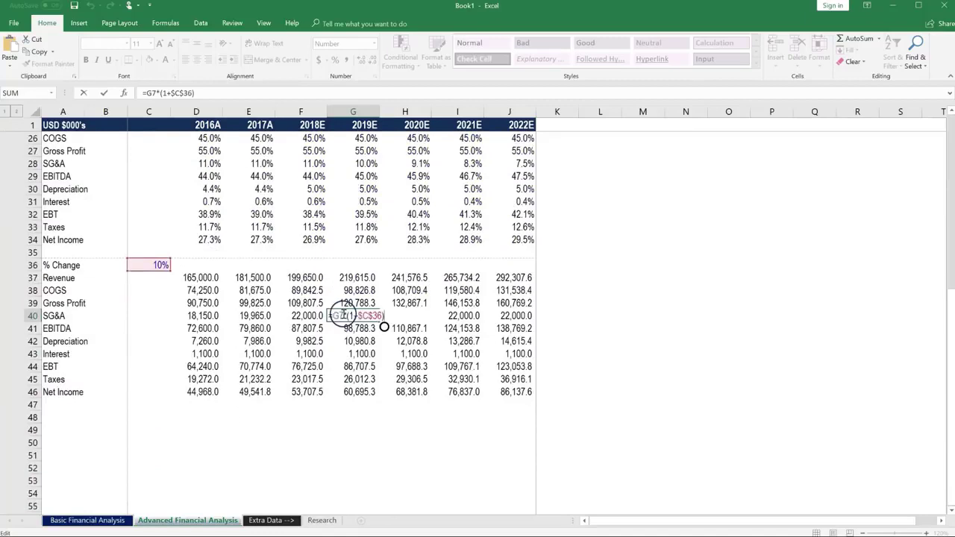
key("Return")
Step: Set the % Change rate in C36 to 0%
left_click(147, 263)
key("ctrl+c")
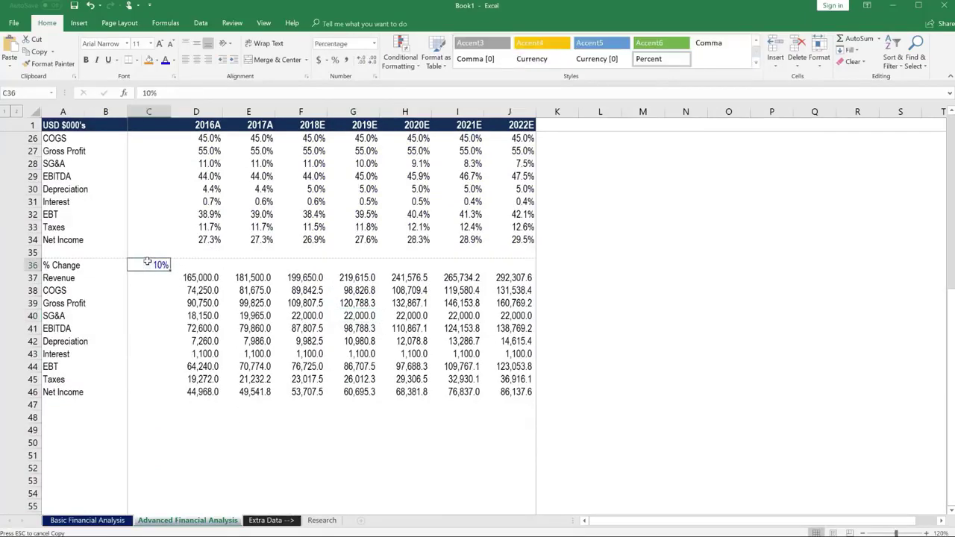
type("0")
key("Return")
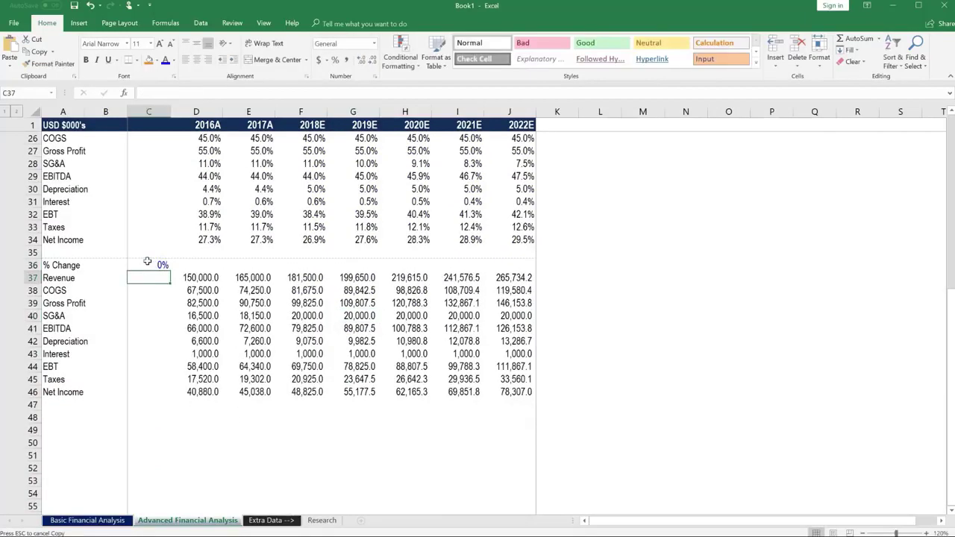
Step: Compare the Net Income formulas in J13 and J46, then reselect C36
scroll(224, 336, "up", 1)
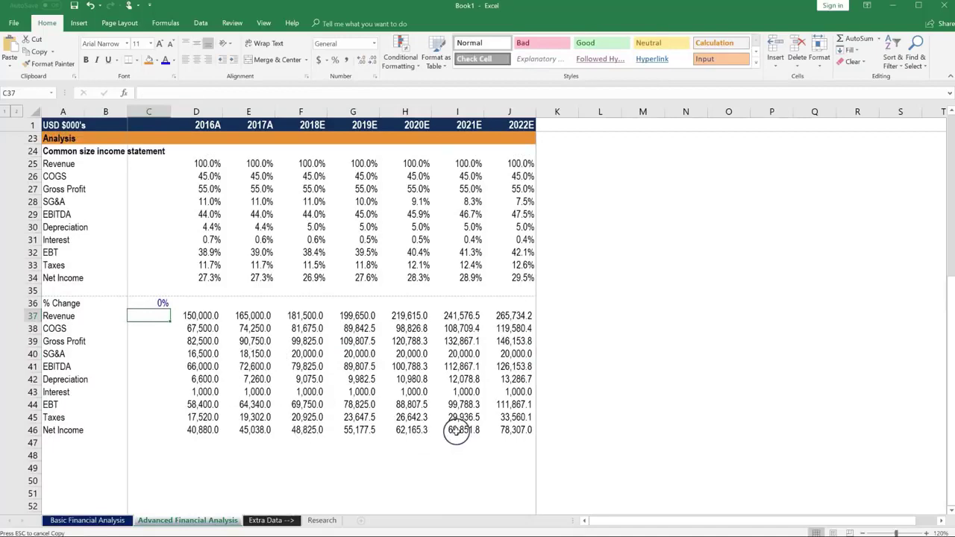
scroll(455, 429, "up", 2)
scroll(448, 418, "up", 5)
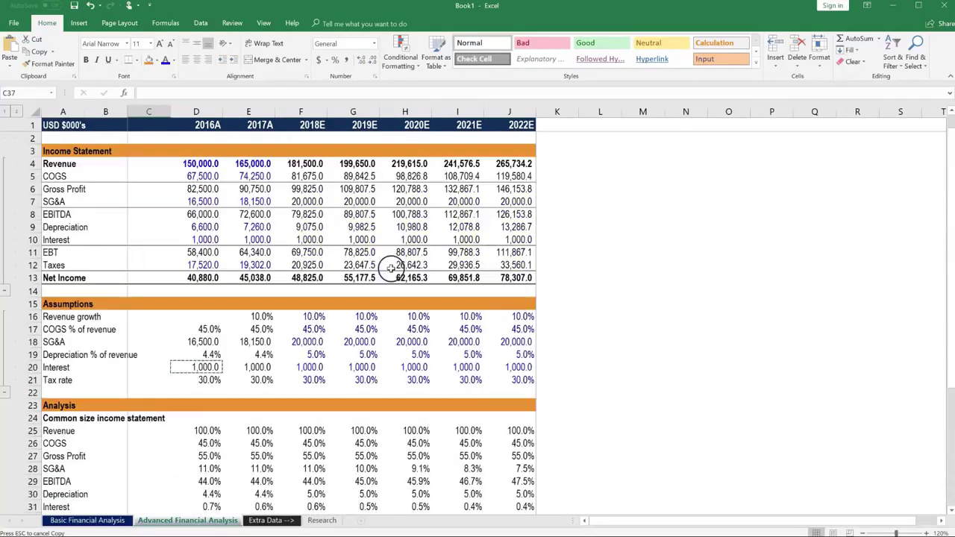
left_click(505, 277)
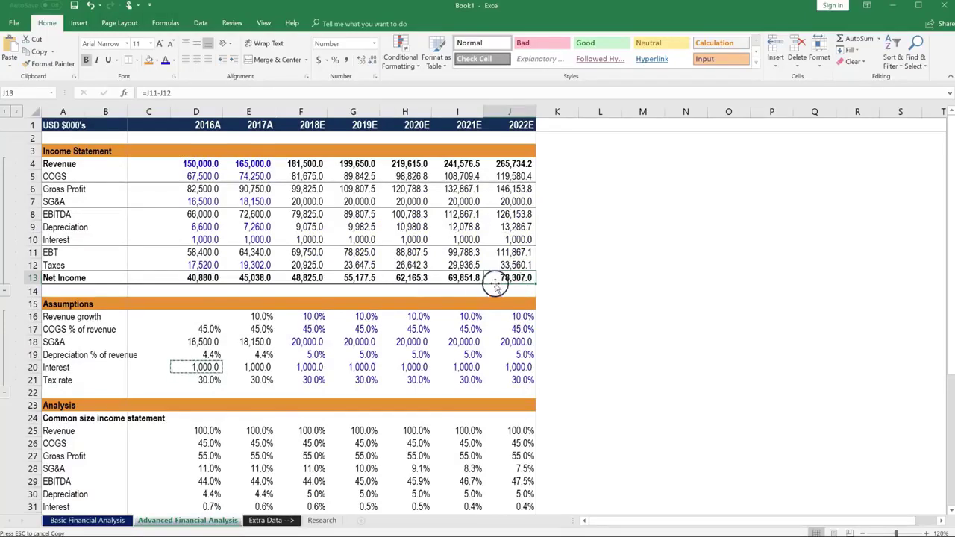
scroll(492, 285, "down", 2)
scroll(542, 437, "down", 3)
left_click(524, 505)
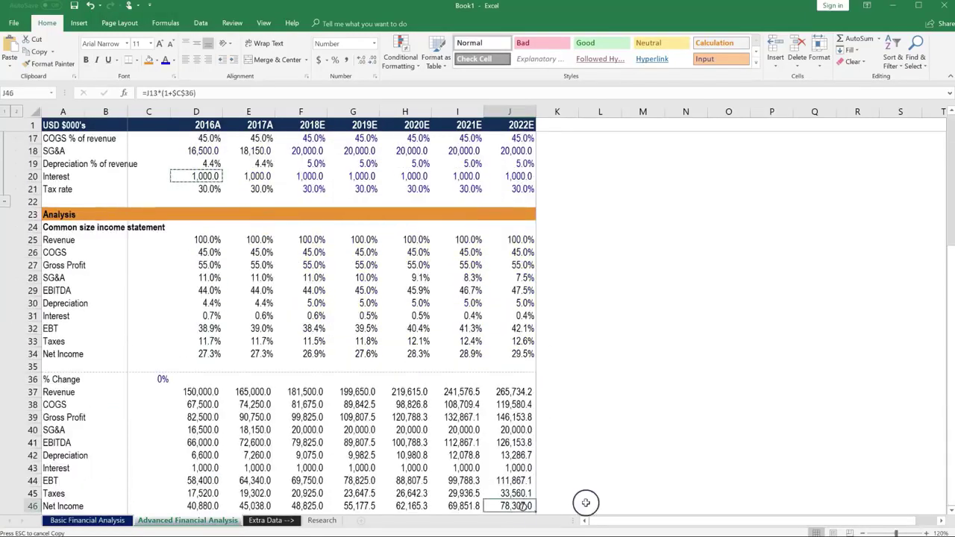
scroll(524, 505, "down", 1)
left_click(163, 341)
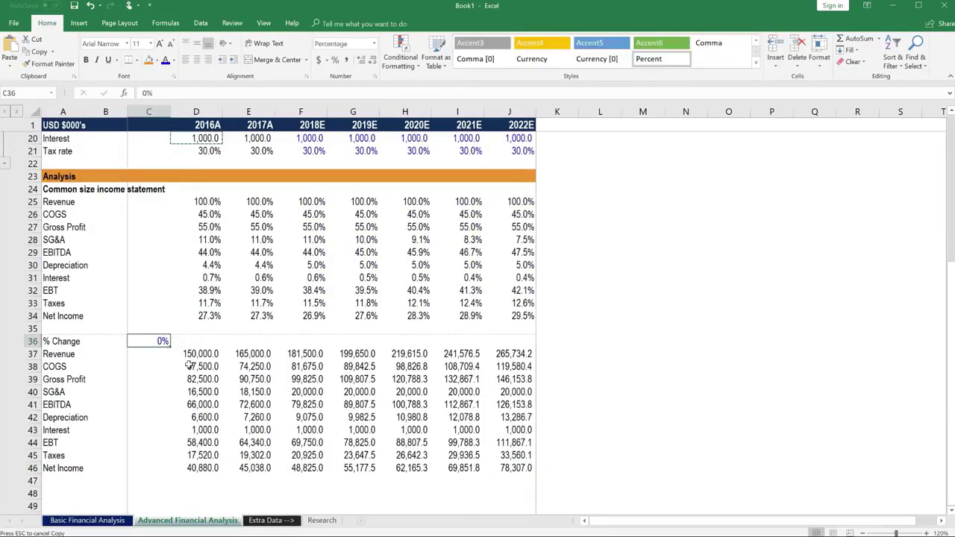
type("1")
key("Return")
key("Up")
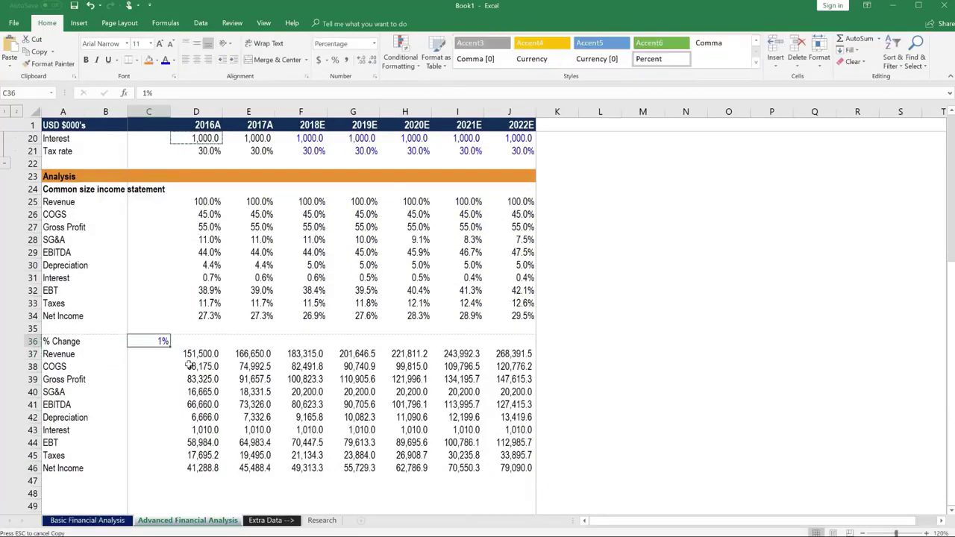
type("2")
key("Return")
key("Up")
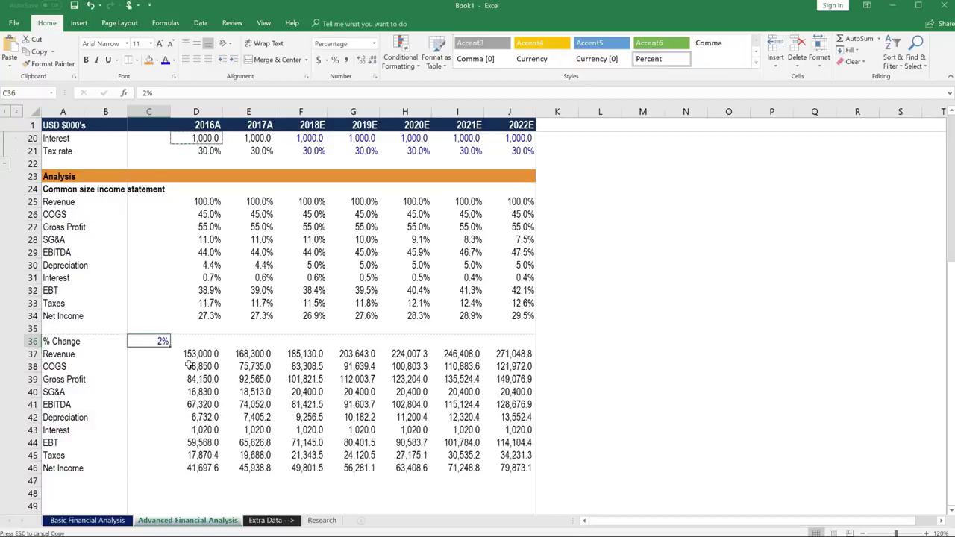
type("5")
key("Return")
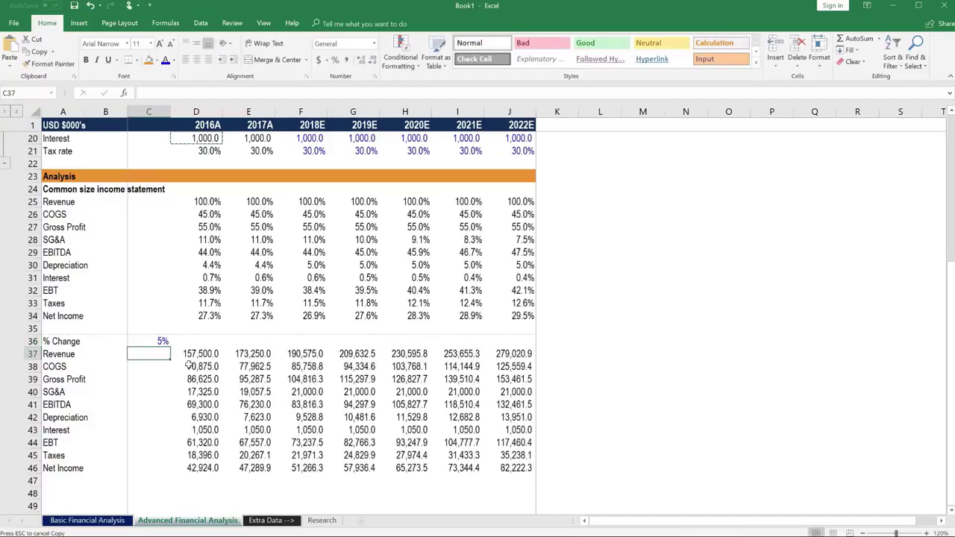
left_click(175, 340)
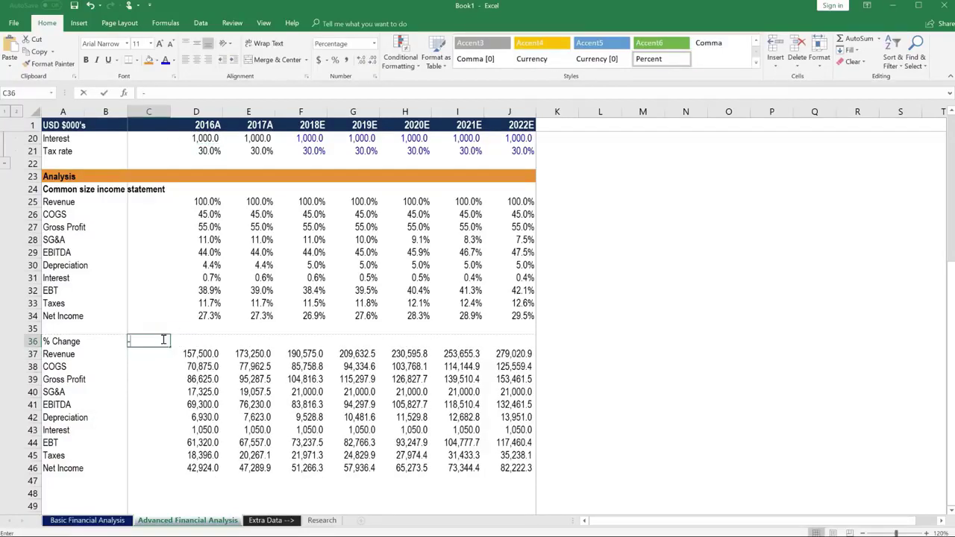
type("-25")
key("Return")
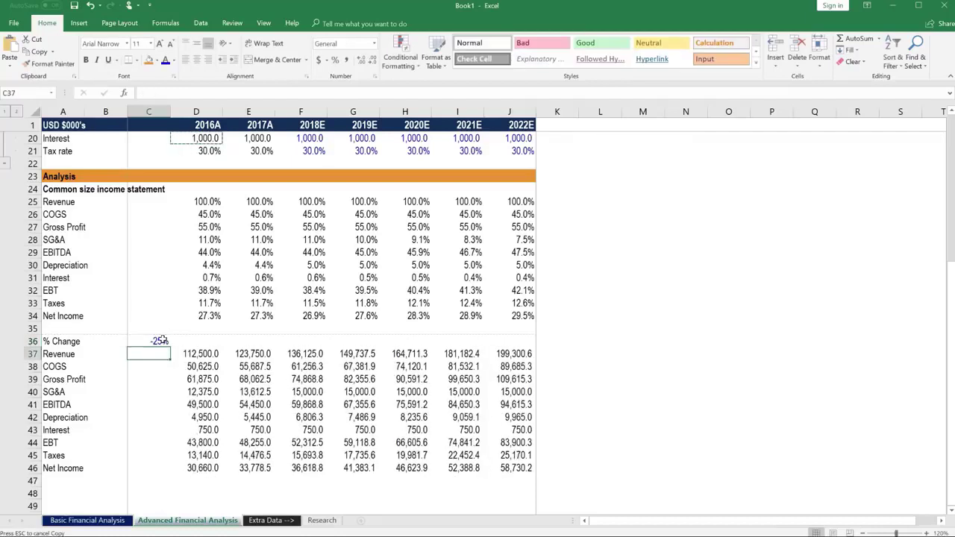
scroll(168, 409, "down", 1)
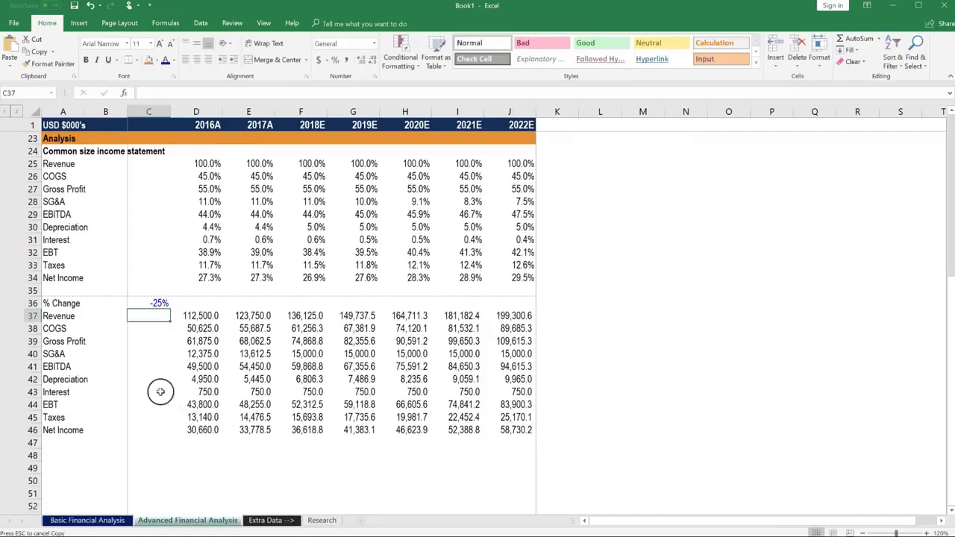
left_click(148, 303)
type("0")
key("Return")
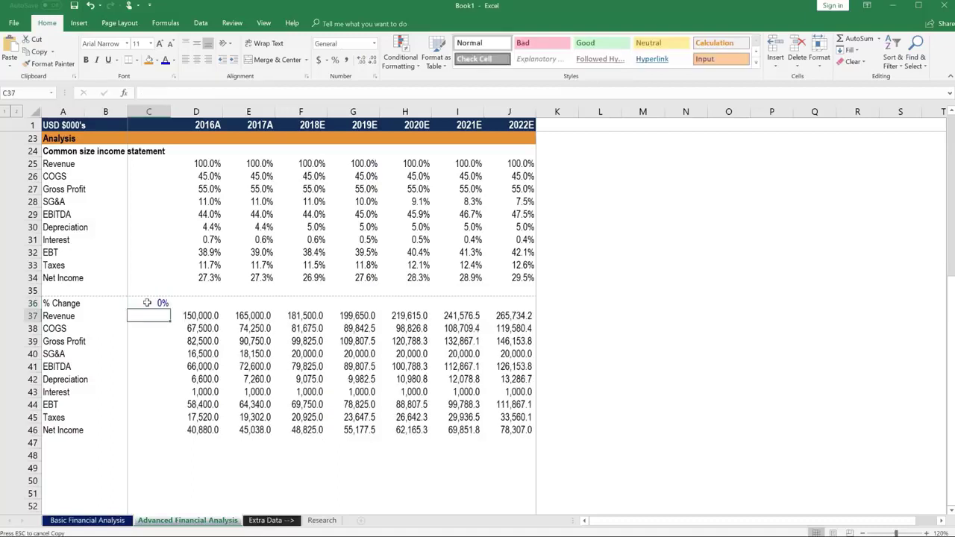
left_click(147, 303)
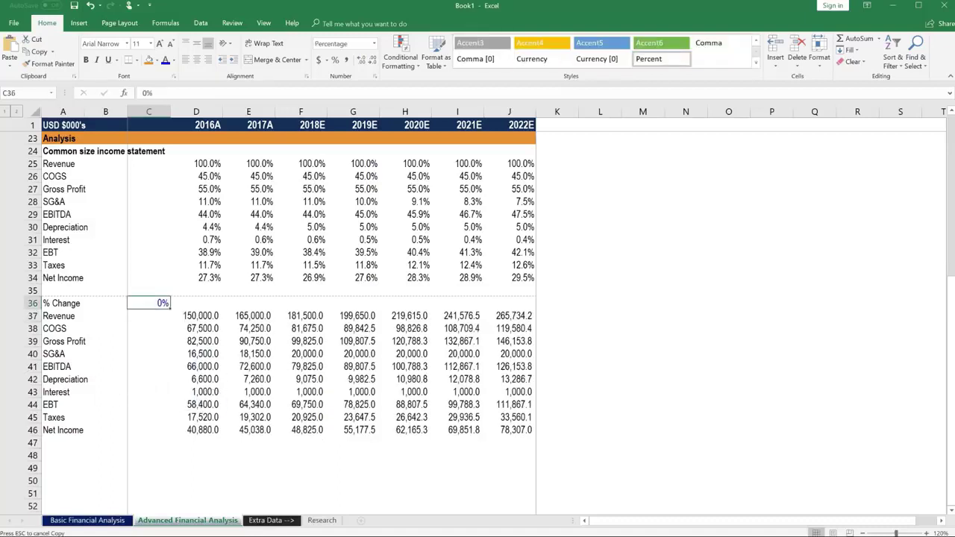
left_click(78, 303)
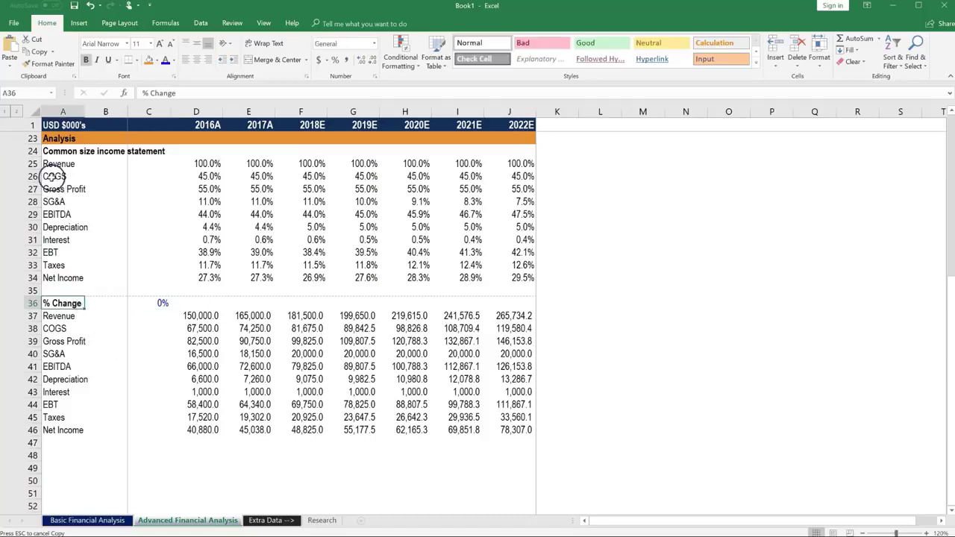
left_click(46, 150)
key("shift+Down")
key("shift+Down")
key("shift+Down")
key("shift+Down")
key("shift+Down")
key("shift+Down")
key("shift+Down")
key("shift+Down")
key("shift+Down")
key("shift+Down")
key("shift+Down")
key("shift+Down")
key("shift+Down")
key("shift+Down")
key("shift+Down")
key("shift+Down")
key("shift+Down")
key("shift+Down")
key("shift+Down")
key("shift+Down")
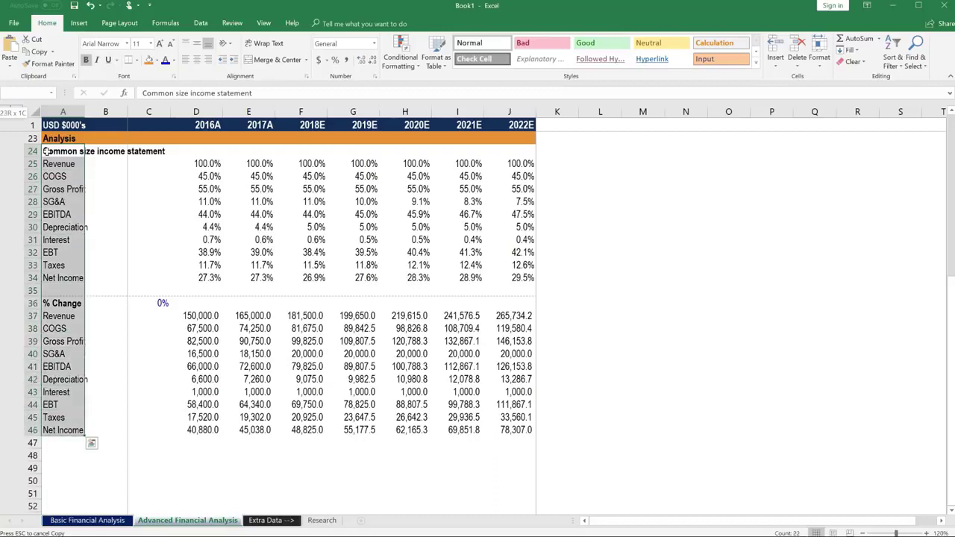
Step: Select the entire rows 24–47 and group them with Alt+A+G+G
key("shift+Down")
key("ctrl+shift+Right")
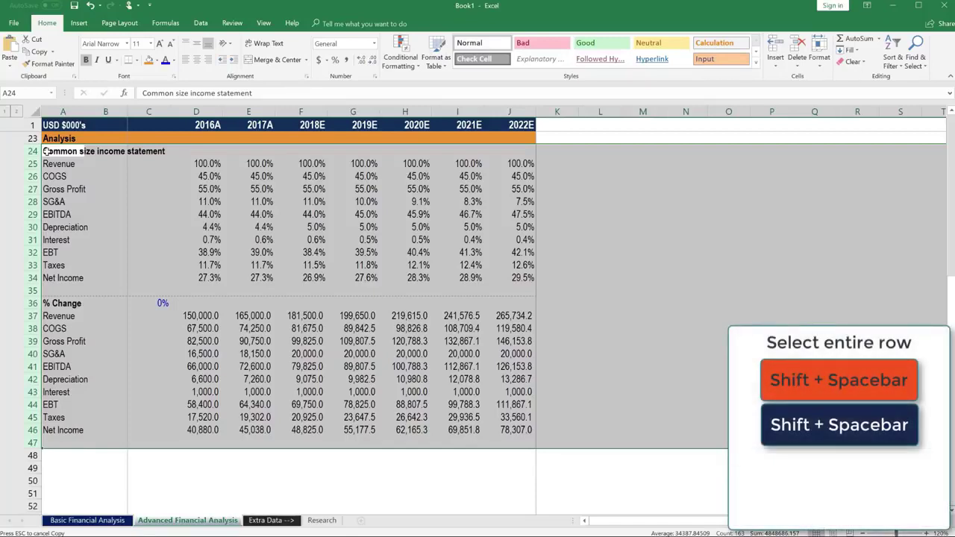
key("alt")
key("a")
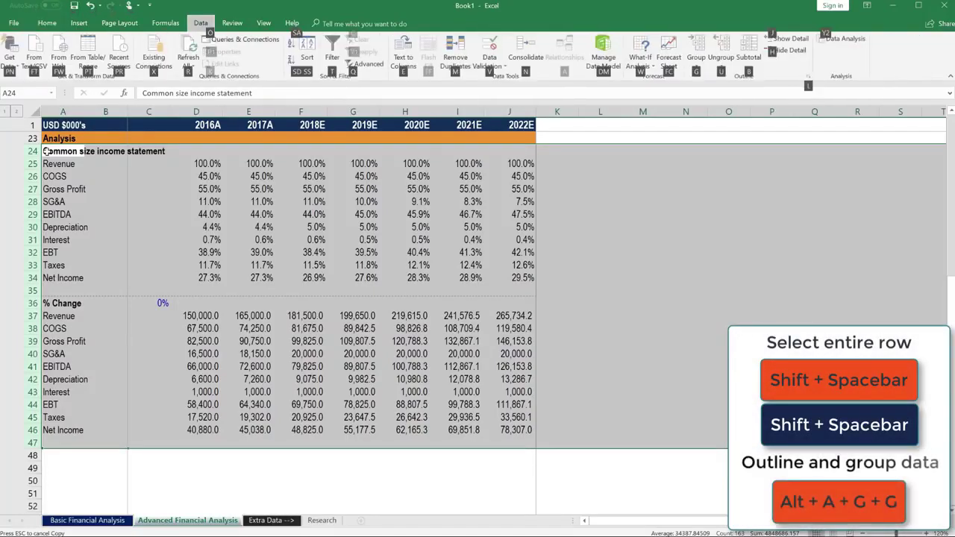
key("g")
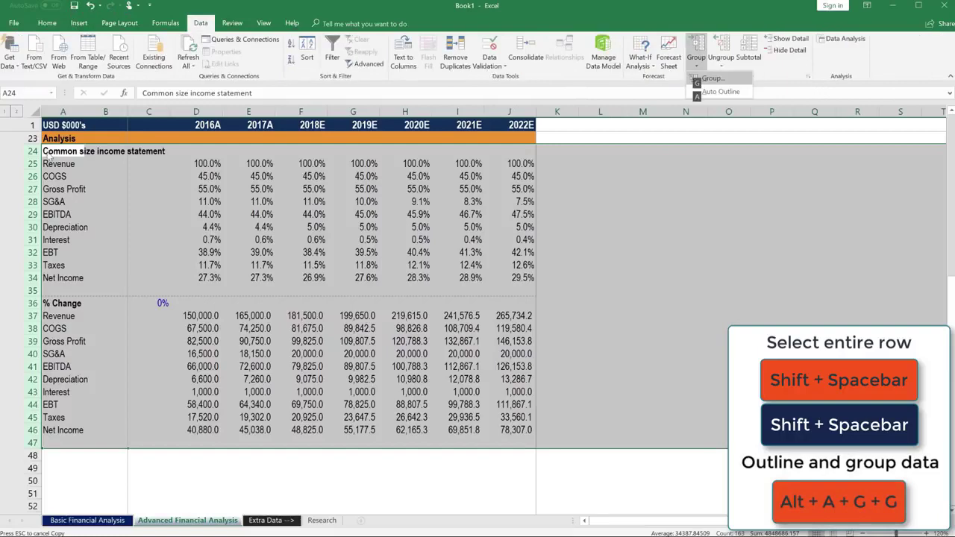
key("g")
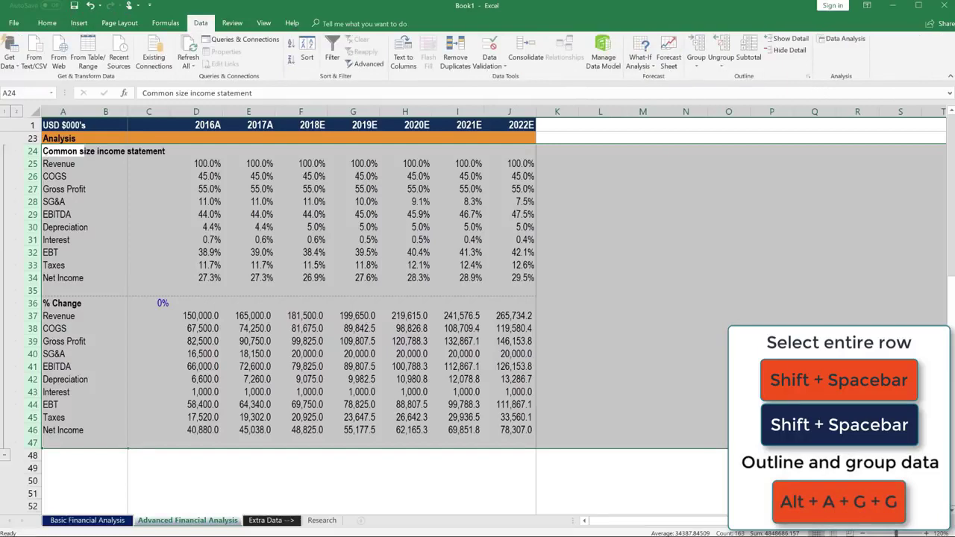
Step: Toggle the outline between levels 1 and 2, ending collapsed to section headers
left_click(7, 113)
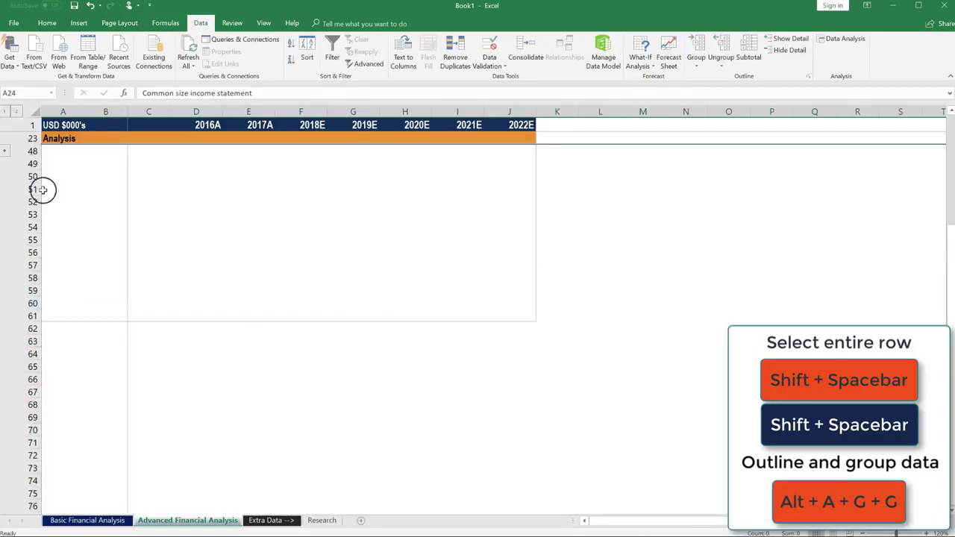
scroll(66, 207, "up", 2)
scroll(69, 172, "down", 1)
scroll(64, 175, "up", 1)
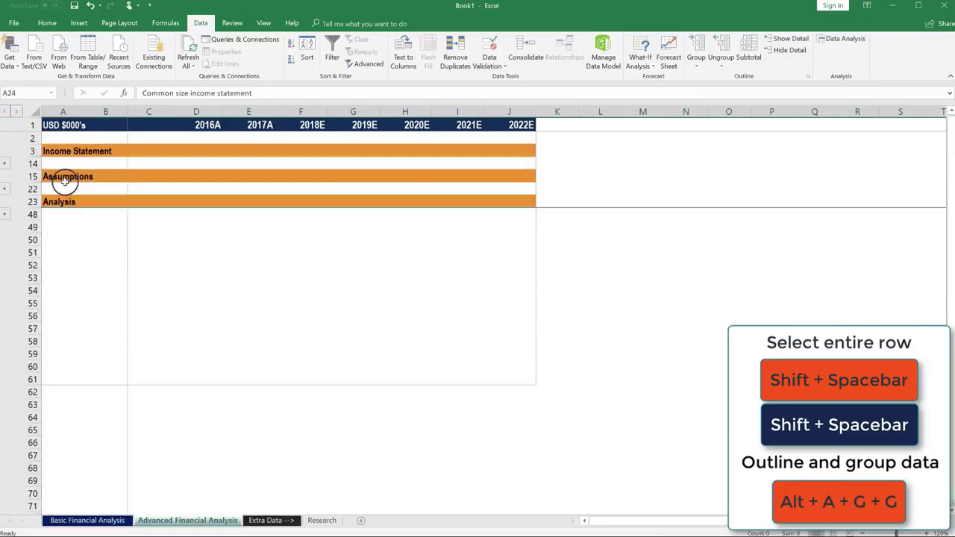
left_click(60, 137)
left_click(17, 112)
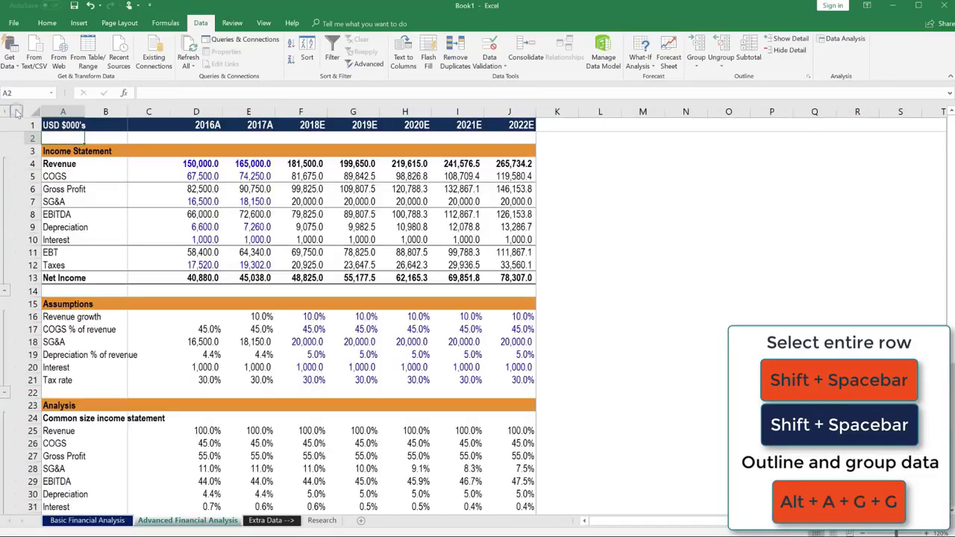
scroll(97, 206, "down", 9)
scroll(97, 214, "up", 9)
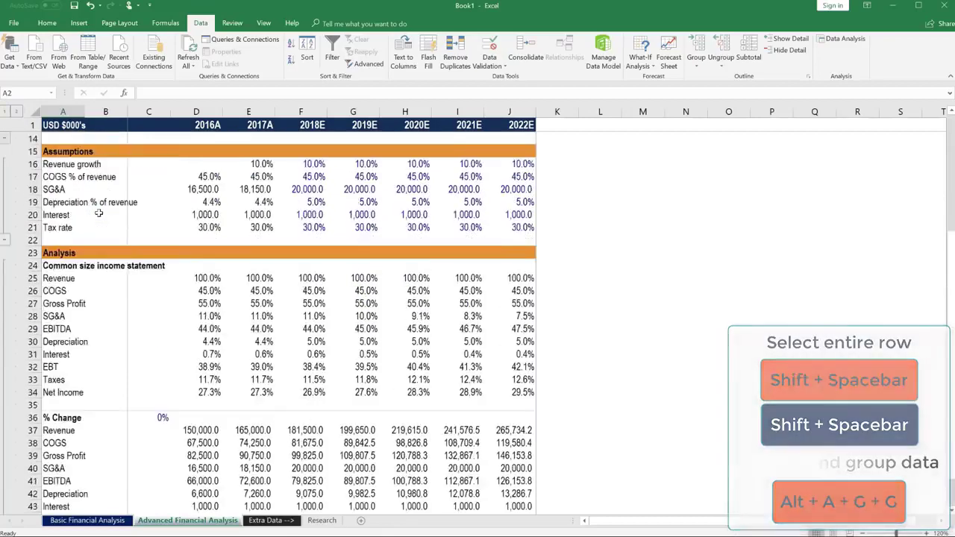
left_click(5, 112)
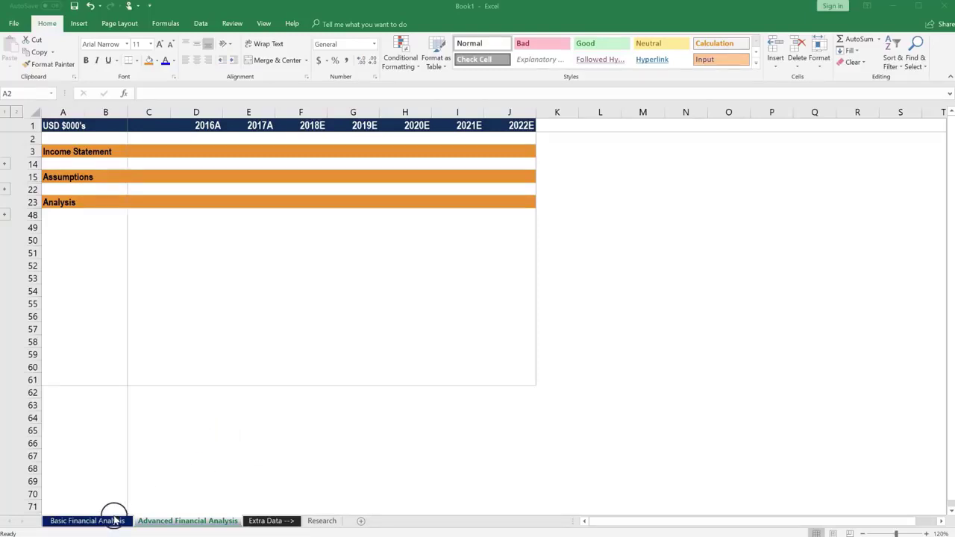
Step: Group the Basic and Advanced Financial Analysis sheets together
left_click(137, 520)
left_click(100, 520)
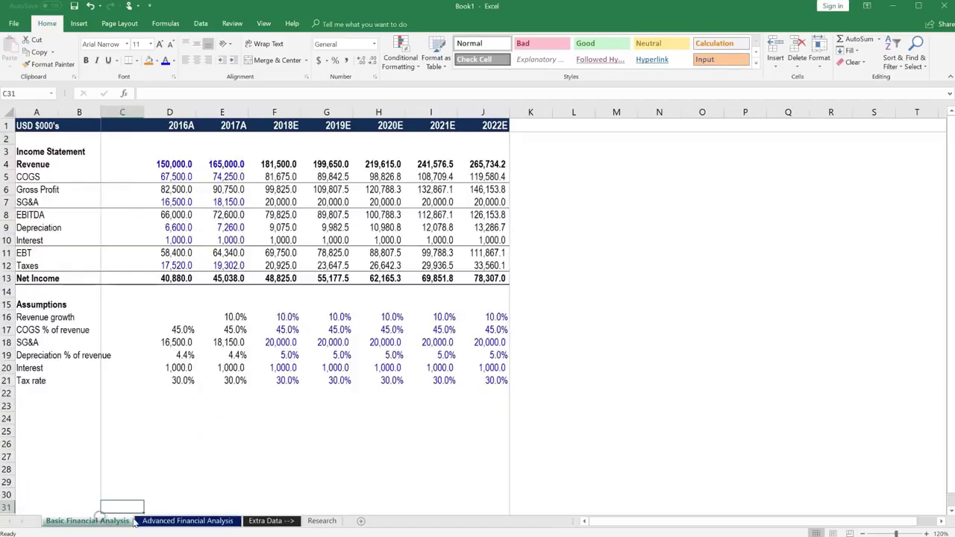
left_click(176, 522)
left_click(120, 520)
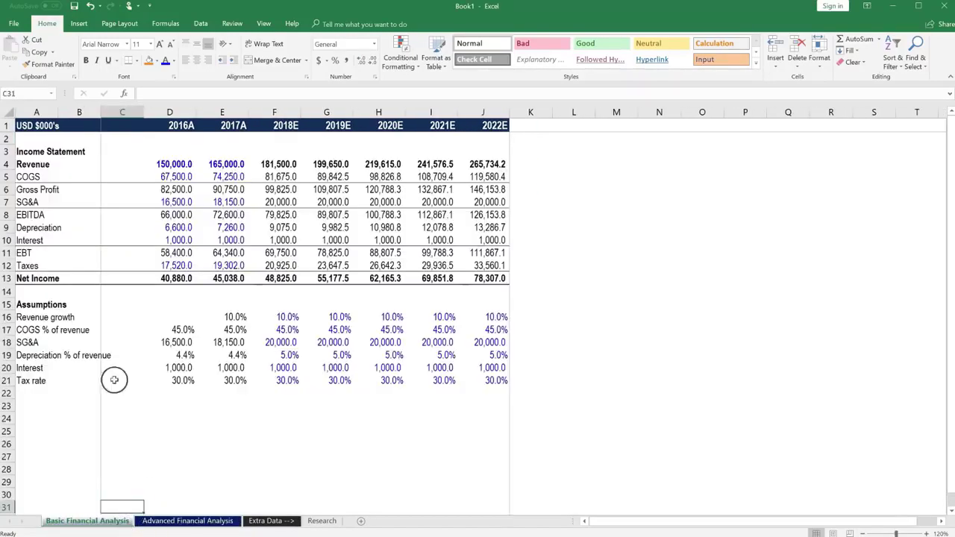
left_click(187, 522)
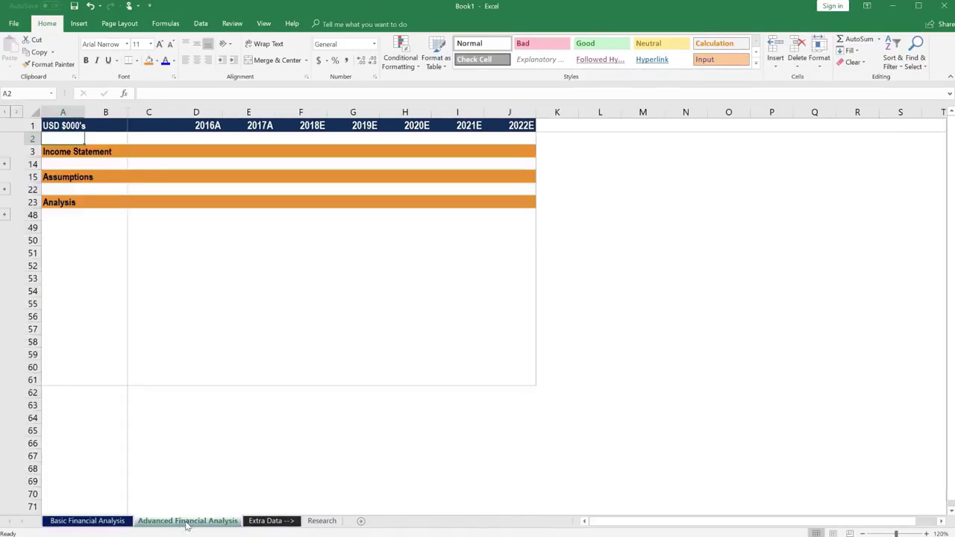
left_click(108, 521, "shift")
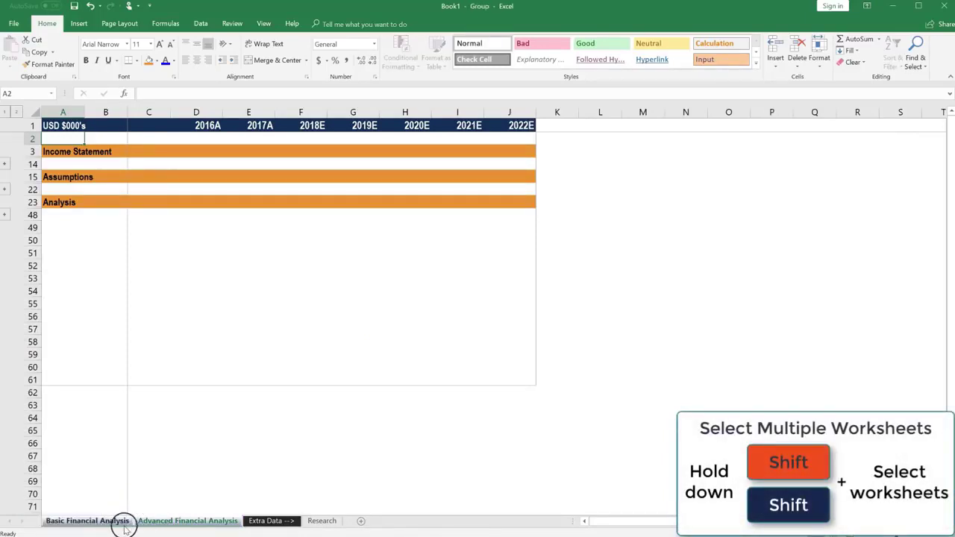
Step: Enter 2020 in D1 so the headers run 2020A–2026E
left_click(203, 125)
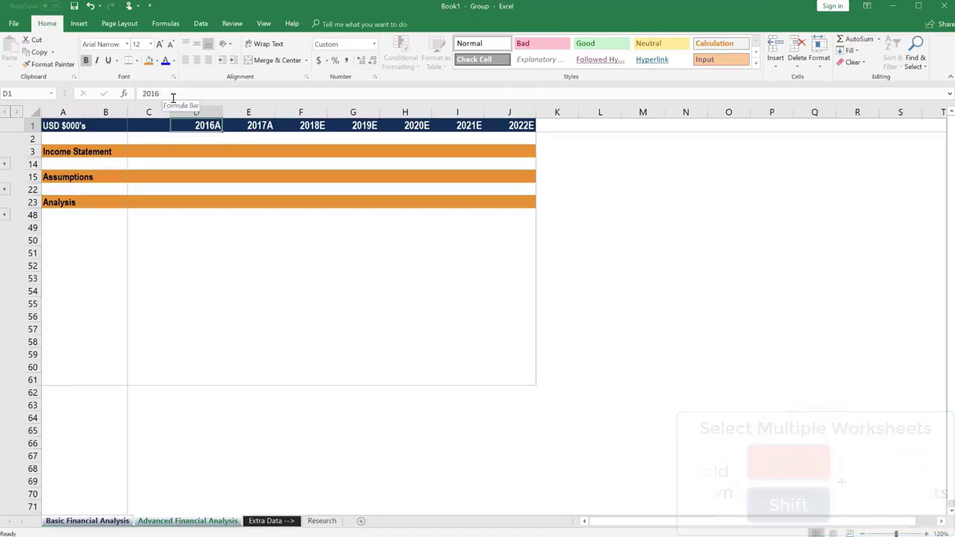
type("2")
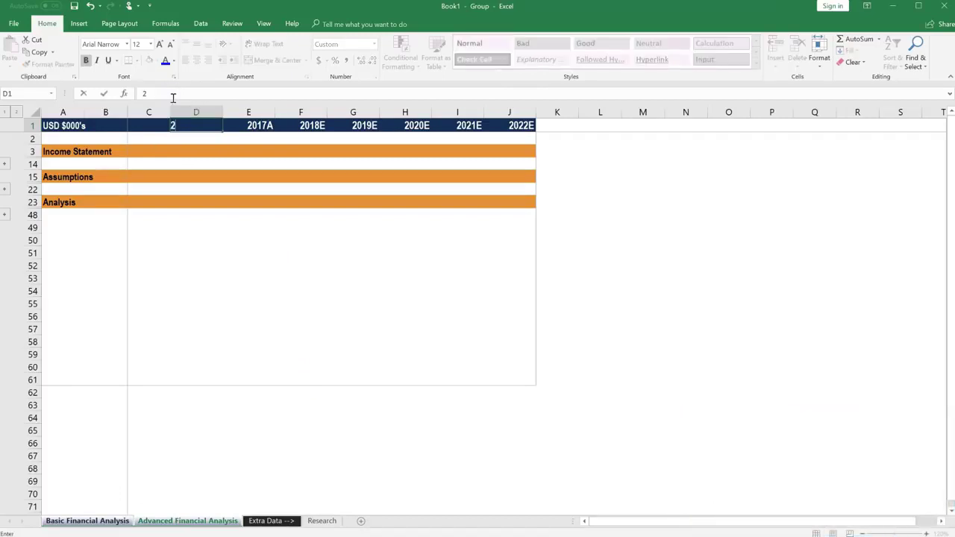
type("020")
key("Return")
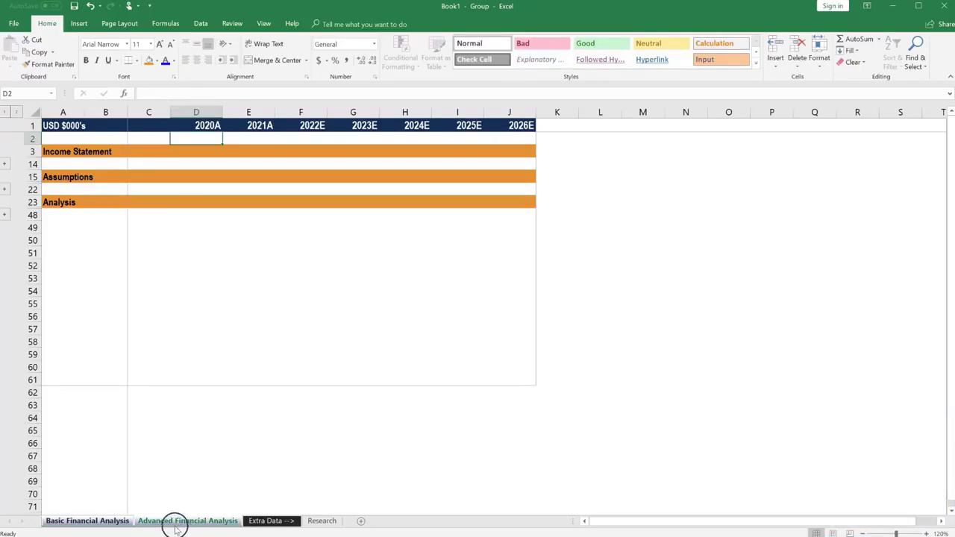
Step: Ungroup the sheets and check the year headers on the Basic and Advanced sheets
left_click(262, 521)
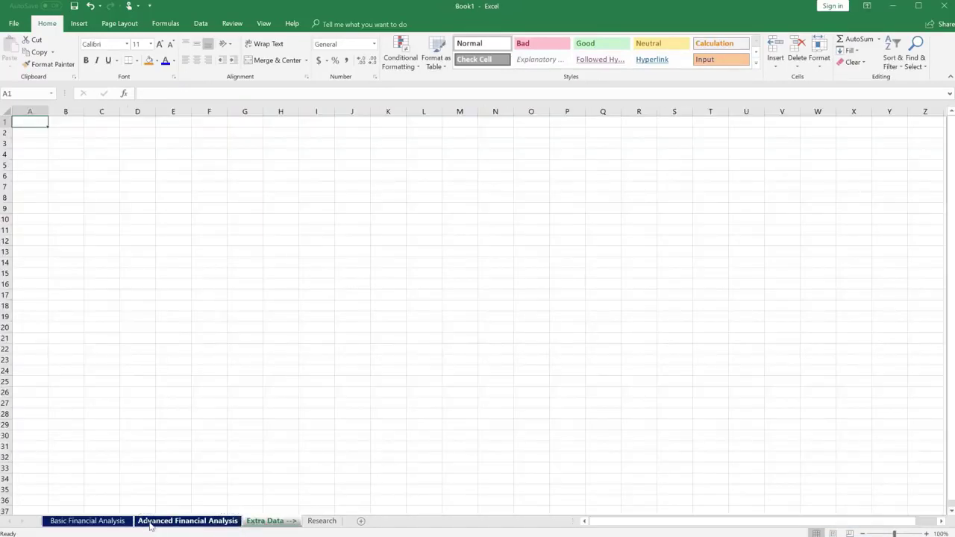
left_click(115, 521)
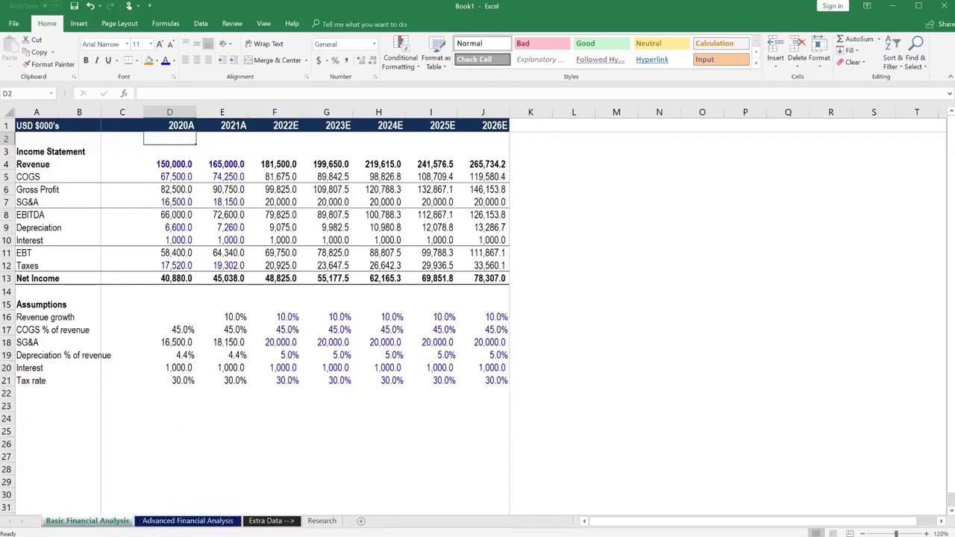
left_click(169, 522)
Step: Regroup the Basic and Advanced sheets and set D1 back to 2016A
left_click(116, 522)
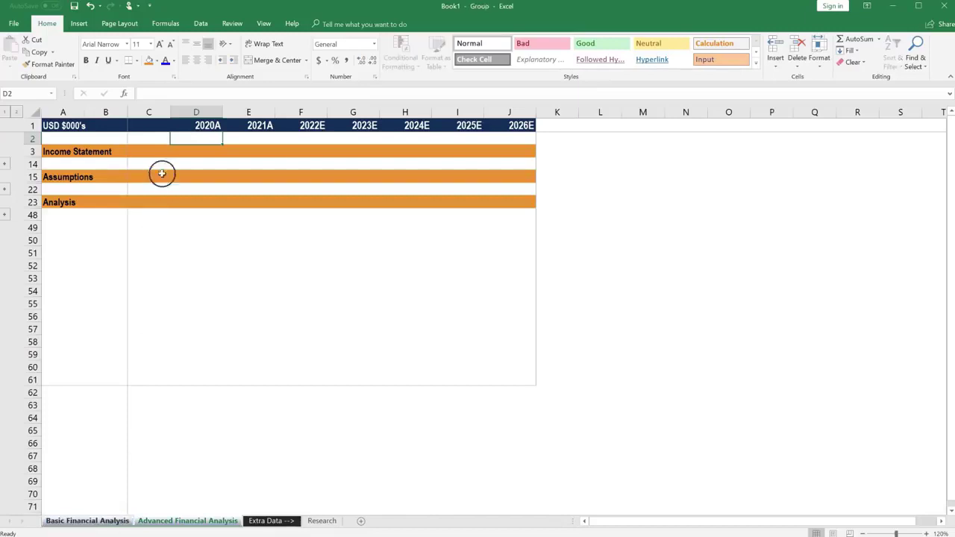
left_click(200, 125)
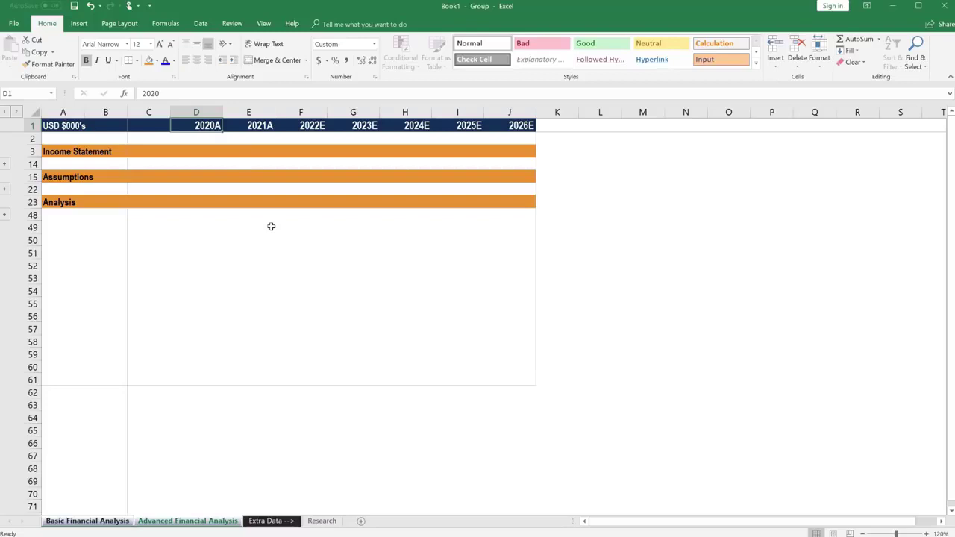
type("2016A")
key("Return")
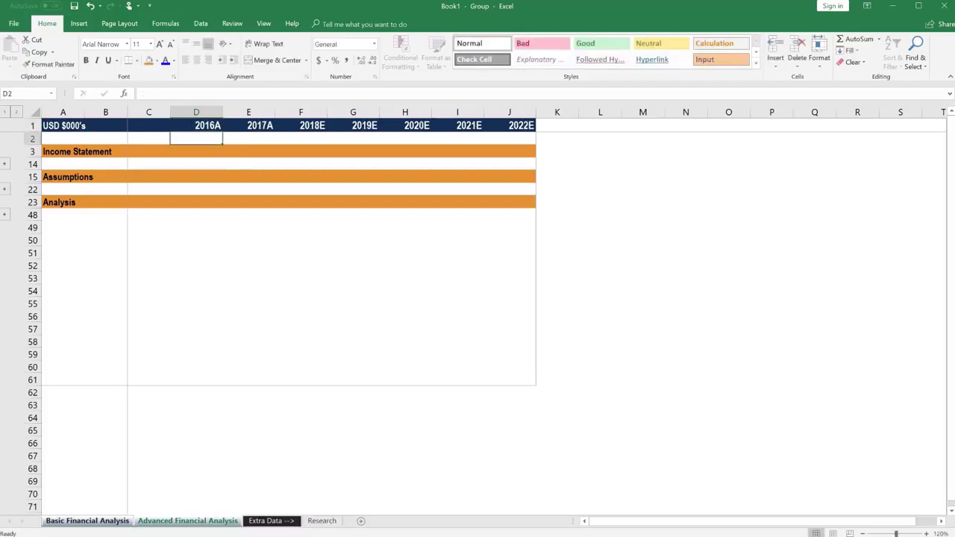
Step: Ungroup the analysis sheets and return to Advanced Financial Analysis
left_click(267, 518)
left_click(221, 520)
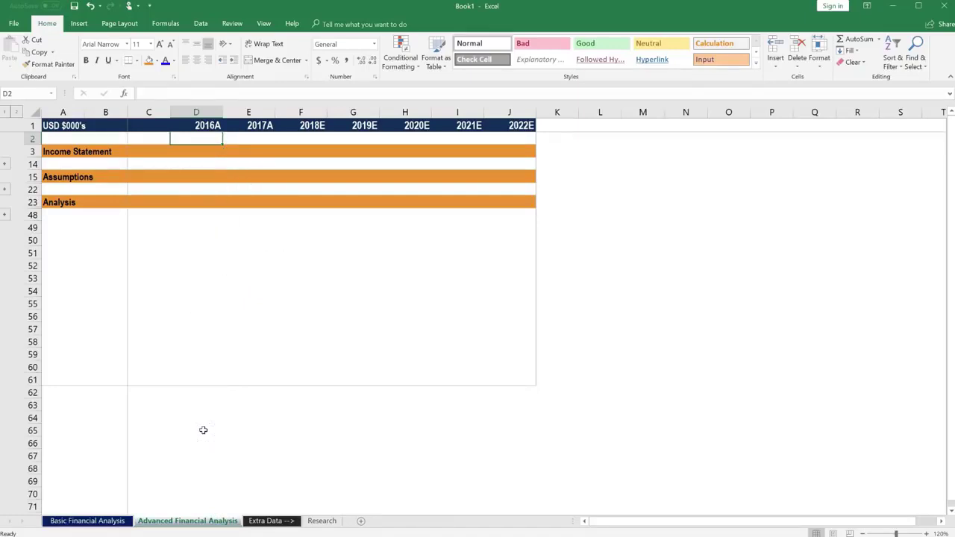
left_click(60, 237)
Step: Expand the Analysis section and enter the EBITDA label in A48
left_click(5, 215)
scroll(110, 358, "down", 3)
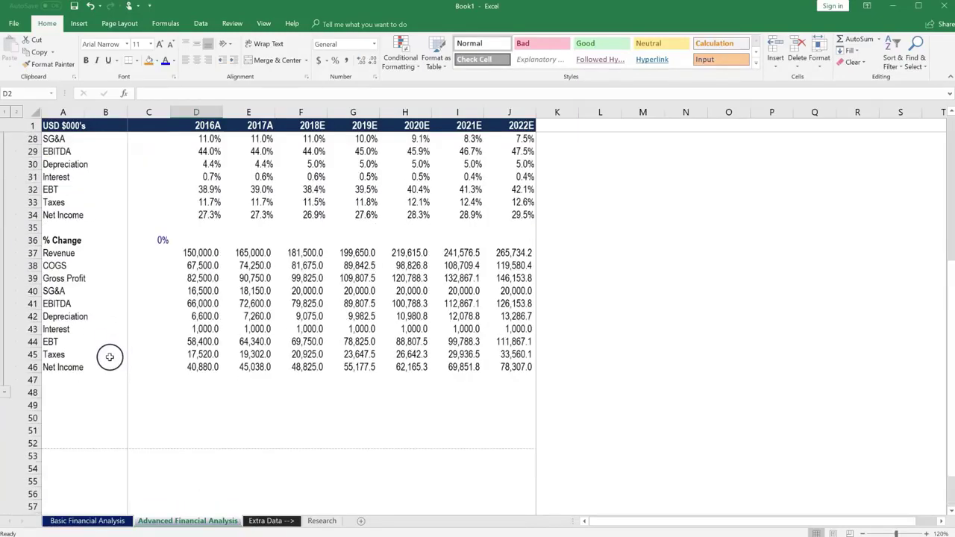
left_click(47, 393)
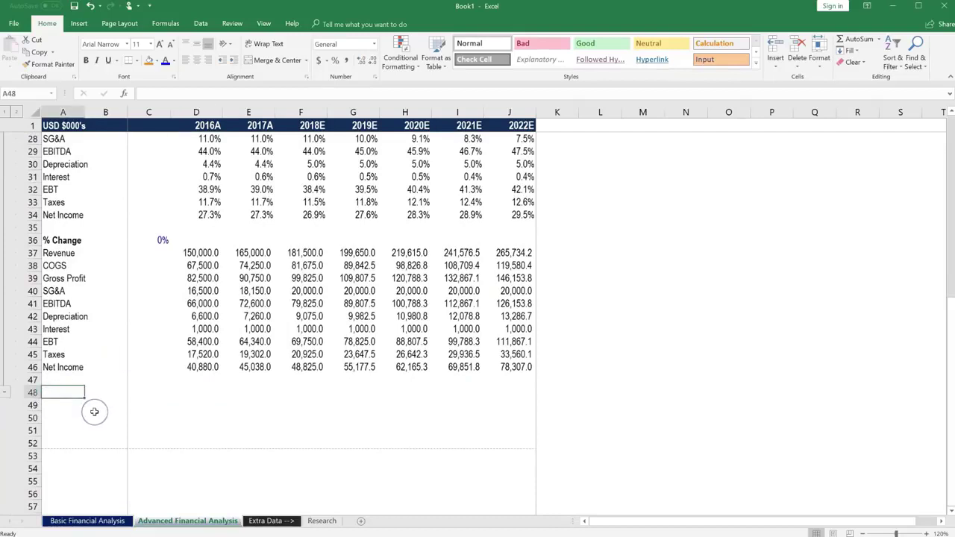
type("EBITDA")
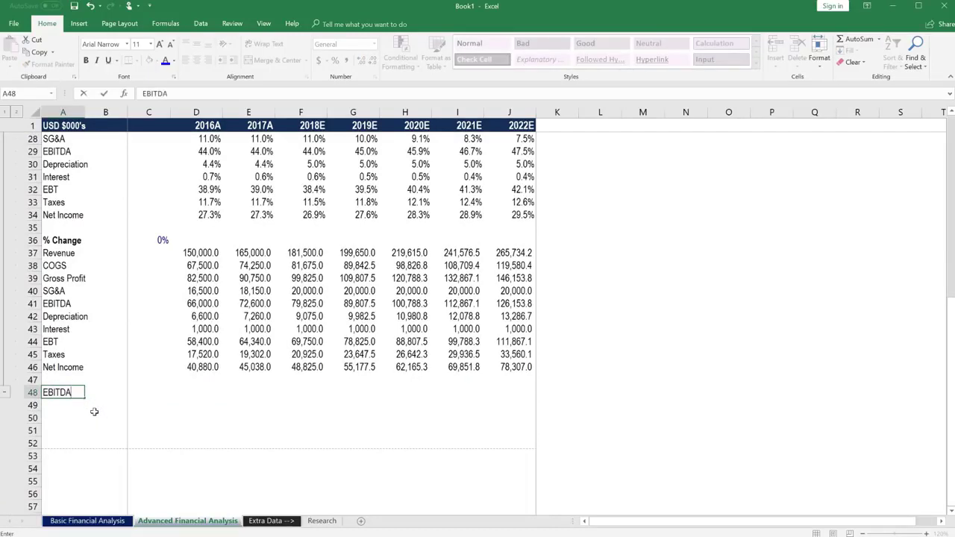
key("Up")
key("Down")
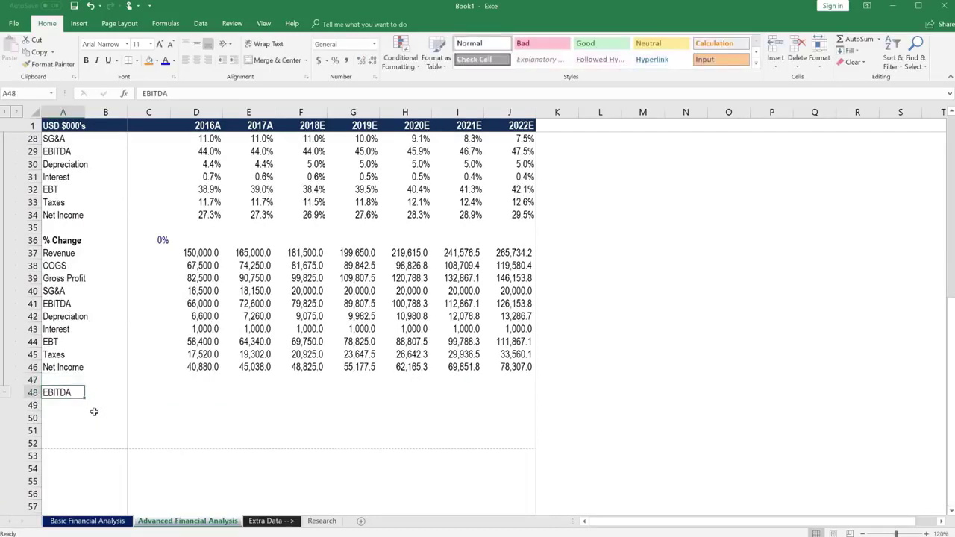
Step: Expand all outline levels and review the D8 EBITDA, D6 Gross Profit and D7 SG&A cells
scroll(94, 412, "up", 5)
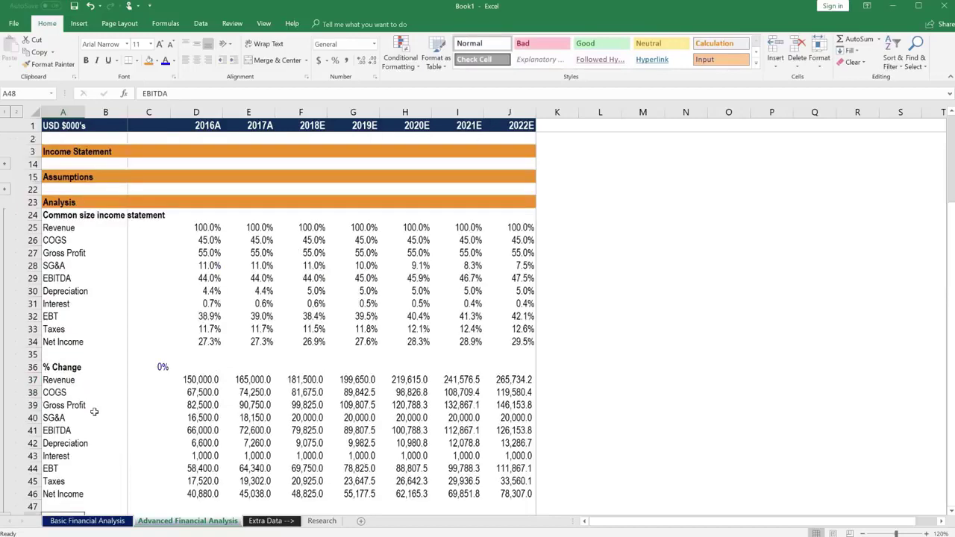
left_click(16, 111)
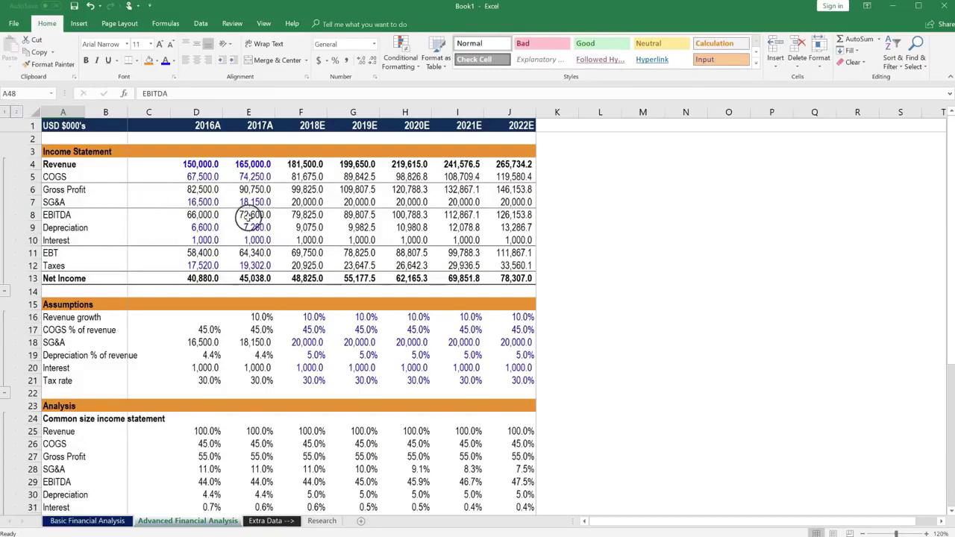
left_click(209, 217)
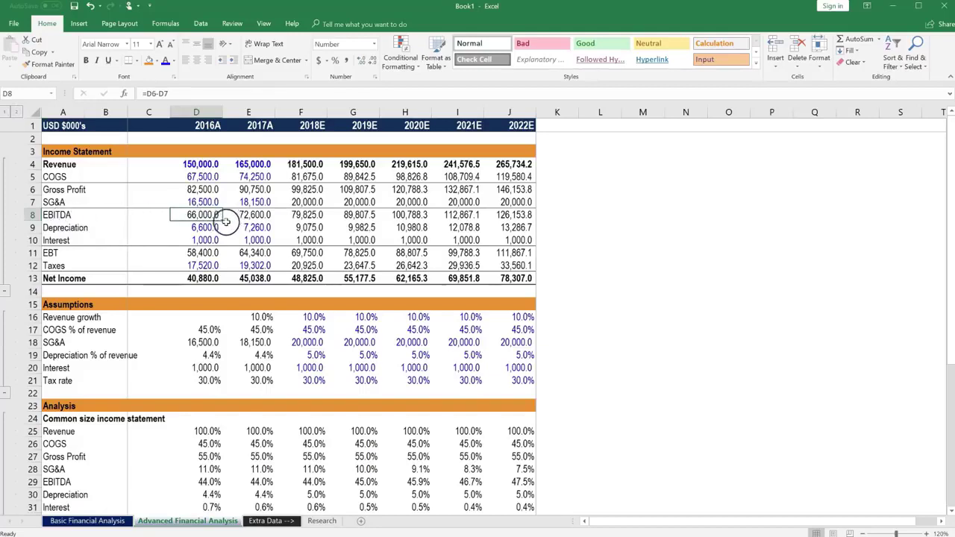
left_click(212, 191)
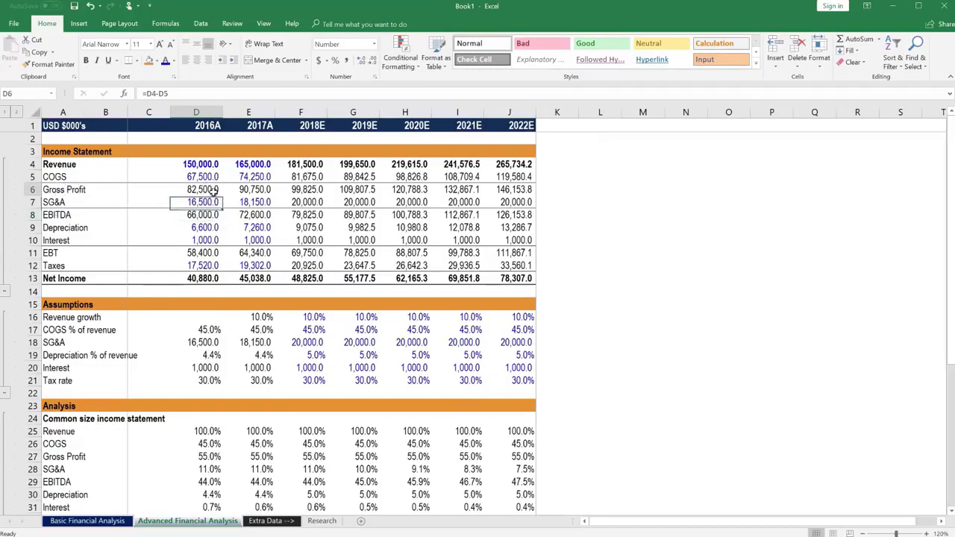
left_click(213, 201)
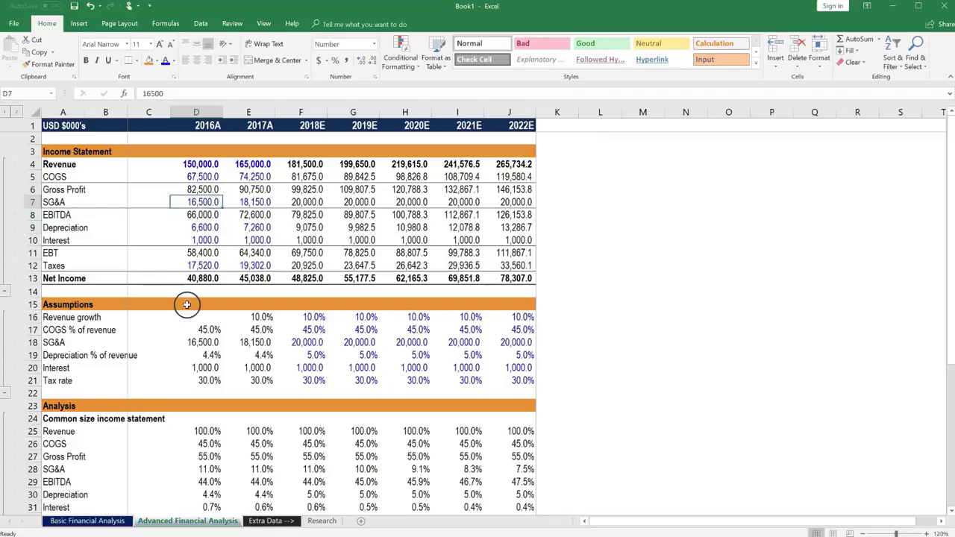
left_click(190, 217)
Step: Enter =D6-D7 in D48 giving 66,000.0, then select Gross Profit row 6
scroll(191, 218, "down", 8)
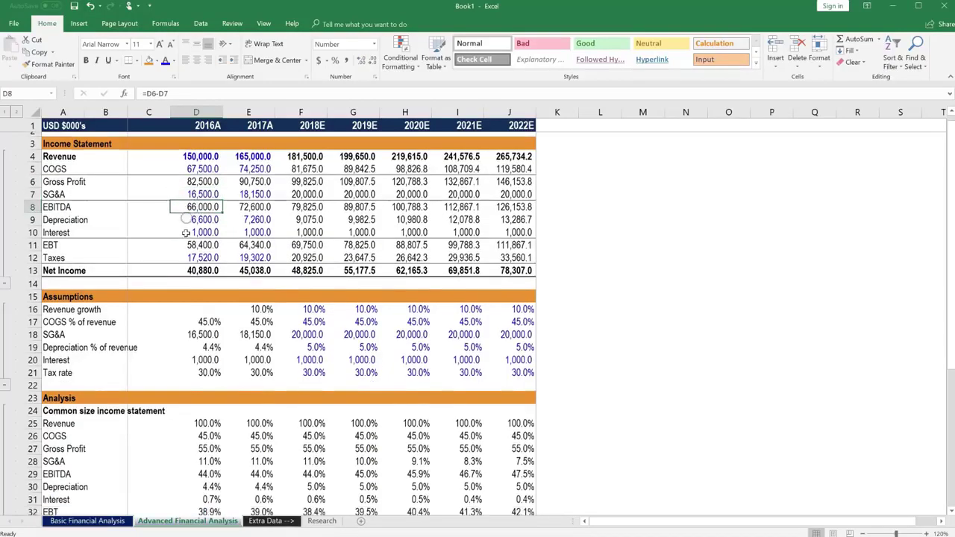
left_click(204, 420)
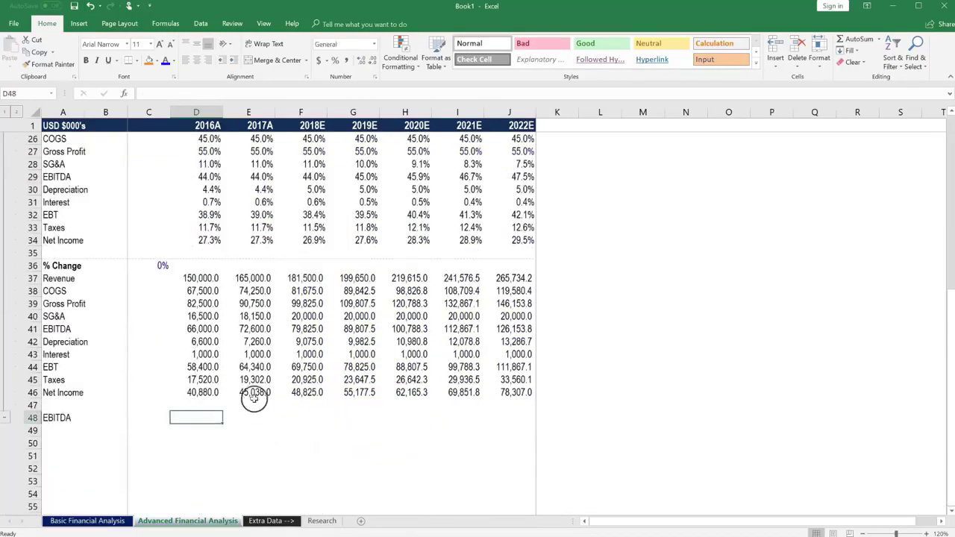
type("=")
scroll(214, 328, "up", 4)
scroll(214, 328, "up", 4)
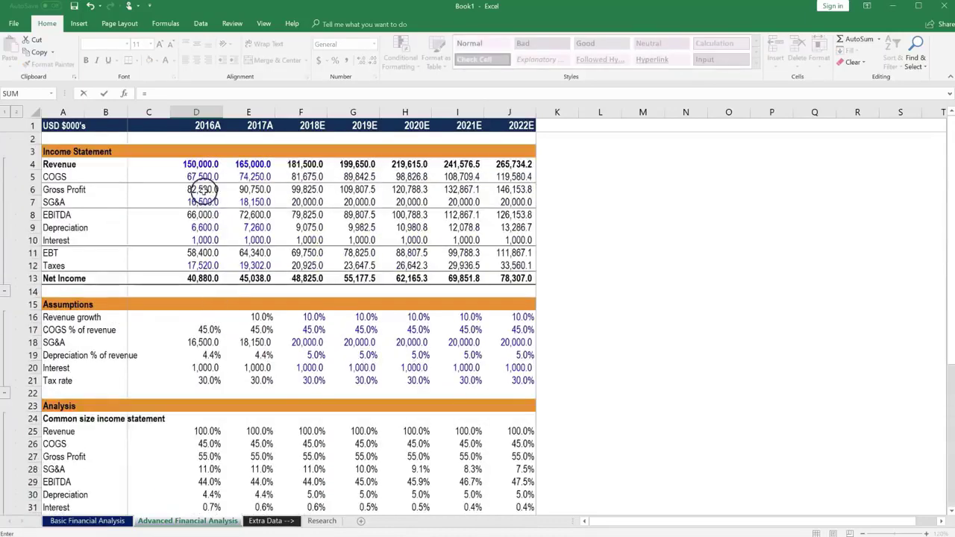
left_click(203, 189)
type("-")
left_click(203, 201)
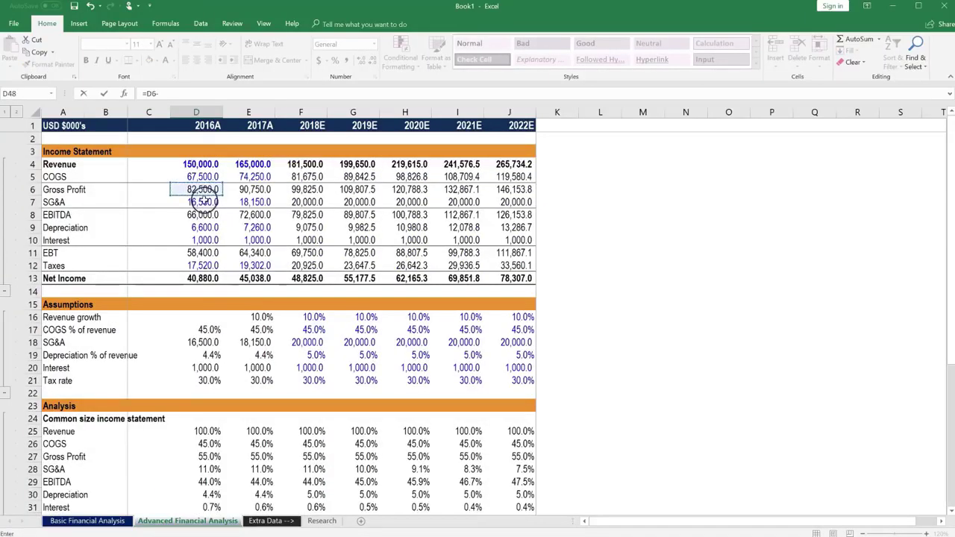
key("Return")
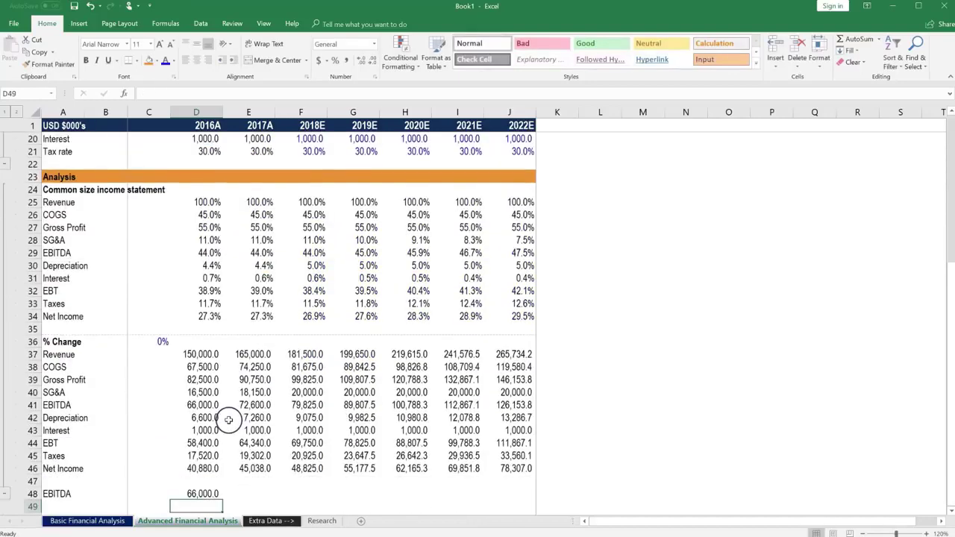
scroll(228, 419, "down", 1)
key("Up")
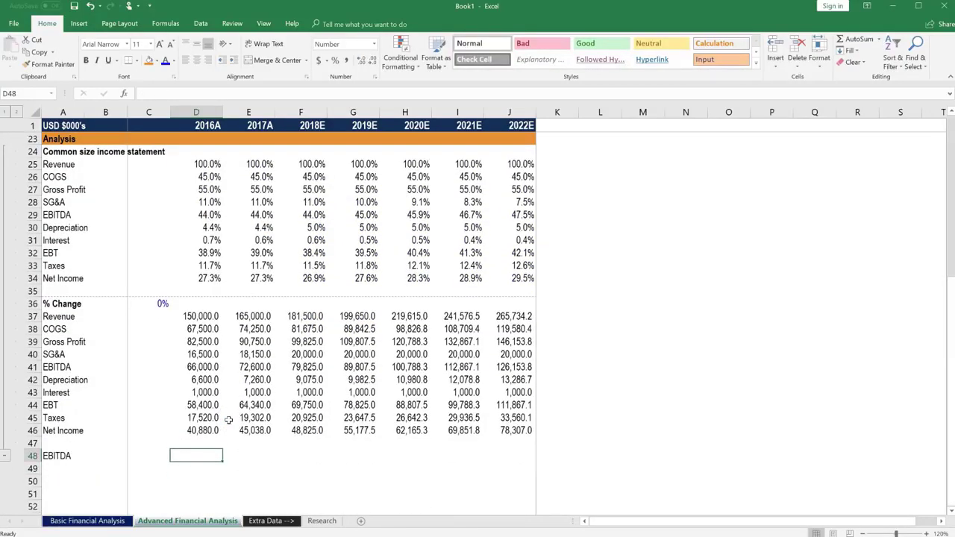
scroll(229, 420, "up", 7)
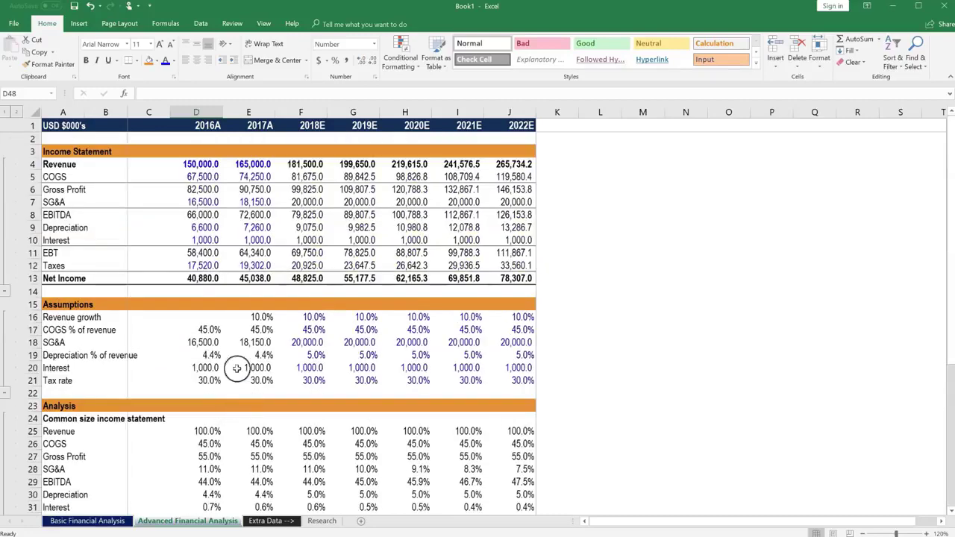
left_click(32, 189)
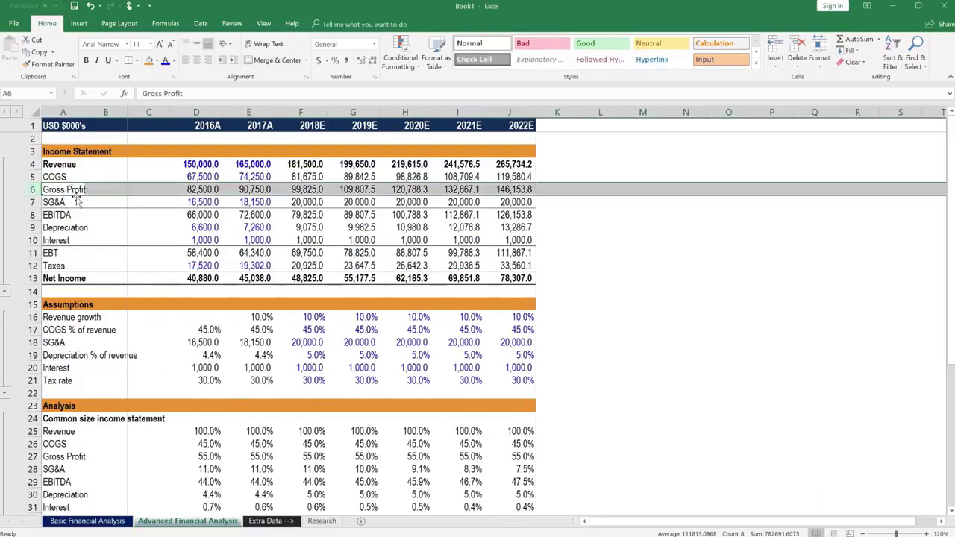
Step: Define the workbook-scoped name Gross_Profit for row 6 in Name Manager
key("alt")
key("m")
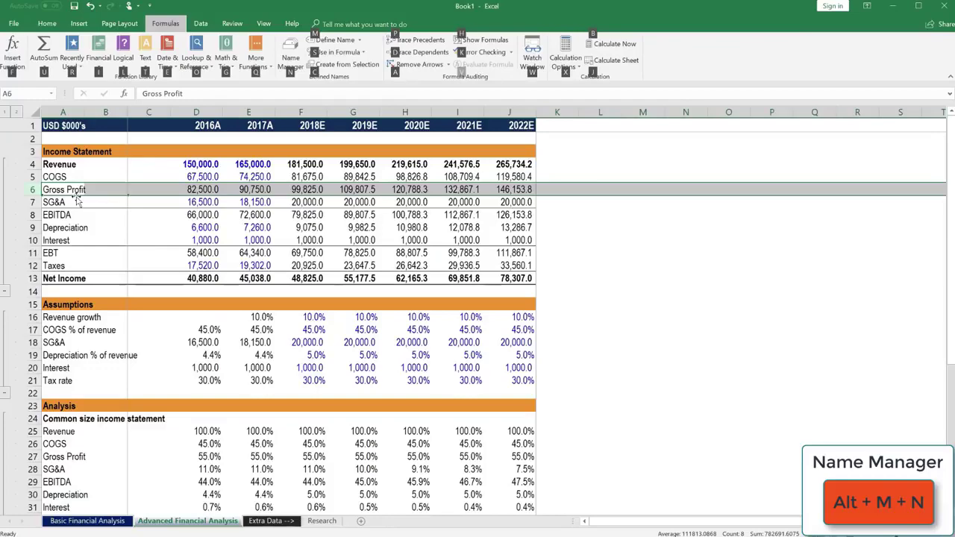
key("n")
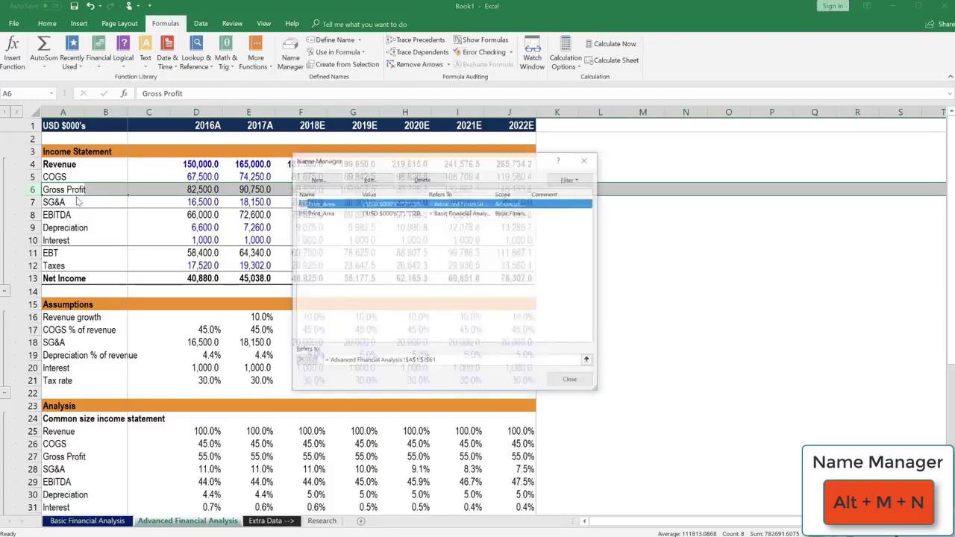
left_click(317, 179)
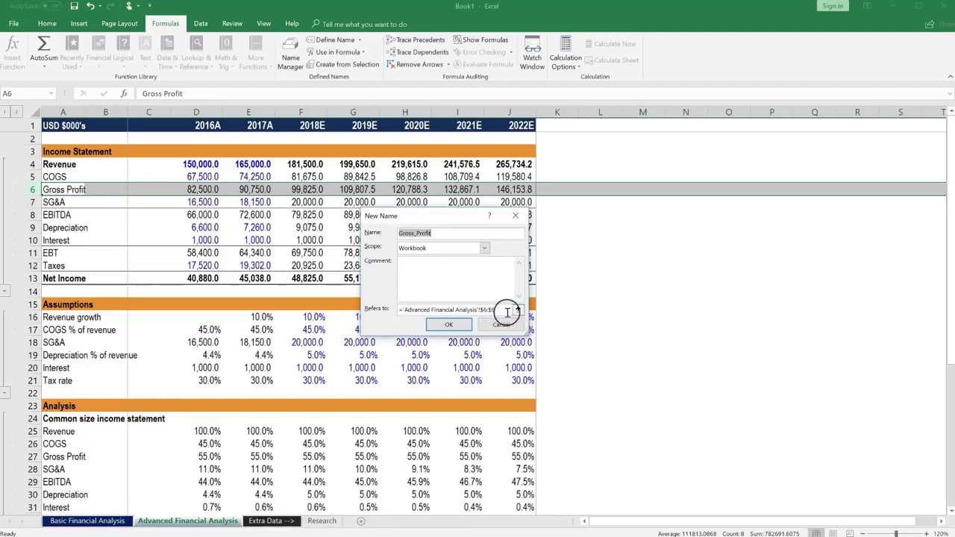
left_click(445, 325)
key("ctrl+F3")
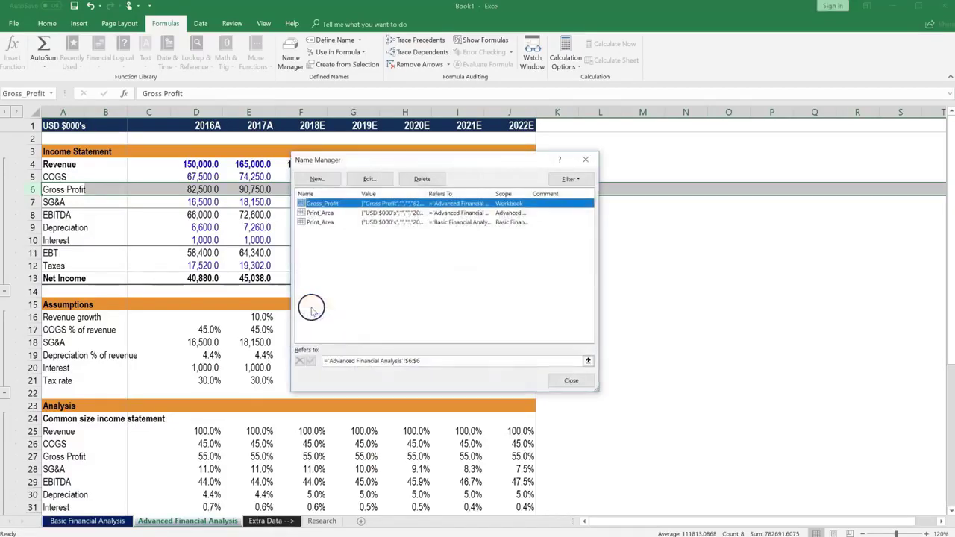